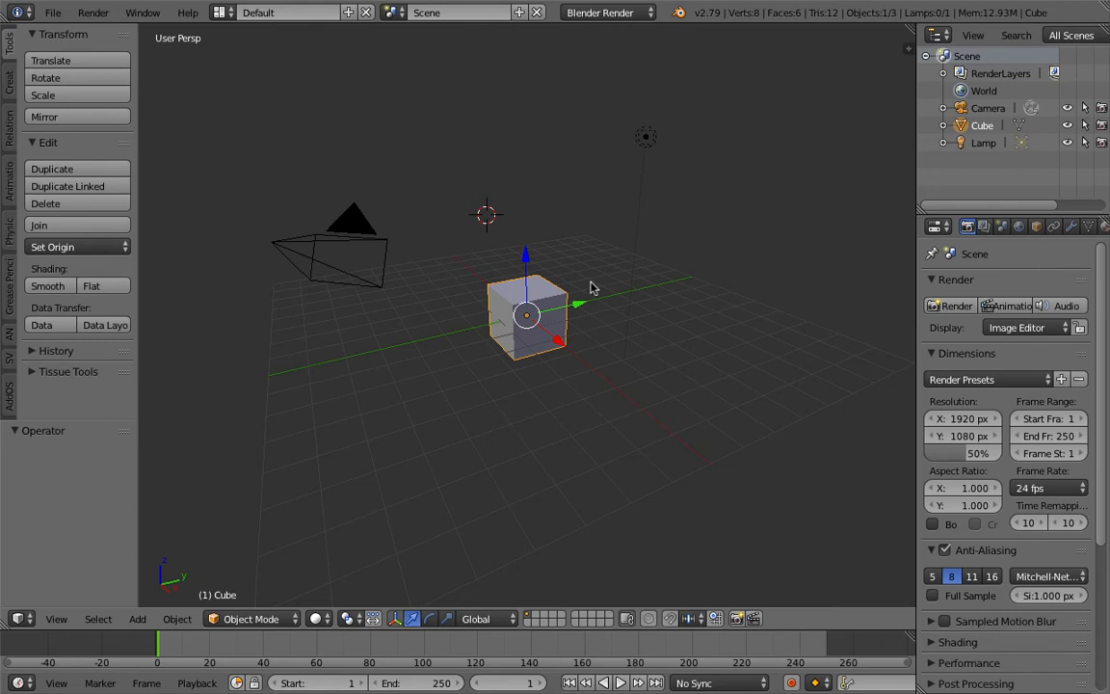
pyautogui.moveTo(591, 283); pyautogui.dragTo(584, 281, button='middle')
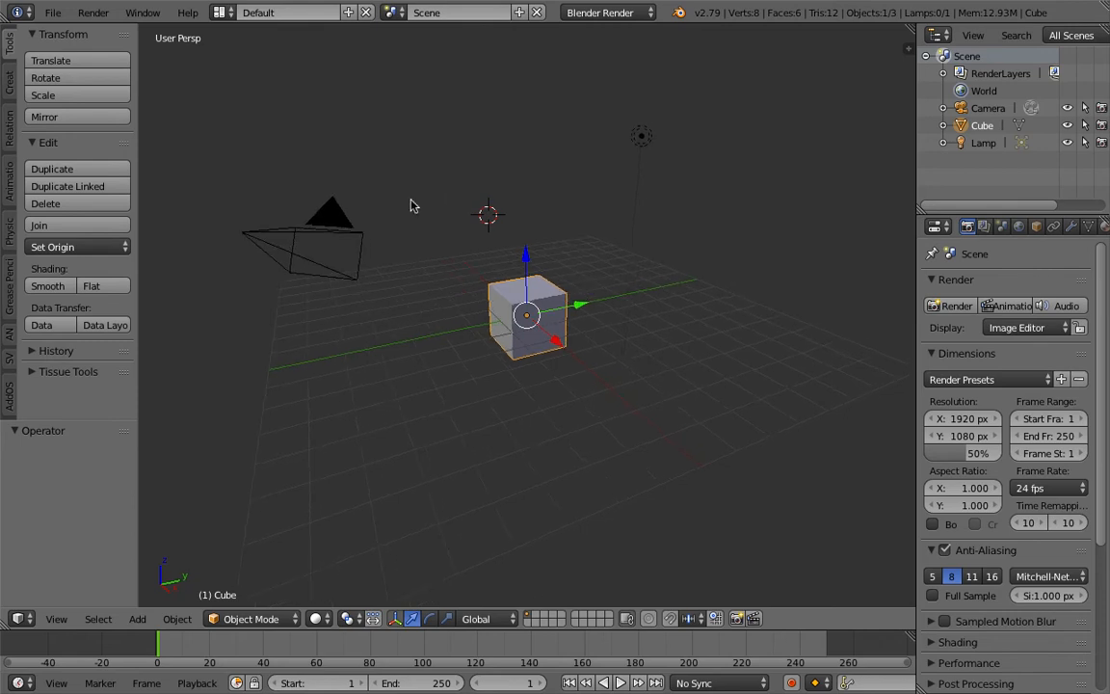
pyautogui.rightClick(325, 232)
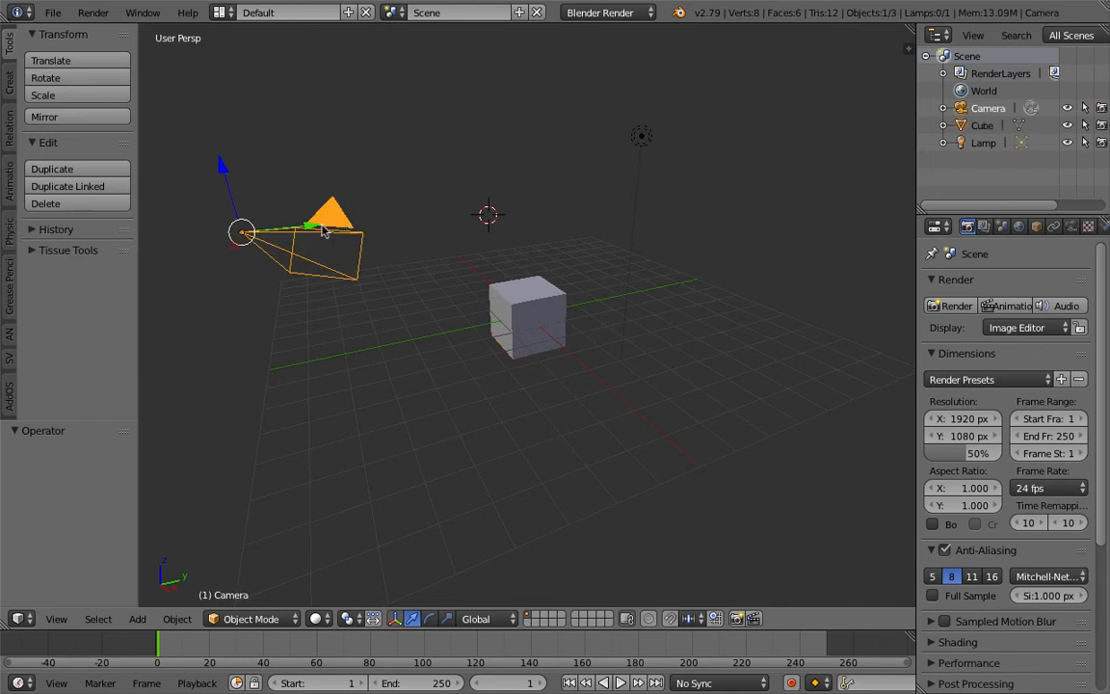
pyautogui.rightClick(645, 139)
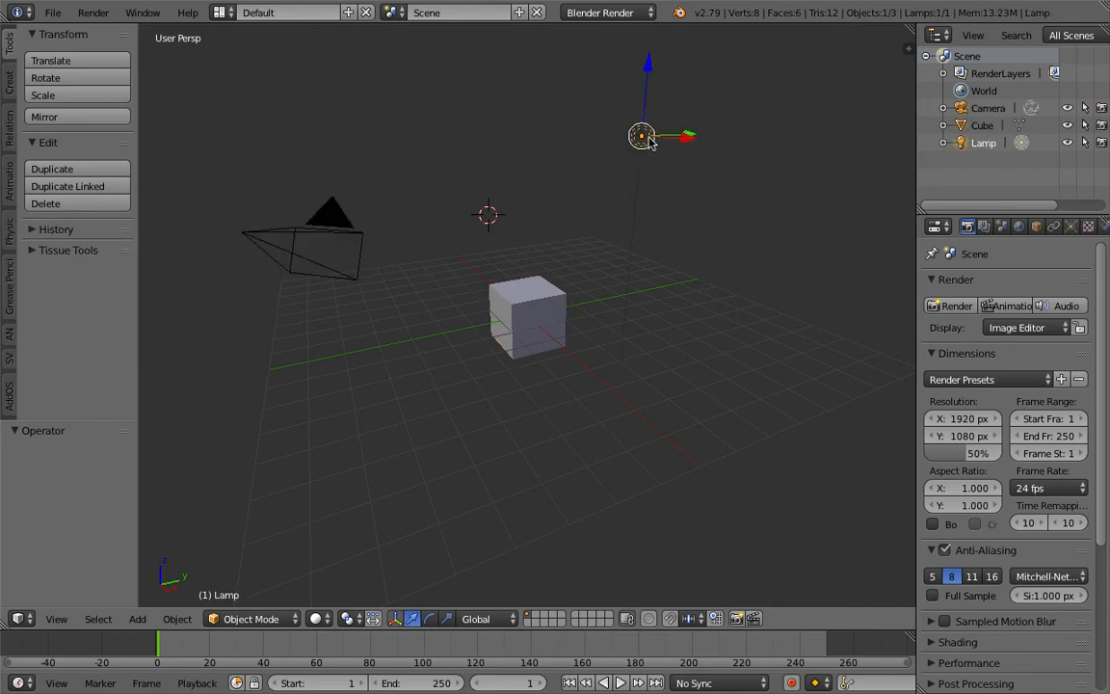
pyautogui.rightClick(362, 222)
pyautogui.rightClick(644, 135)
pyautogui.rightClick(503, 334)
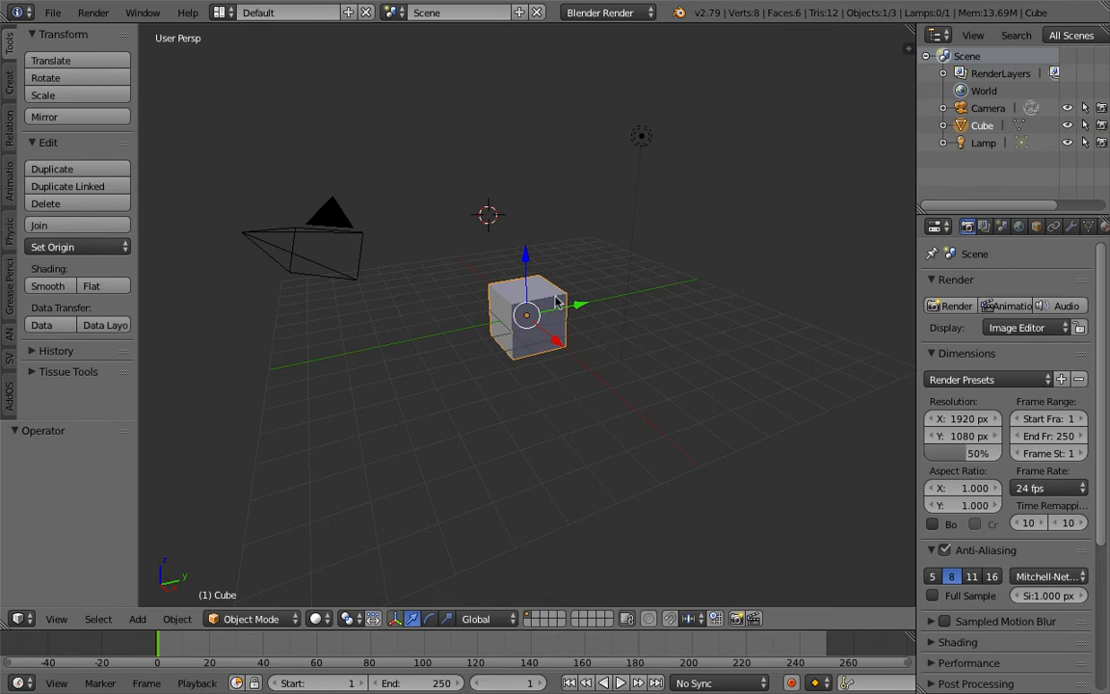
pyautogui.scroll(3, 555, 302)
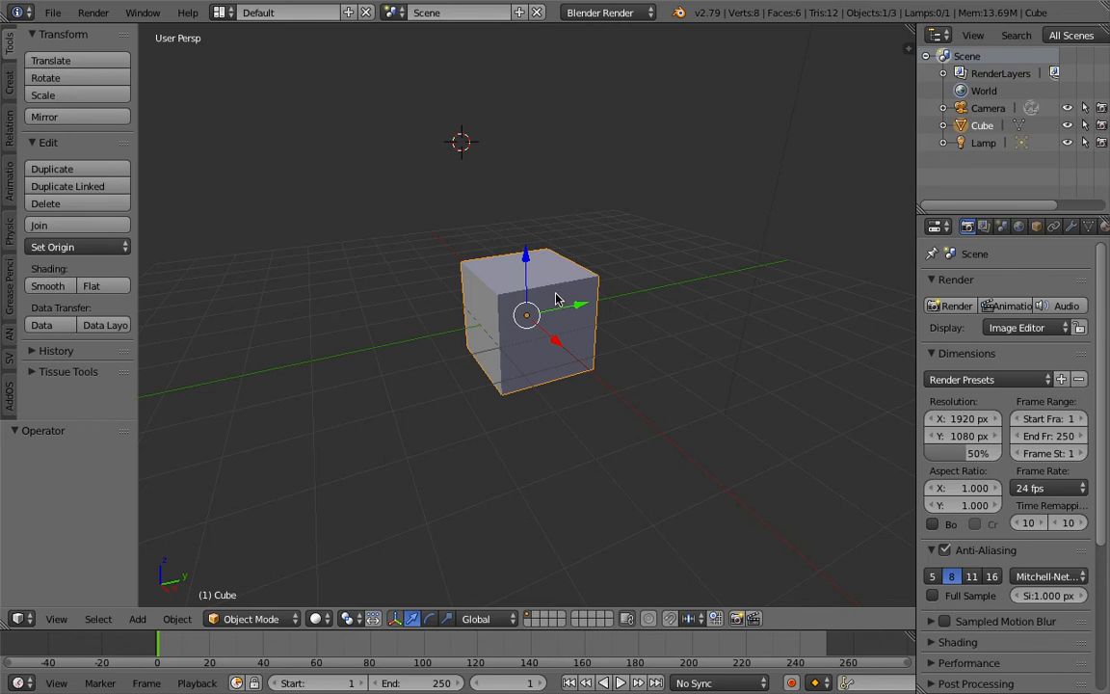
pyautogui.scroll(-2, 555, 298)
pyautogui.moveTo(525, 259); pyautogui.dragTo(522, 263, button='middle')
pyautogui.moveTo(588, 354); pyautogui.dragTo(483, 299, button='middle')
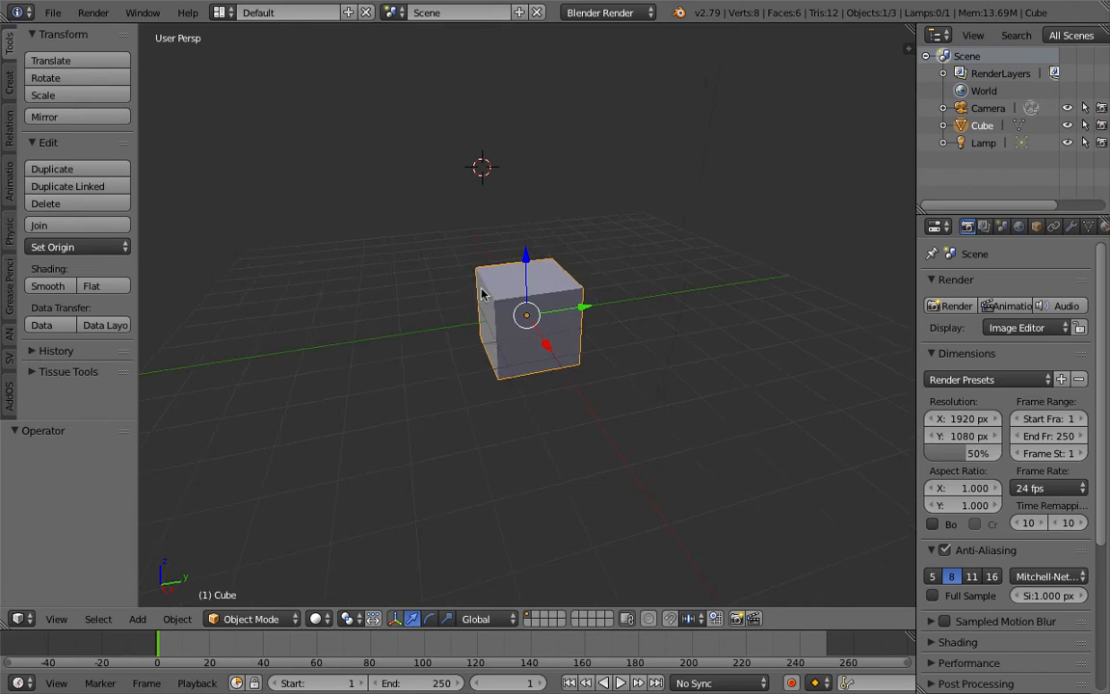
# - Add a second cube mesh at the 3D cursor and move it down beside the original cube
pyautogui.hotkey('shift', 'a')
pyautogui.moveTo(458, 266)
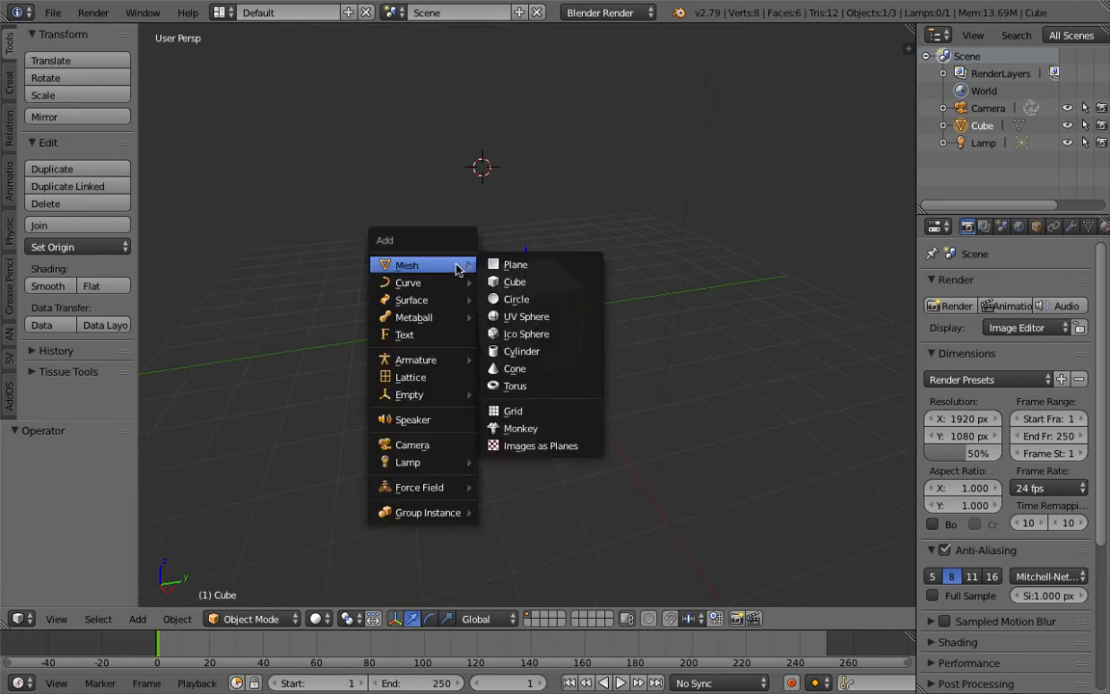
pyautogui.click(527, 281)
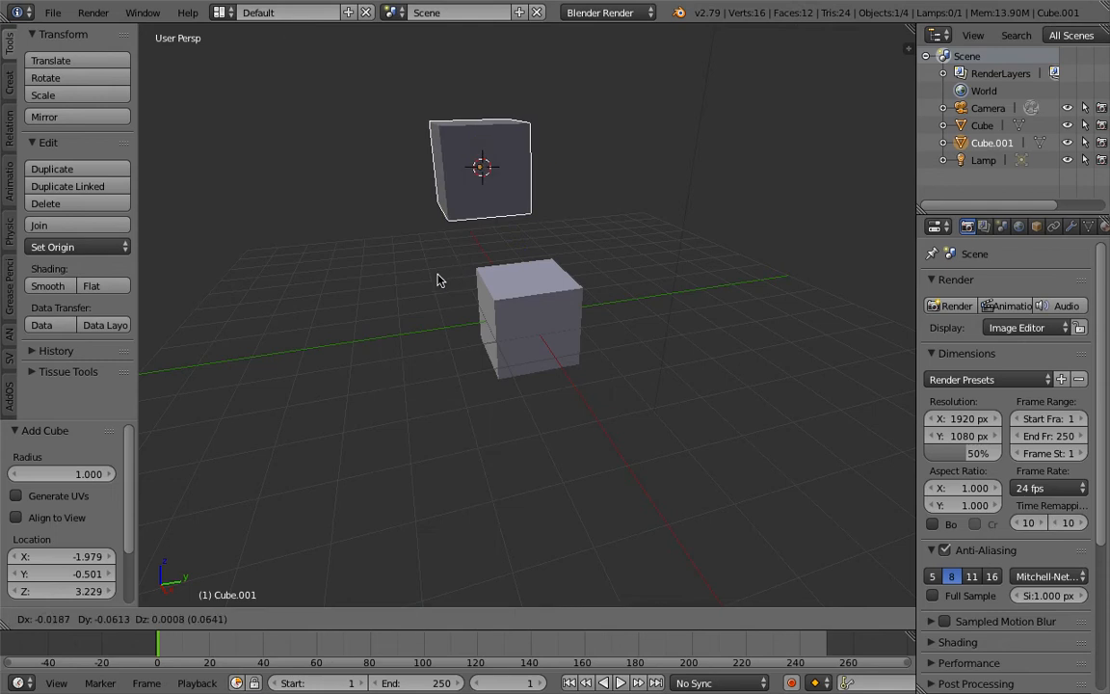
pyautogui.press('g')
pyautogui.click(310, 320)
pyautogui.moveTo(383, 335); pyautogui.dragTo(439, 331, button='middle')
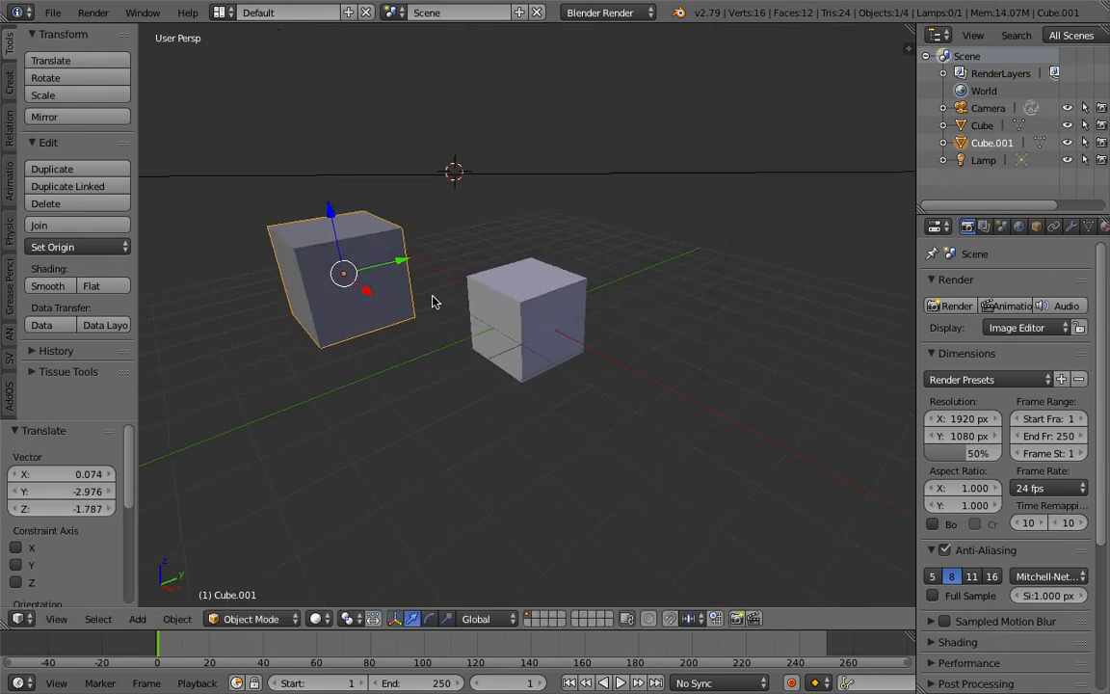
pyautogui.moveTo(406, 263); pyautogui.dragTo(374, 273, button='middle')
pyautogui.rightClick(492, 287)
pyautogui.rightClick(390, 280)
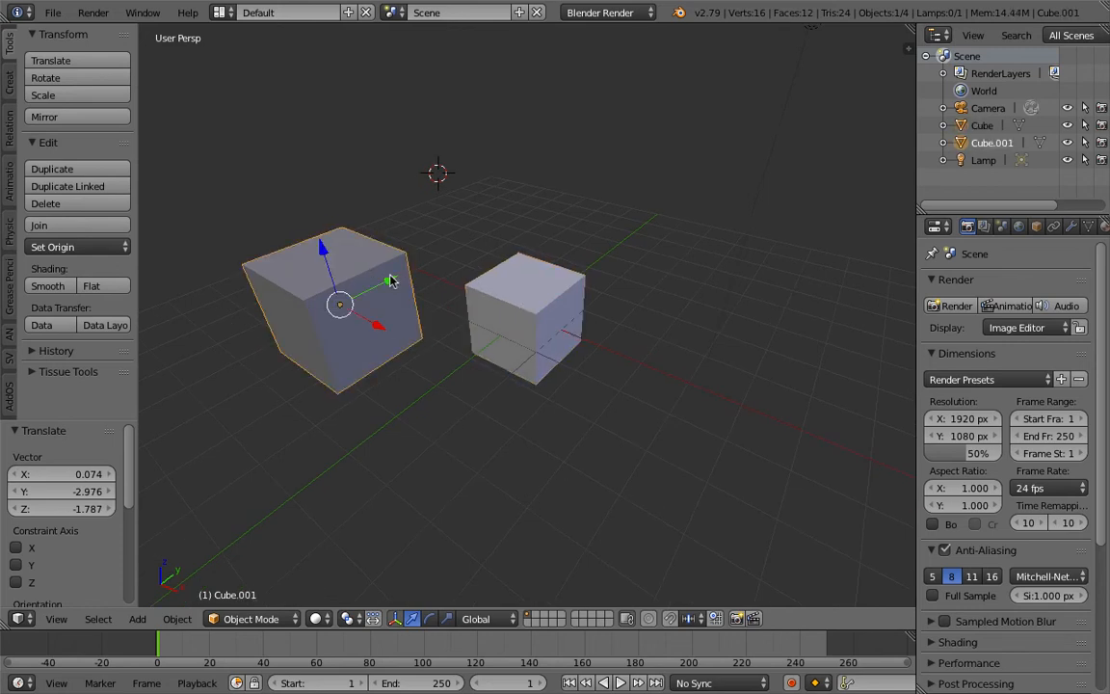
pyautogui.rightClick(483, 296)
pyautogui.rightClick(387, 292)
pyautogui.rightClick(484, 297)
pyautogui.rightClick(409, 303)
pyautogui.rightClick(523, 296)
pyautogui.moveTo(458, 291); pyautogui.dragTo(427, 278, button='middle')
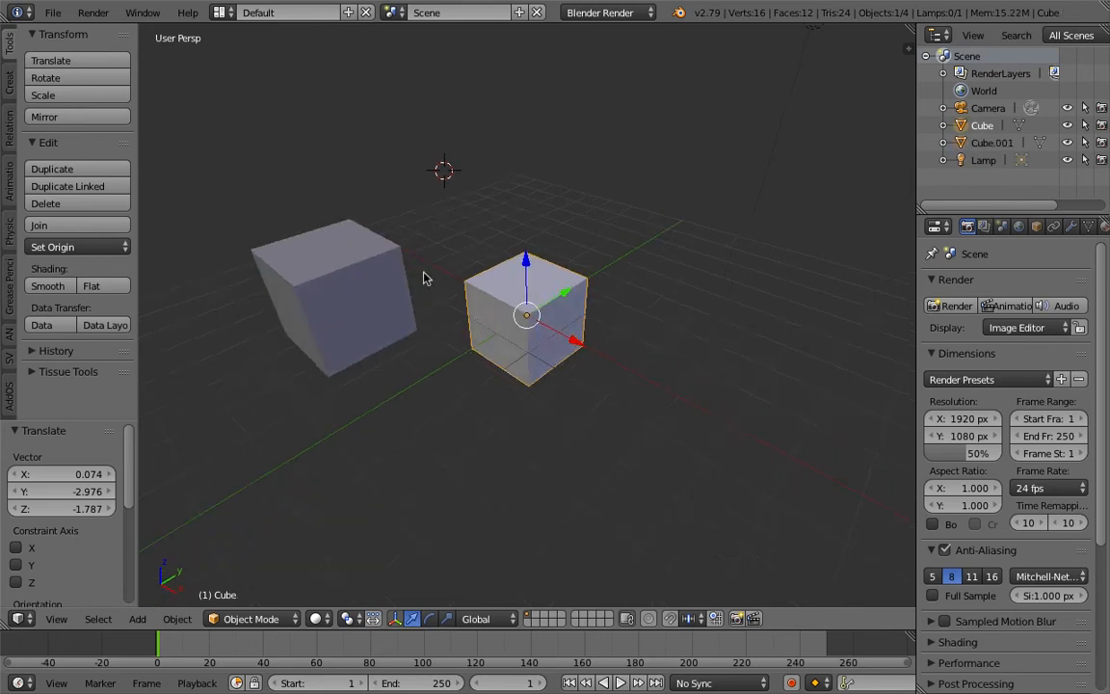
pyautogui.rightClick(354, 264)
pyautogui.rightClick(370, 265)
pyautogui.moveTo(476, 285); pyautogui.dragTo(432, 302, button='middle')
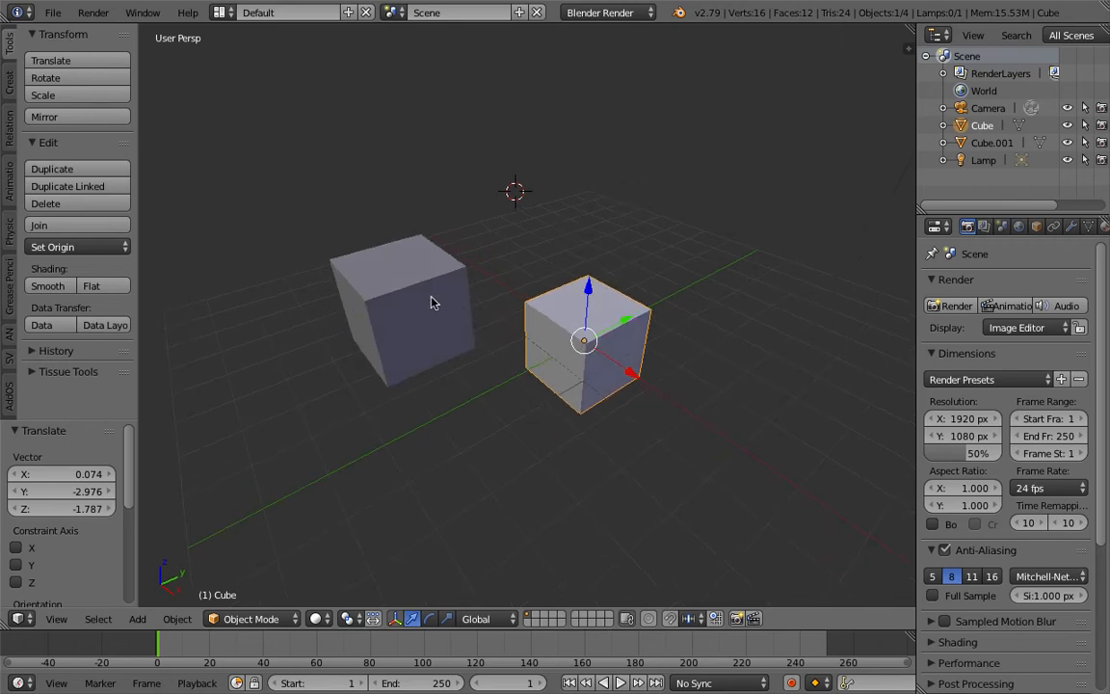
# - Select the second cube plus the original cube as active, and run Join as Shapes on them
pyautogui.rightClick(419, 295)
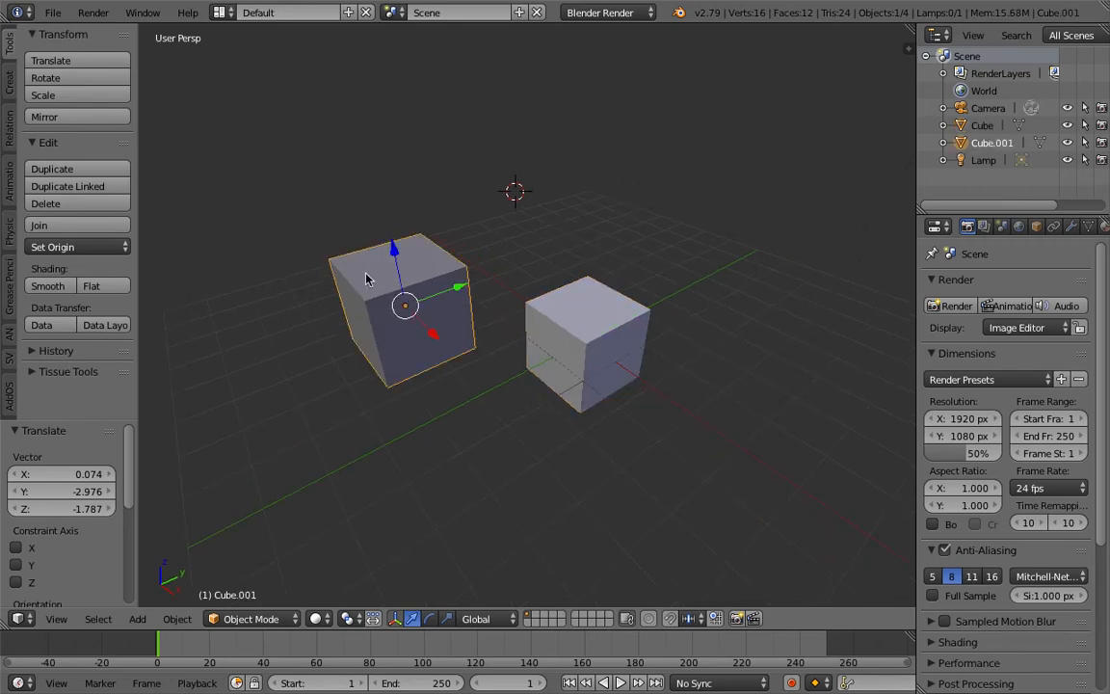
pyautogui.keyDown('shift'); pyautogui.rightClick(570, 328); pyautogui.keyUp('shift')
pyautogui.moveTo(885, 308); pyautogui.dragTo(877, 307, button='middle')
pyautogui.press('space')
pyautogui.press('BackSpace')
pyautogui.write('join')
pyautogui.press('Down')
pyautogui.press('Return')
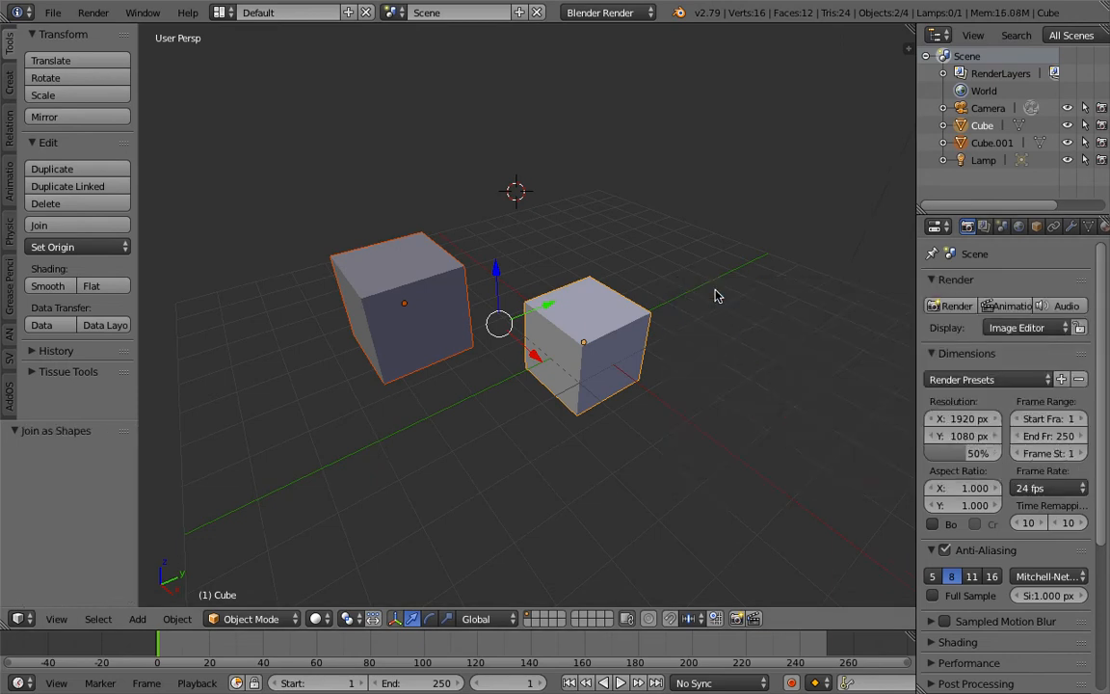
# - Show the original cube's shape keys and test the value of the Cube.001 key
pyautogui.click(1087, 227)
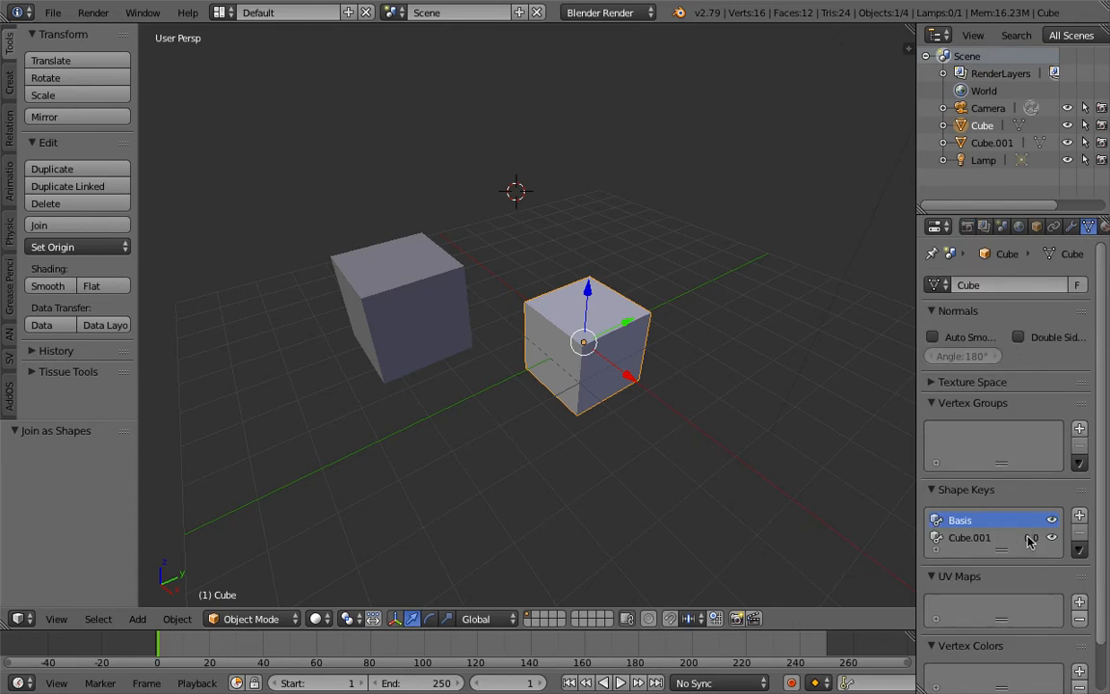
pyautogui.moveTo(1031, 538)
pyautogui.mouseDown()
pyautogui.moveTo(1079, 538)
pyautogui.moveTo(1029, 537)
pyautogui.mouseUp()
pyautogui.moveTo(631, 386); pyautogui.dragTo(557, 375, button='middle')
# - Move the original cube about 3.4 units along Y and 1.7 up, away from the second cube
pyautogui.press('g')
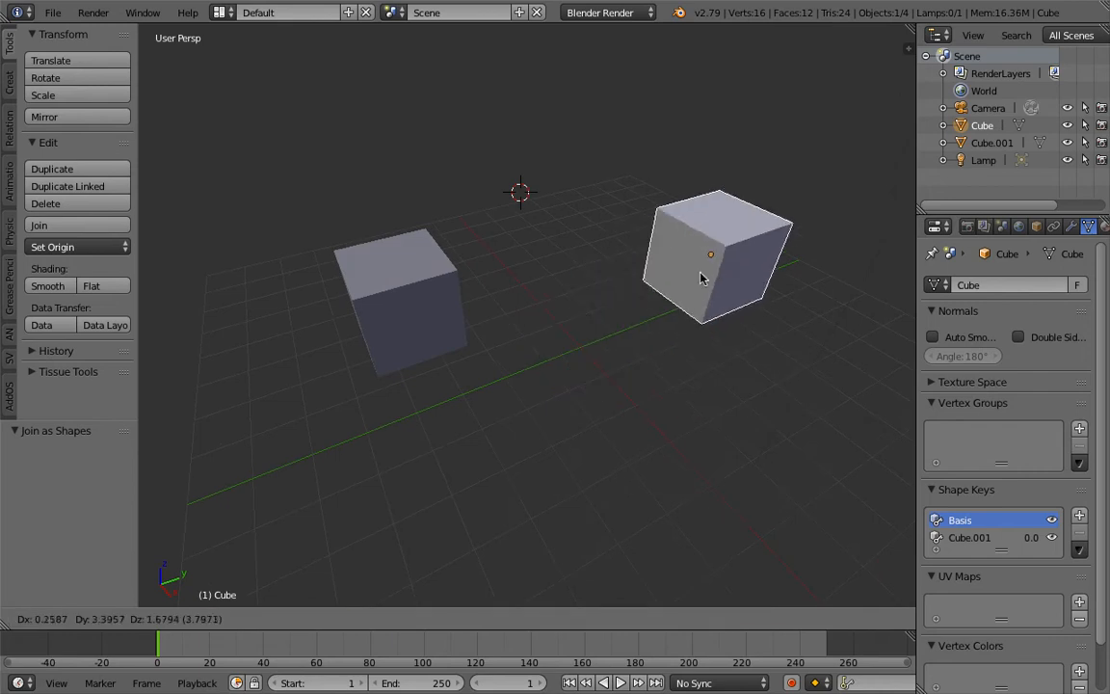
pyautogui.click(715, 265)
pyautogui.moveTo(721, 273); pyautogui.dragTo(682, 278, button='middle')
# - Switch to the Compositing screen layout and create a new Sverchok node tree in the node editor
pyautogui.click(220, 12)
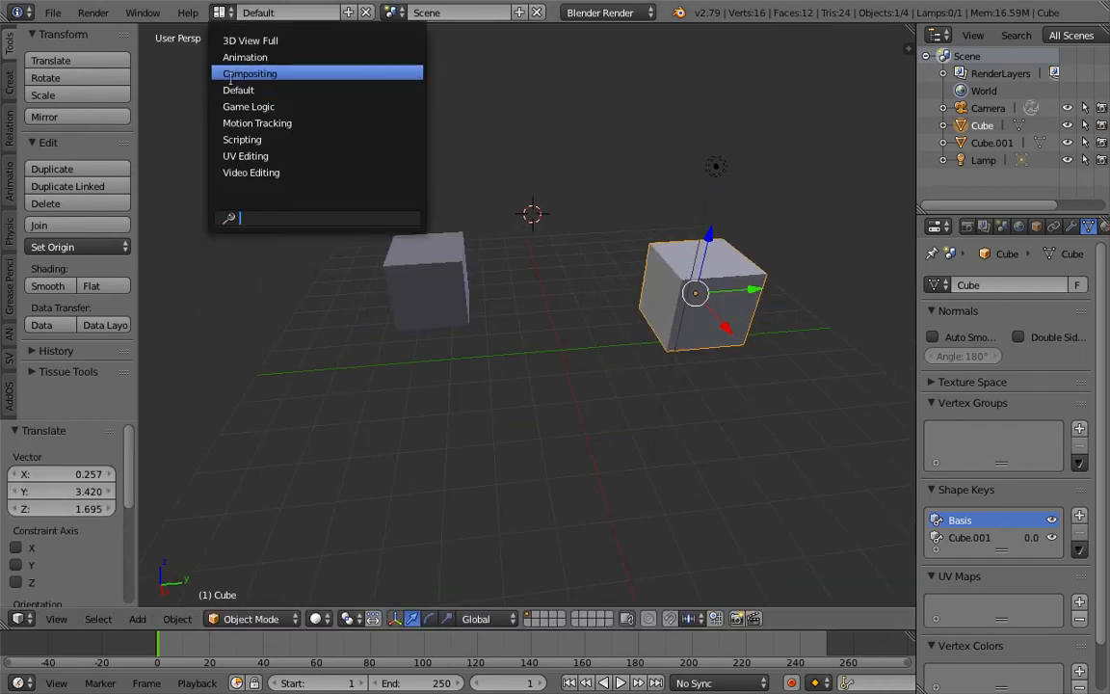
pyautogui.click(236, 71)
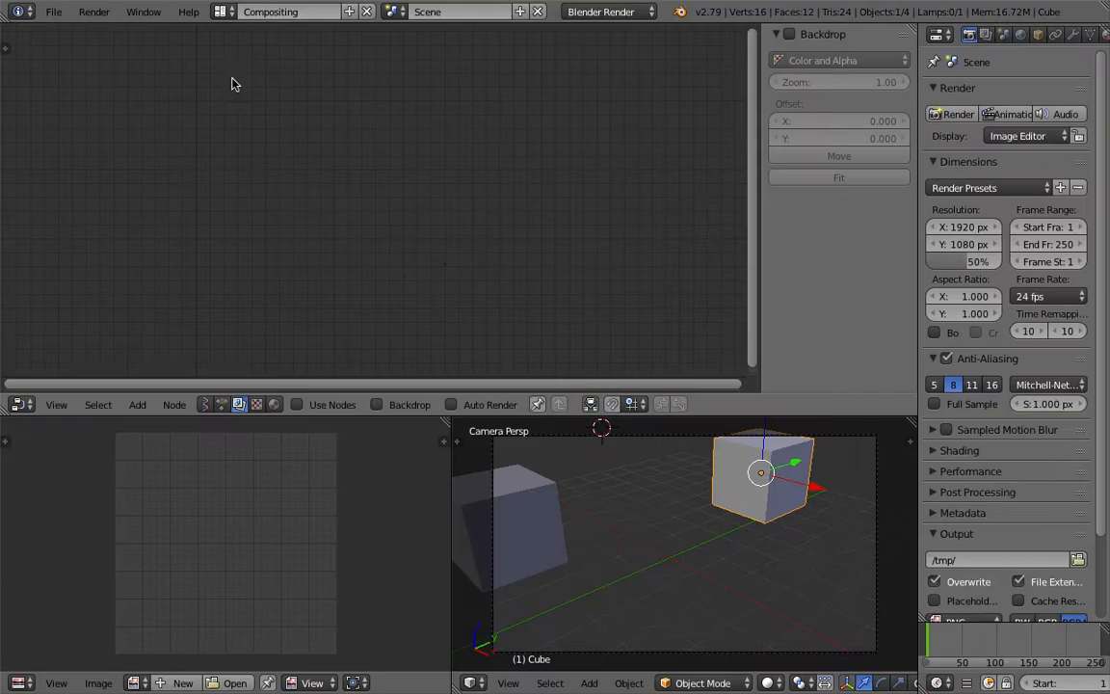
pyautogui.click(206, 405)
pyautogui.click(365, 405)
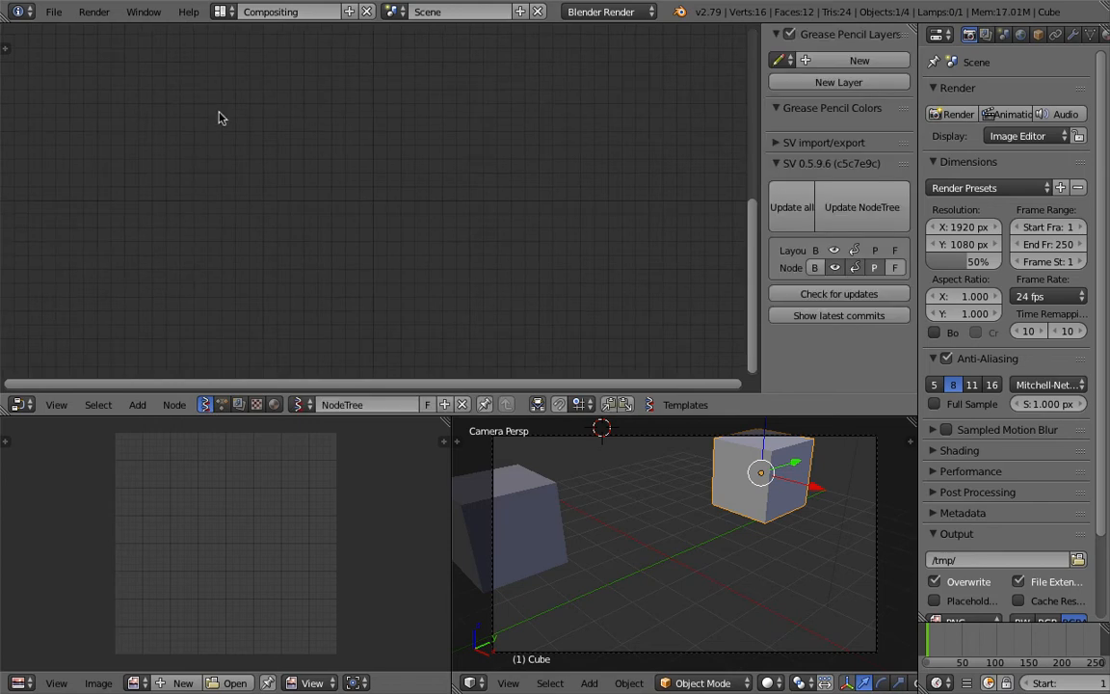
# - Add a Box generator node to the Sverchok node tree
pyautogui.hotkey('alt', 'space')
pyautogui.write('box')
pyautogui.press('Return')
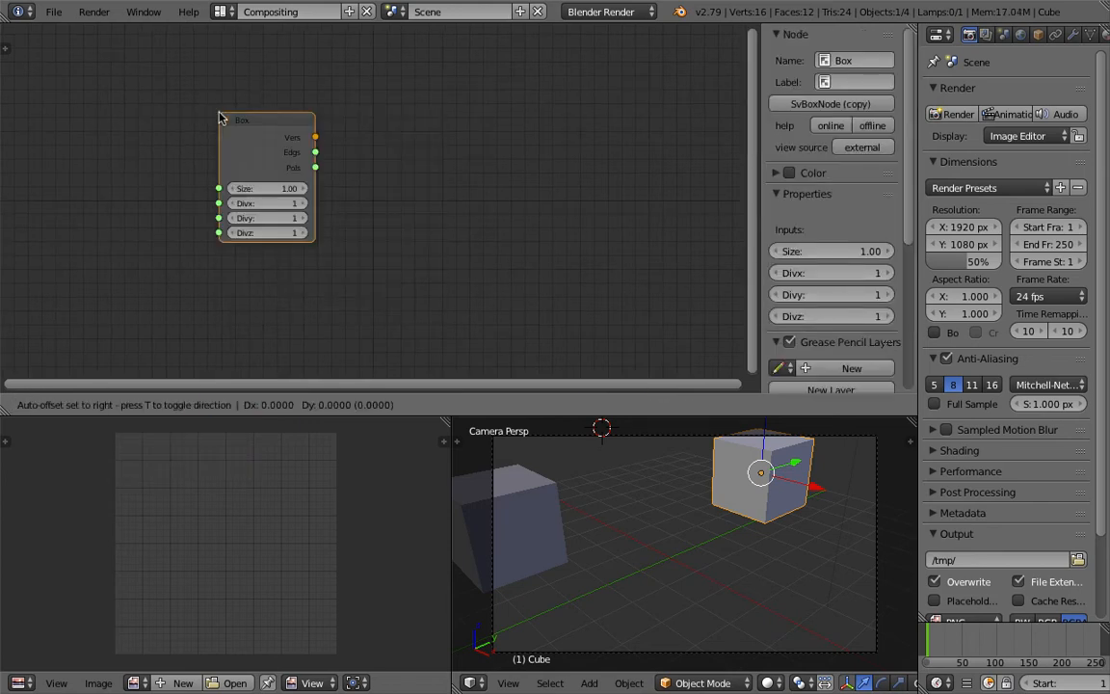
pyautogui.click(220, 118)
# - Add a Viewer BMesh node and connect the Box node's Vers and Pols outputs to its vertices and faces inputs
pyautogui.hotkey('shift', 'a')
pyautogui.click(398, 144)
pyautogui.write('vme')
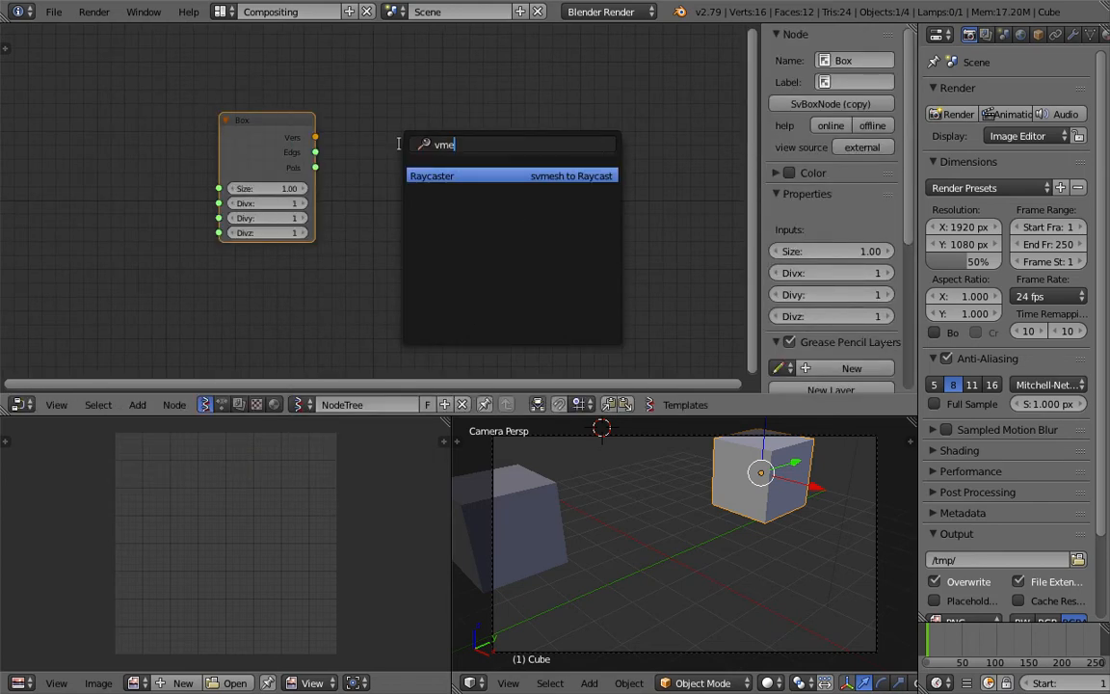
pyautogui.press('BackSpace')
pyautogui.press('BackSpace')
pyautogui.press('BackSpace')
pyautogui.write('bmesh')
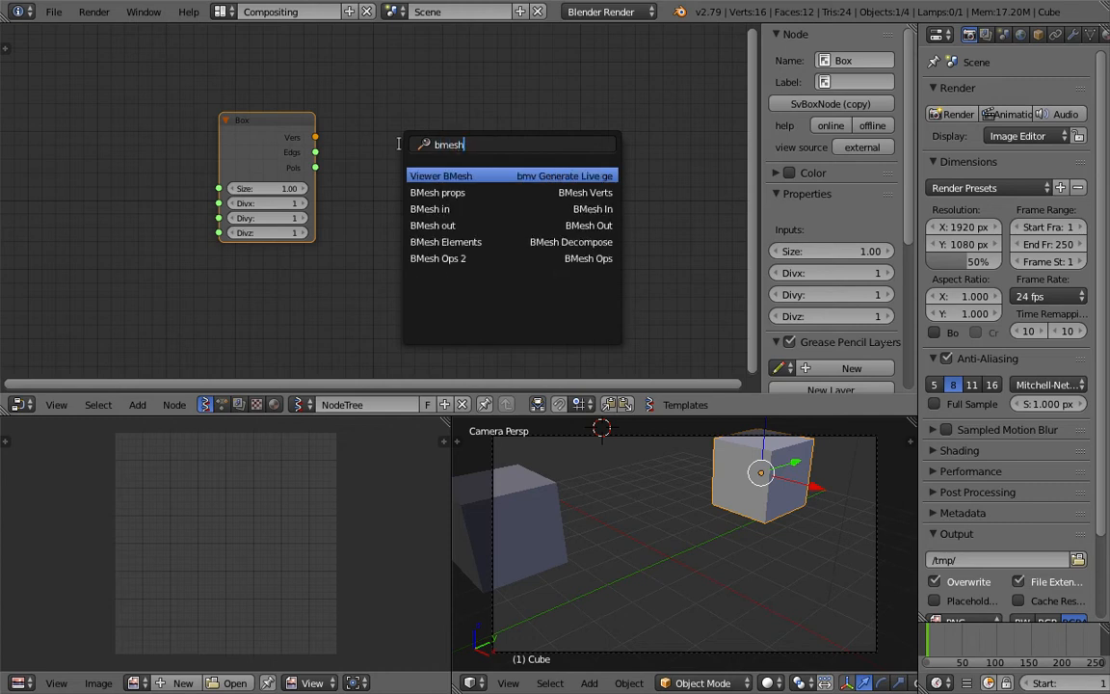
pyautogui.press('Return')
pyautogui.moveTo(318, 138); pyautogui.dragTo(400, 274)
pyautogui.moveTo(450, 150); pyautogui.dragTo(493, 120)
pyautogui.moveTo(316, 168); pyautogui.dragTo(443, 273)
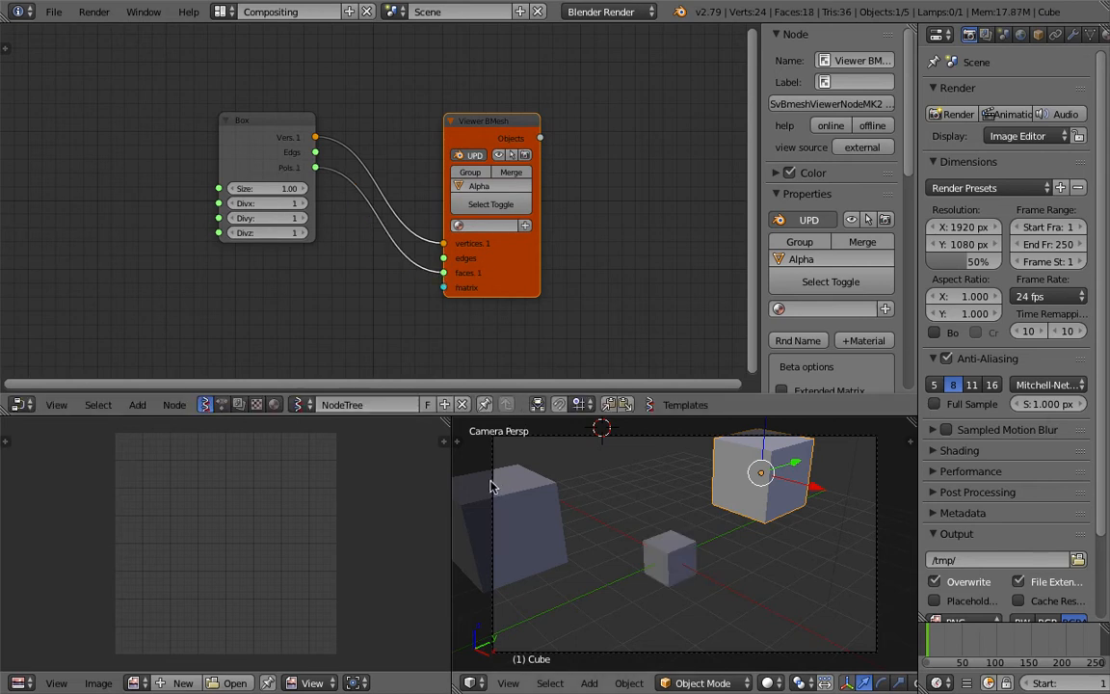
# - Widen the 3D view and select the second cube (Cube.001) in it
pyautogui.moveTo(453, 479); pyautogui.dragTo(326, 482)
pyautogui.moveTo(578, 533); pyautogui.dragTo(462, 452, button='middle')
pyautogui.rightClick(523, 518)
pyautogui.rightClick(617, 548)
pyautogui.scroll(-1, 583, 544)
pyautogui.rightClick(515, 528)
pyautogui.scroll(-2, 487, 523)
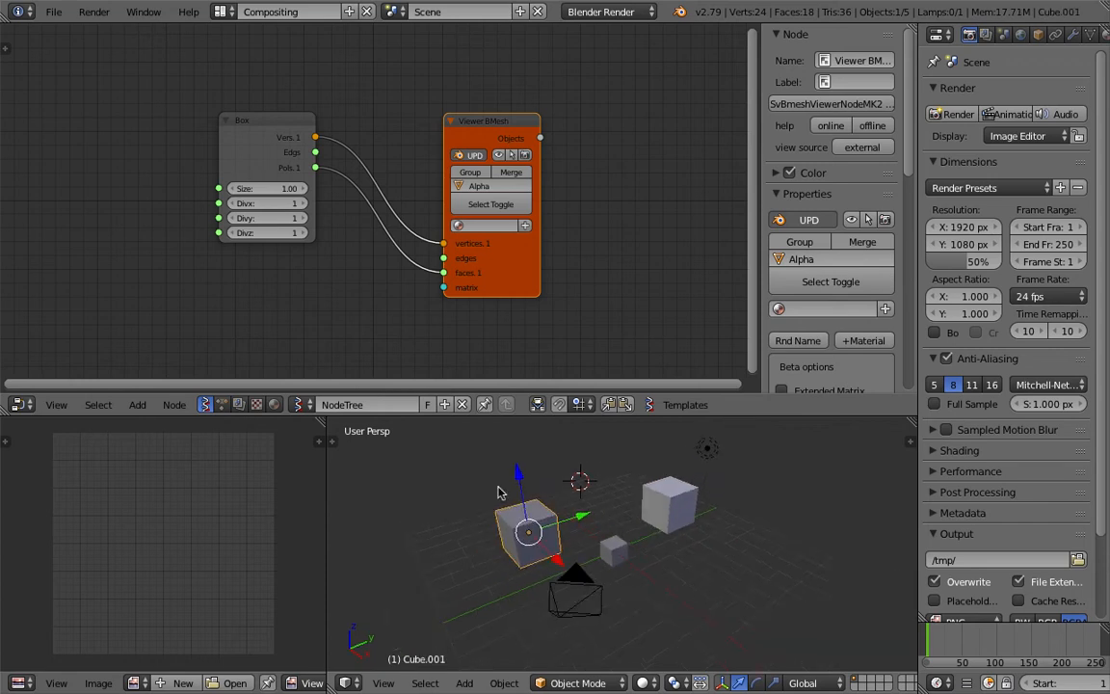
# - Add another cube mesh in the 3D view and move it apart from the existing cubes
pyautogui.hotkey('shift', 'a')
pyautogui.moveTo(366, 425)
pyautogui.click(481, 437)
pyautogui.moveTo(613, 544); pyautogui.dragTo(459, 513, button='middle')
pyautogui.press('g')
pyautogui.click(451, 560)
# - Add the node-generated box to the selection as active and run Join as Shapes with the new cube
pyautogui.keyDown('shift'); pyautogui.rightClick(611, 545); pyautogui.keyUp('shift')
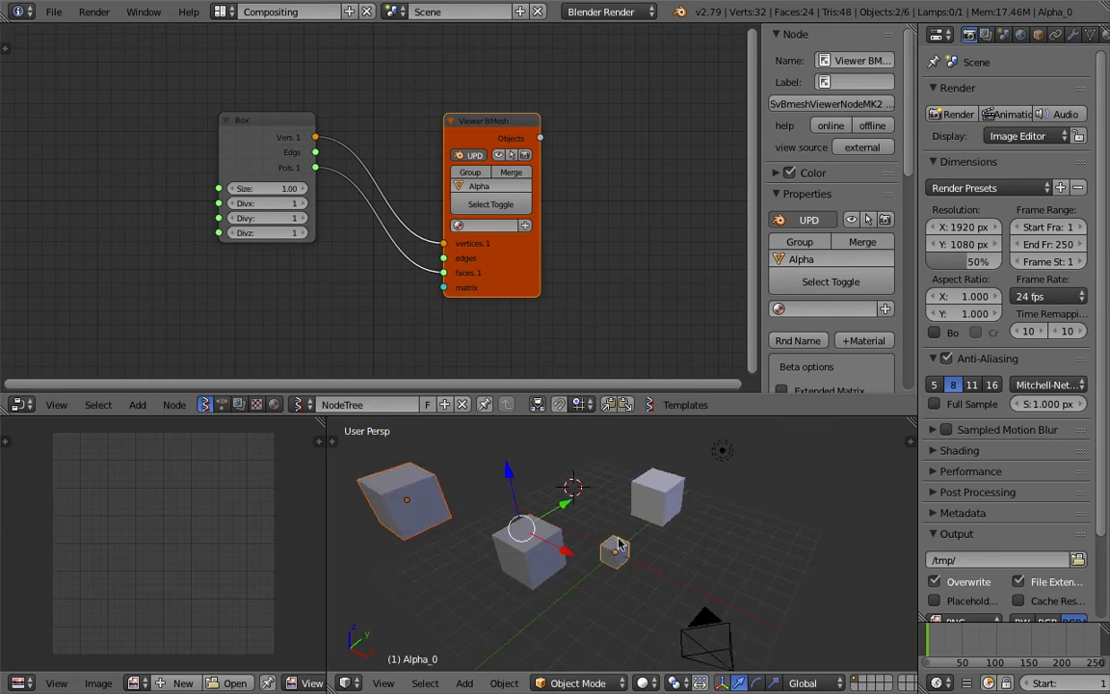
pyautogui.press('space')
pyautogui.write('shape')
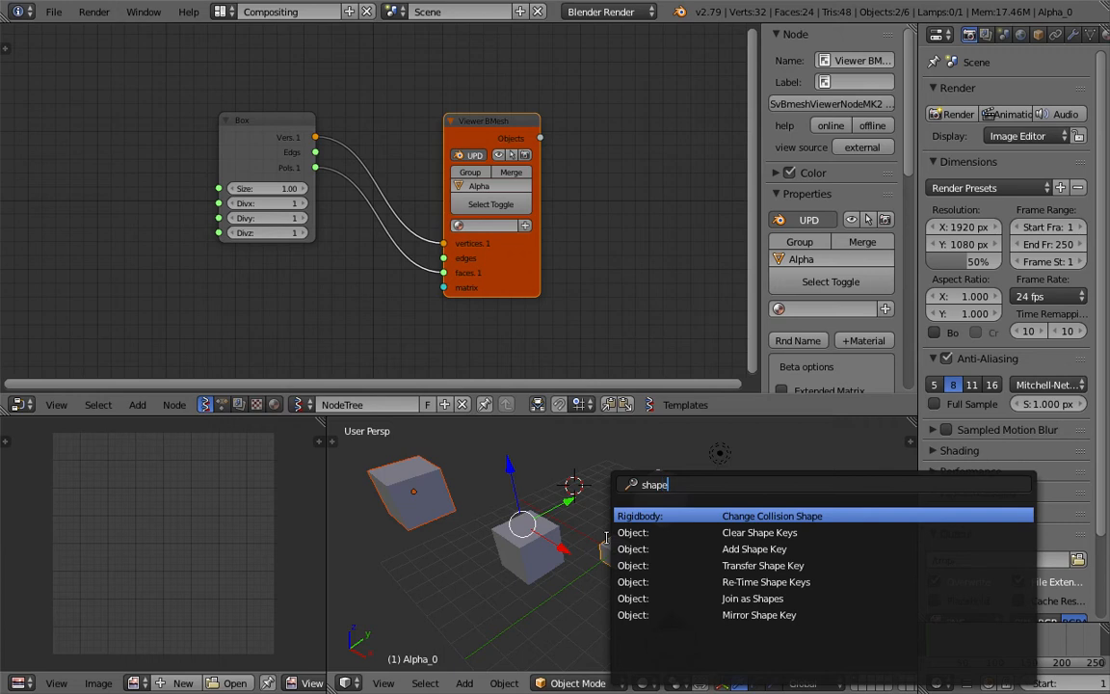
pyautogui.write(' ke')
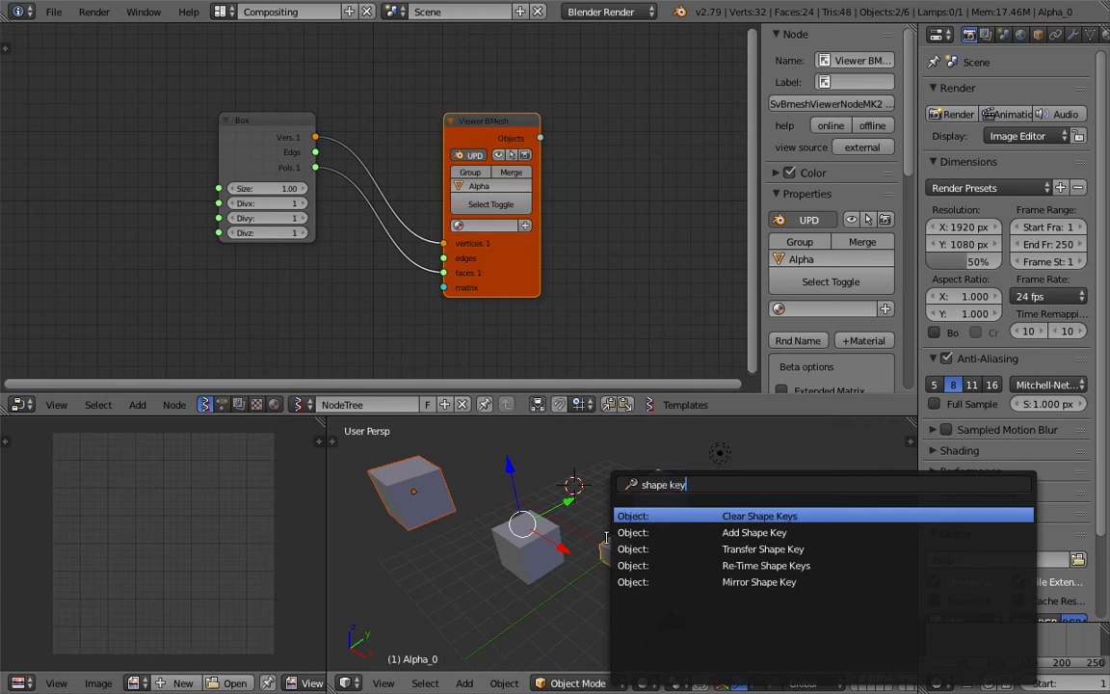
pyautogui.write('y')
pyautogui.press('BackSpace')
pyautogui.press('BackSpace')
pyautogui.press('BackSpace')
pyautogui.press('BackSpace')
pyautogui.press('BackSpace')
pyautogui.press('BackSpace')
pyautogui.press('BackSpace')
pyautogui.press('BackSpace')
pyautogui.press('BackSpace')
pyautogui.write('join')
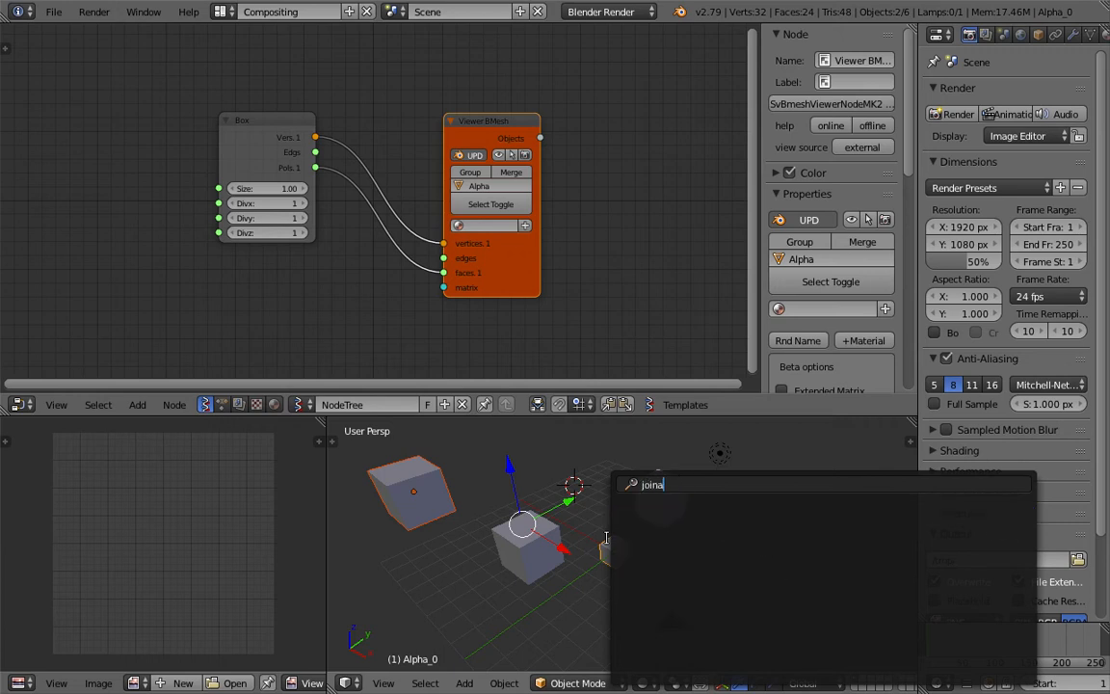
pyautogui.press('Return')
# - Show the generated box's shape keys and set the Cube.002 key's value to 1.0
pyautogui.rightClick(614, 550)
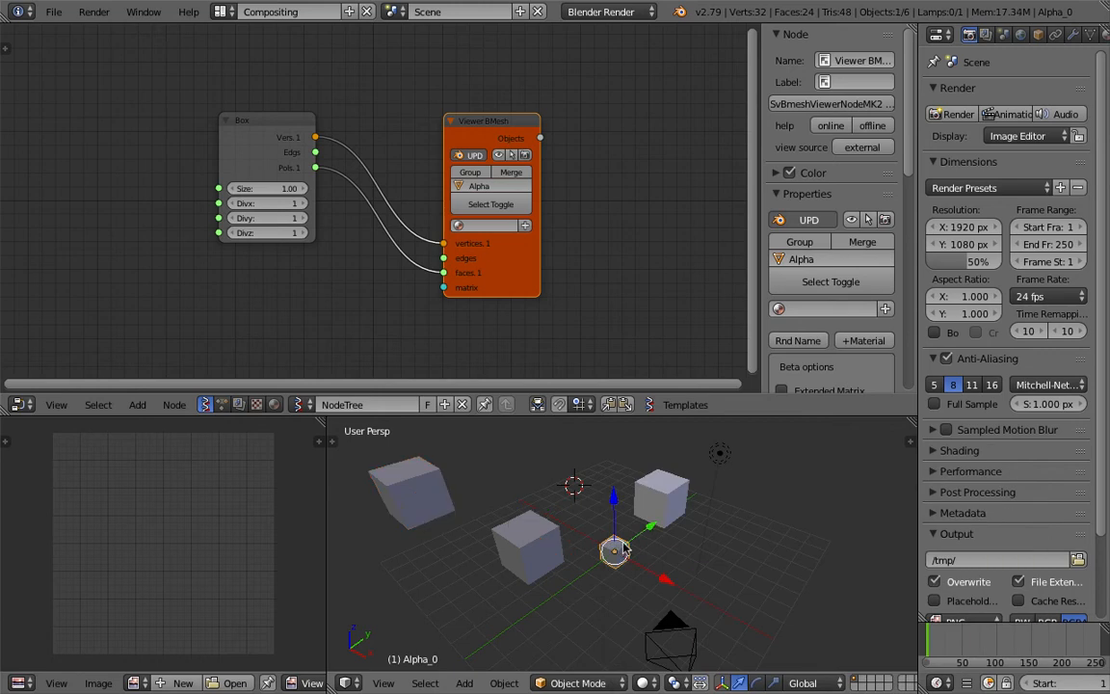
pyautogui.click(1090, 35)
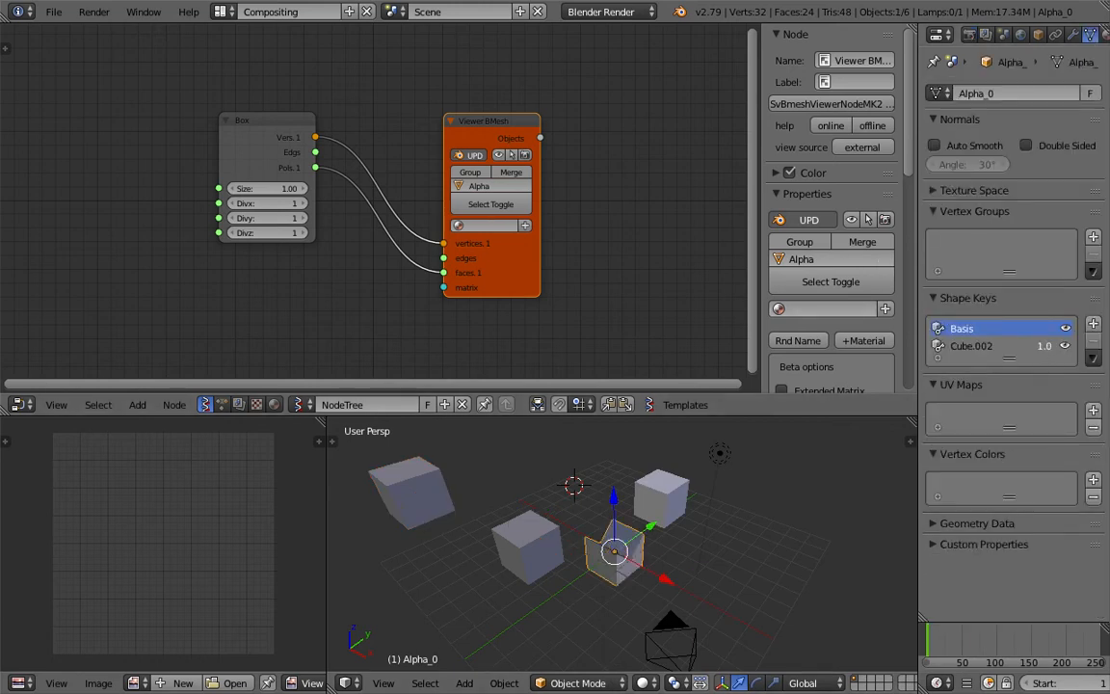
pyautogui.moveTo(1045, 346); pyautogui.dragTo(1099, 346)
# - Enlarge the 3D view in both directions and move the lamp farther away from the cubes
pyautogui.moveTo(326, 503); pyautogui.dragTo(208, 496)
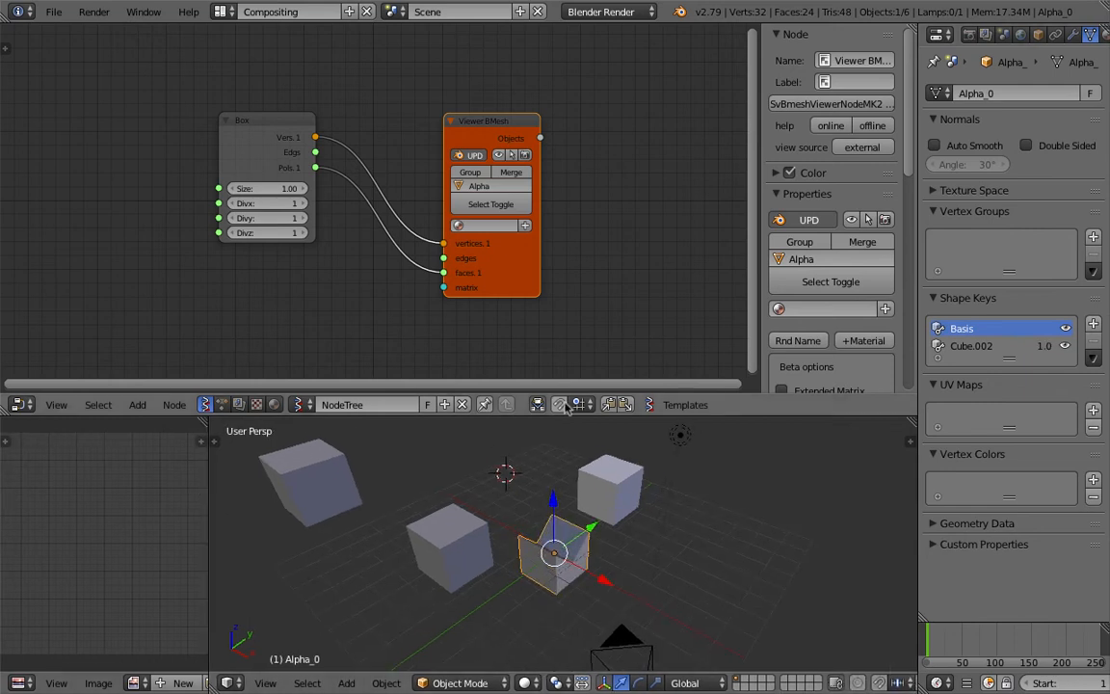
pyautogui.moveTo(572, 413); pyautogui.dragTo(579, 280)
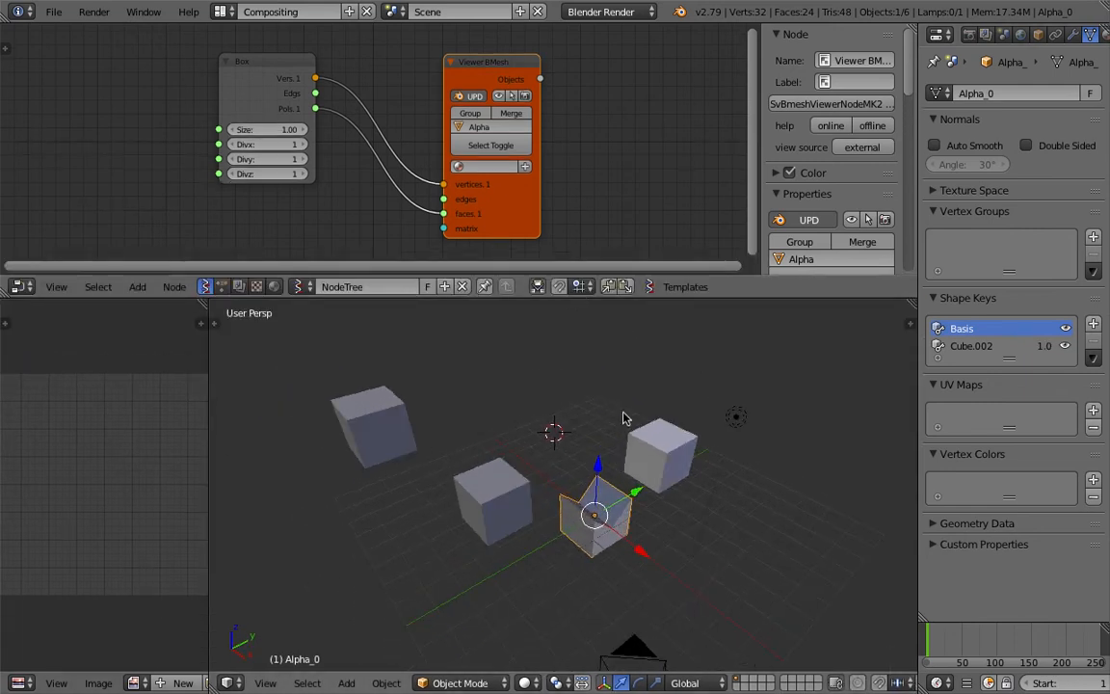
pyautogui.moveTo(733, 409); pyautogui.dragTo(794, 418, button='right')
pyautogui.click(792, 418)
pyautogui.moveTo(600, 424); pyautogui.dragTo(592, 450, button='middle')
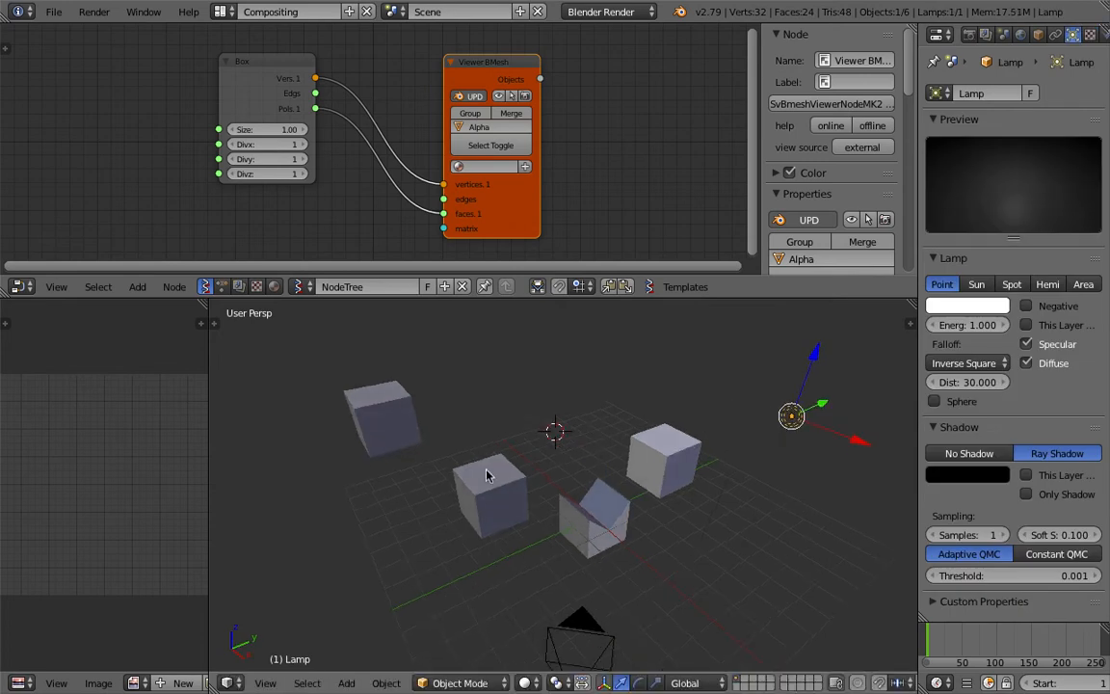
# - Move the original cube and the second cube (Cube.001) away from the deformed generated box
pyautogui.rightClick(650, 456)
pyautogui.moveTo(651, 463); pyautogui.dragTo(636, 406, button='right')
pyautogui.rightClick(491, 489)
pyautogui.moveTo(489, 489); pyautogui.dragTo(560, 409, button='right')
pyautogui.moveTo(560, 408)
pyautogui.mouseDown(button='middle')
pyautogui.moveTo(548, 395)
pyautogui.moveTo(579, 411)
pyautogui.mouseUp(button='middle')
pyautogui.hotkey('shift', 'a')
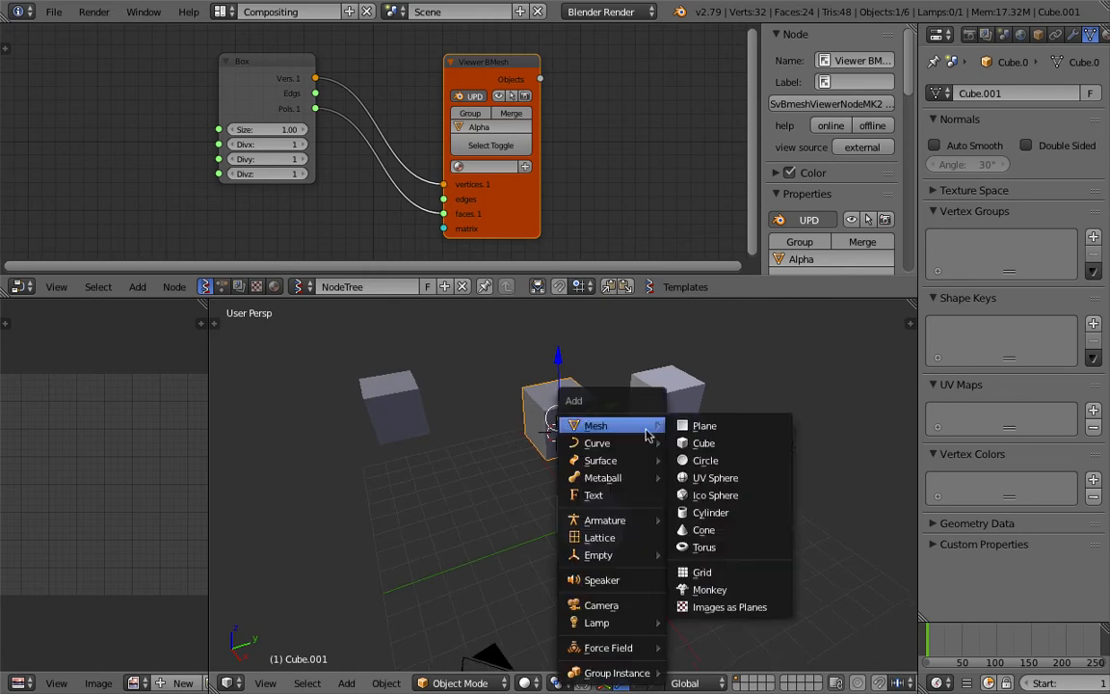
pyautogui.moveTo(607, 425)
pyautogui.click(713, 443)
# - Move the deformed generated box below the last added cube, and select the original cube
pyautogui.rightClick(609, 521)
pyautogui.moveTo(609, 520); pyautogui.dragTo(415, 512, button='right')
pyautogui.rightClick(671, 391)
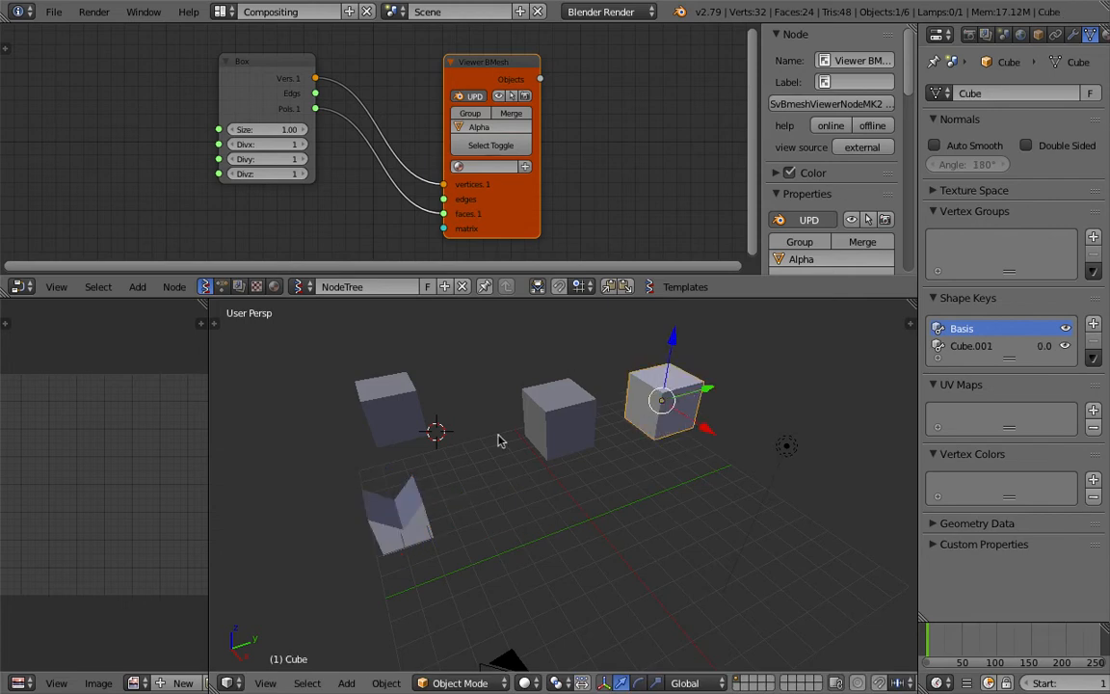
# - Go to frame 58 to refresh the generated box, and join it onto the original cube as a shape key
pyautogui.click(968, 636)
pyautogui.rightClick(608, 512)
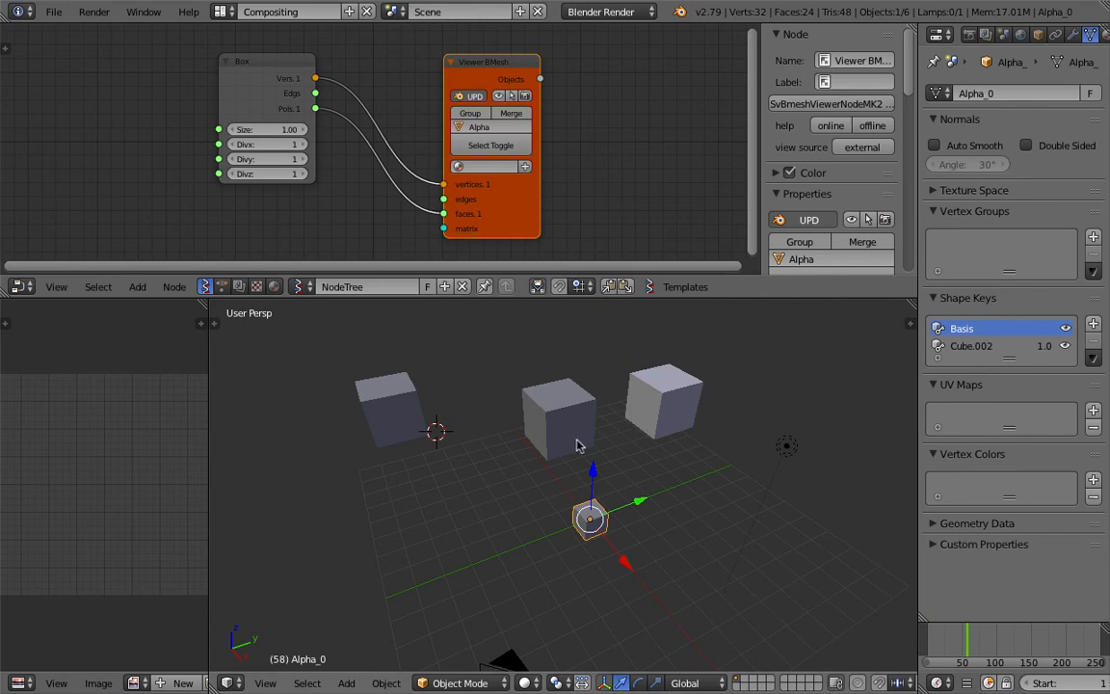
pyautogui.moveTo(600, 457); pyautogui.dragTo(626, 438, button='middle')
pyautogui.keyDown('shift'); pyautogui.rightClick(668, 414); pyautogui.keyUp('shift')
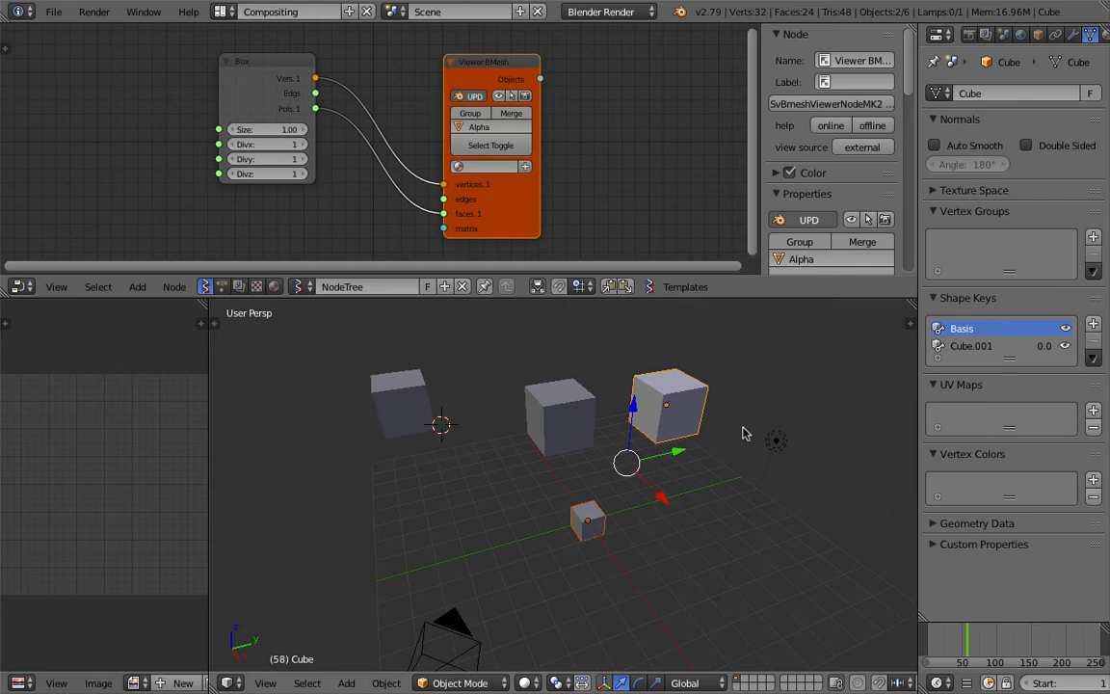
pyautogui.press('space')
pyautogui.press('Return')
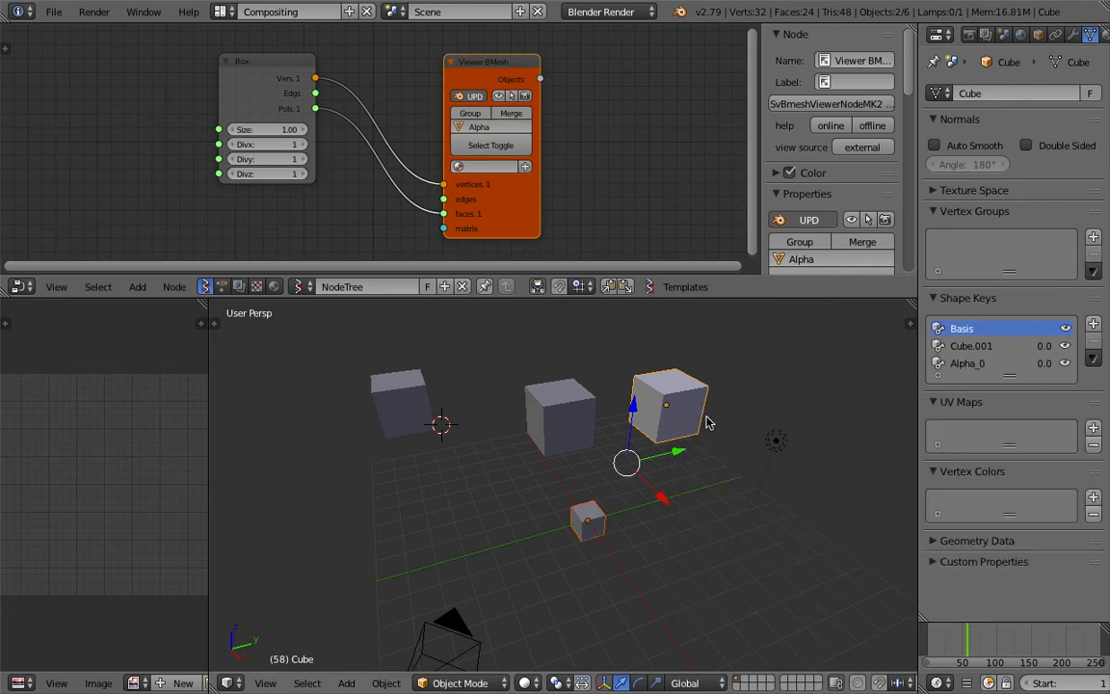
# - Preview the Alpha_0 shape key on the original cube at 1.0, and return its value to 0.0
pyautogui.moveTo(1043, 363)
pyautogui.mouseDown()
pyautogui.moveTo(1075, 363)
pyautogui.moveTo(1008, 364)
pyautogui.moveTo(1056, 363)
pyautogui.mouseUp()
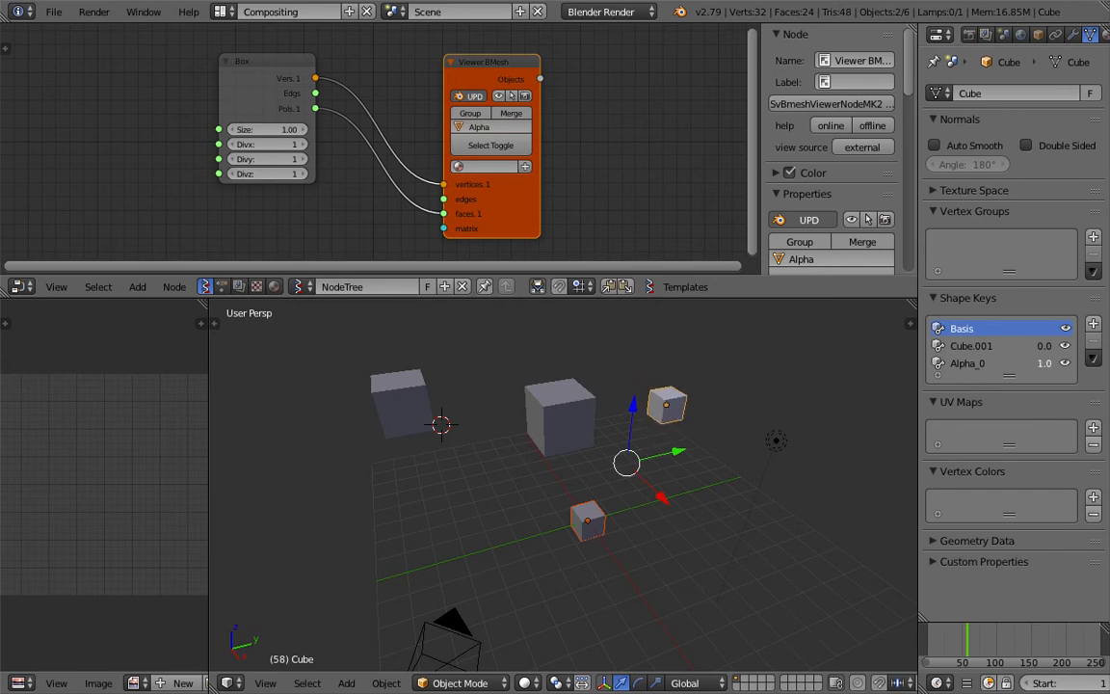
pyautogui.moveTo(1045, 363); pyautogui.dragTo(1006, 363)
# - Move the Box node aside and insert a Randomize input vertices node between its vertices output and the Viewer BMesh node
pyautogui.moveTo(244, 114); pyautogui.dragTo(203, 129)
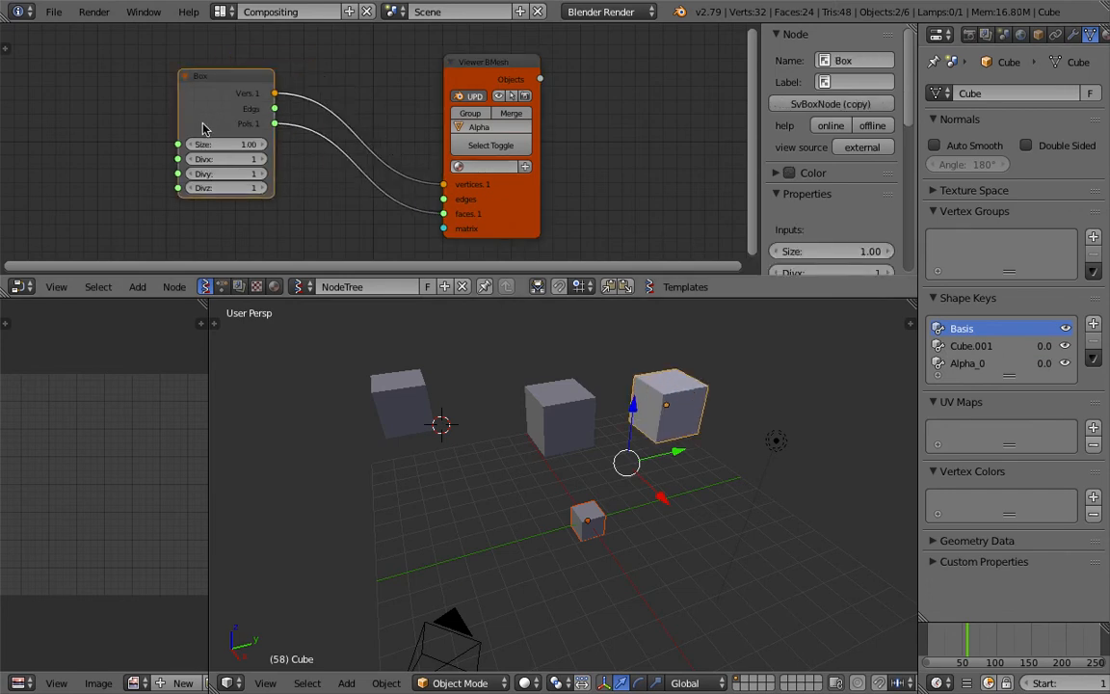
pyautogui.hotkey('shift', 'a')
pyautogui.click(192, 117)
pyautogui.write('random')
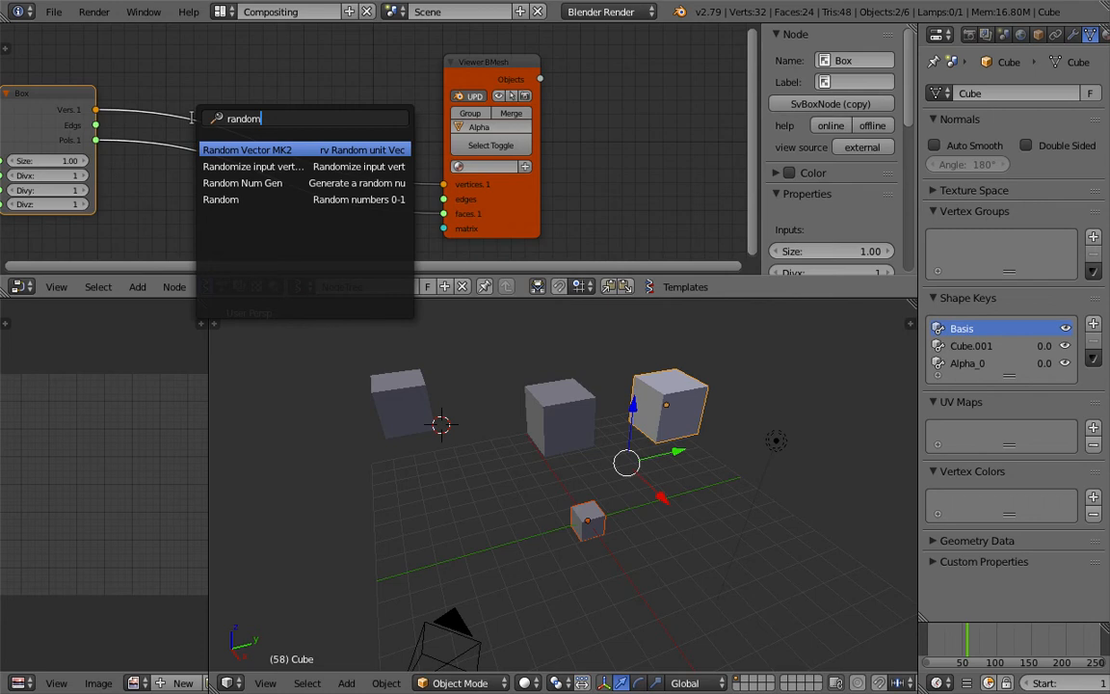
pyautogui.click(253, 166)
pyautogui.click(241, 154)
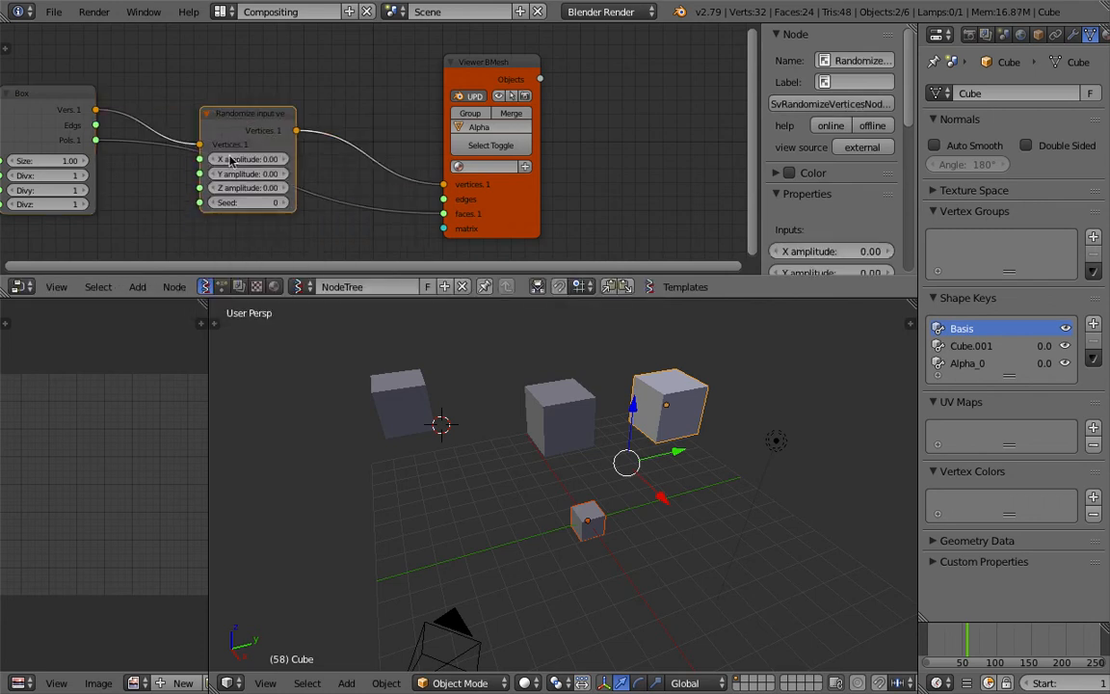
# - Set the randomize node's X, Y and Z amplitudes to 0.33 and the Box node's size to 2
pyautogui.moveTo(248, 173); pyautogui.dragTo(276, 188)
pyautogui.moveTo(77, 174); pyautogui.dragTo(184, 161, button='middle')
pyautogui.click(172, 150)
pyautogui.press('BackSpace')
pyautogui.write('2')
pyautogui.press('Return')
# - Move the original cube farther away from the other cubes
pyautogui.moveTo(352, 336); pyautogui.dragTo(414, 347, button='middle')
pyautogui.rightClick(678, 429)
pyautogui.press('g')
pyautogui.click(720, 449)
# - Join the randomized generated box onto the original cube as another shape key, and leave only the original cube selected
pyautogui.rightClick(602, 506)
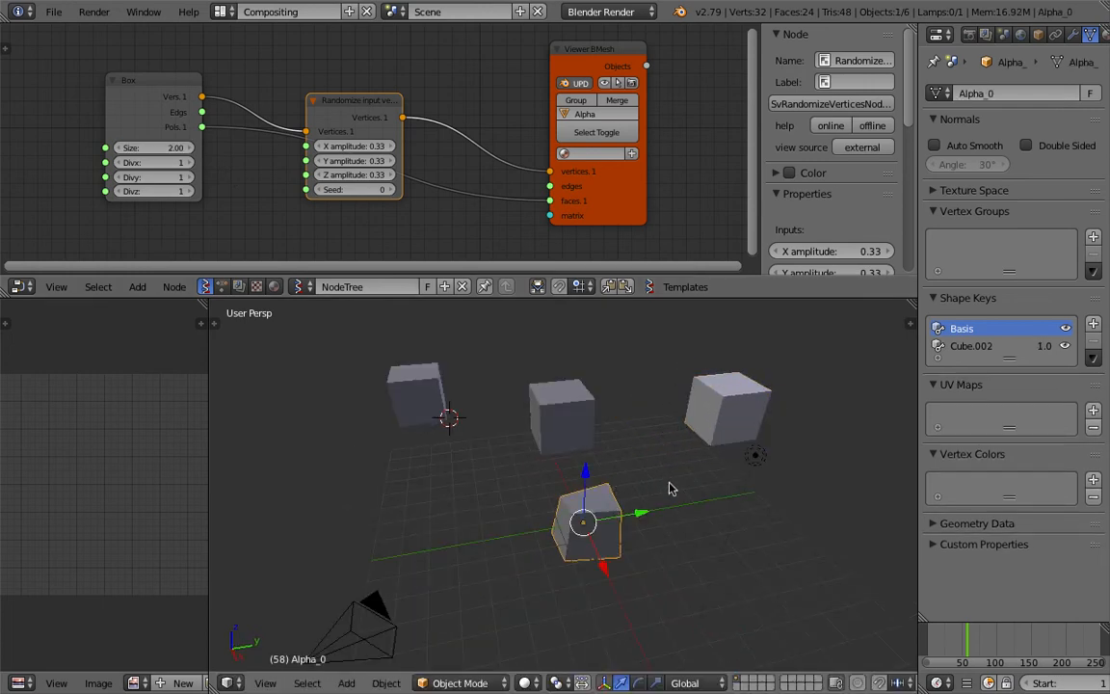
pyautogui.keyDown('shift'); pyautogui.rightClick(727, 433); pyautogui.keyUp('shift')
pyautogui.press('space')
pyautogui.write('join as shapes')
pyautogui.press('Return')
pyautogui.rightClick(727, 431)
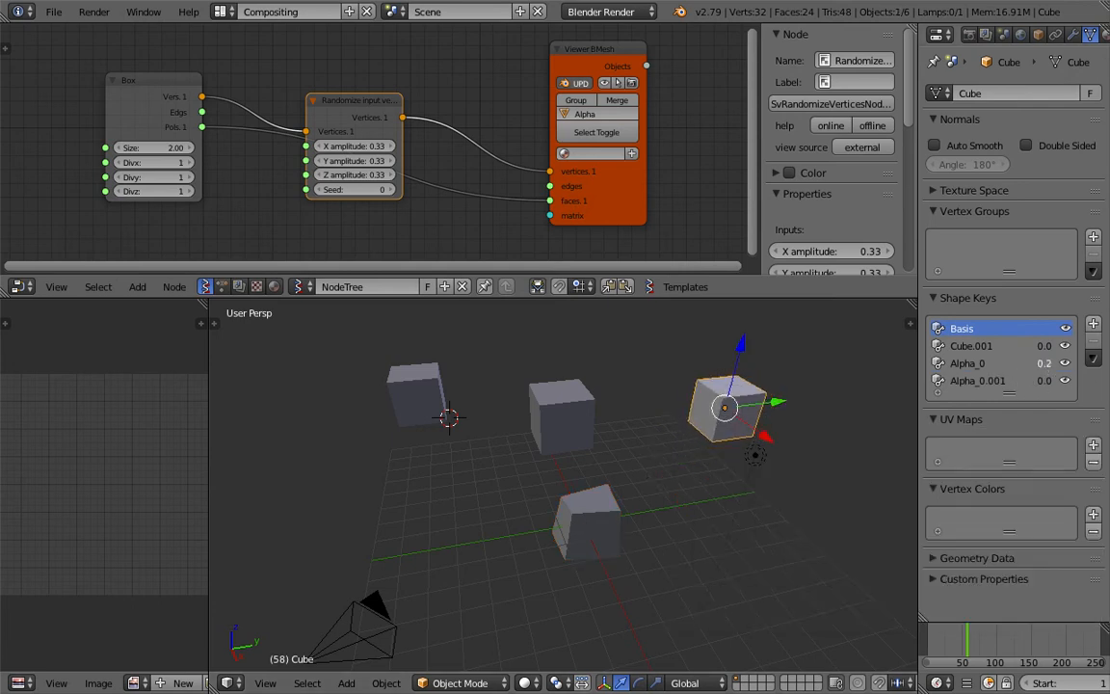
# - Add a new mesh cube at the 3D cursor, clear of the existing cubes
pyautogui.moveTo(562, 416); pyautogui.dragTo(516, 453, button='middle')
pyautogui.rightClick(555, 434)
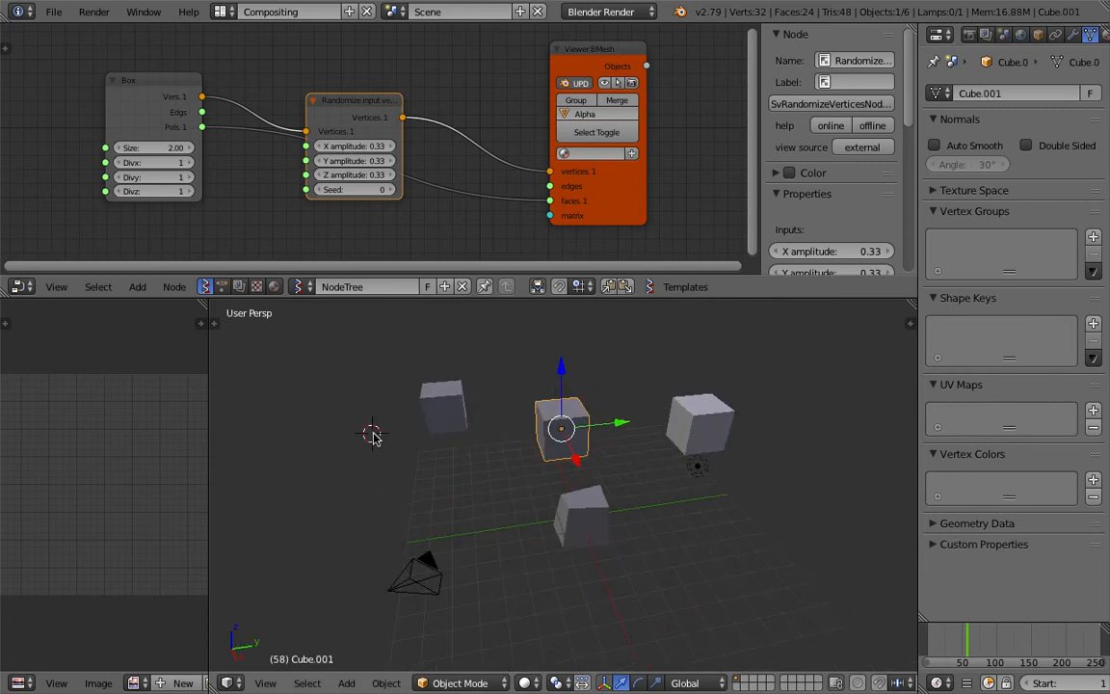
pyautogui.hotkey('shift', 'a')
pyautogui.moveTo(372, 427)
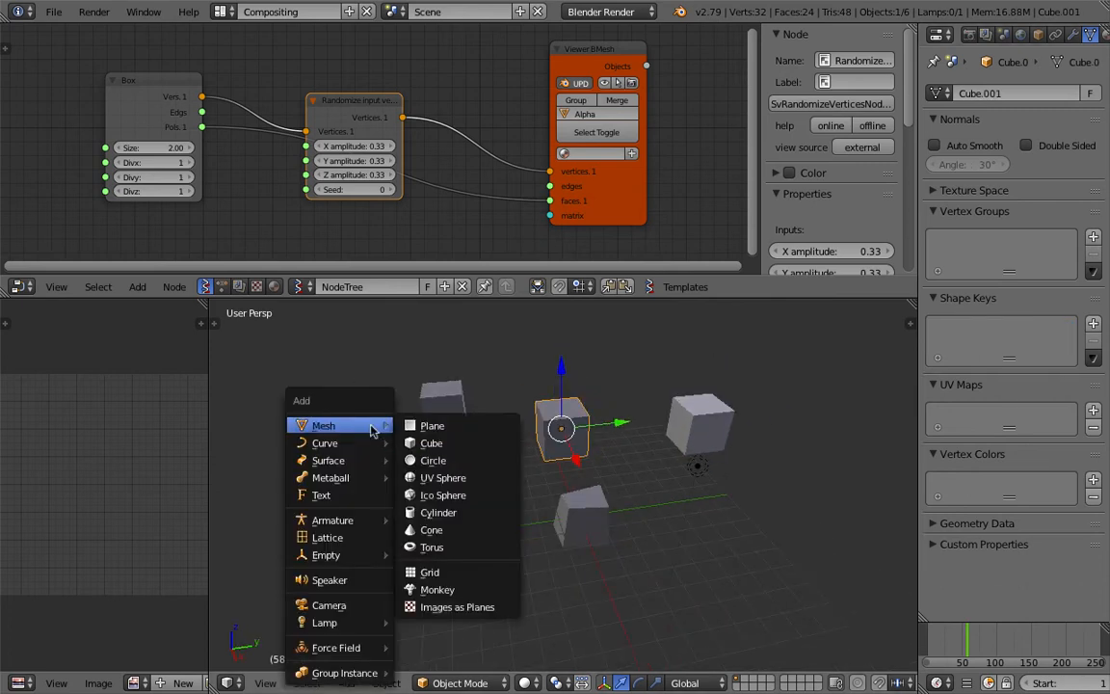
pyautogui.click(433, 442)
# - Join the newly added cube onto the generated box (Alpha_0) as a shape key
pyautogui.keyDown('shift'); pyautogui.rightClick(581, 520); pyautogui.keyUp('shift')
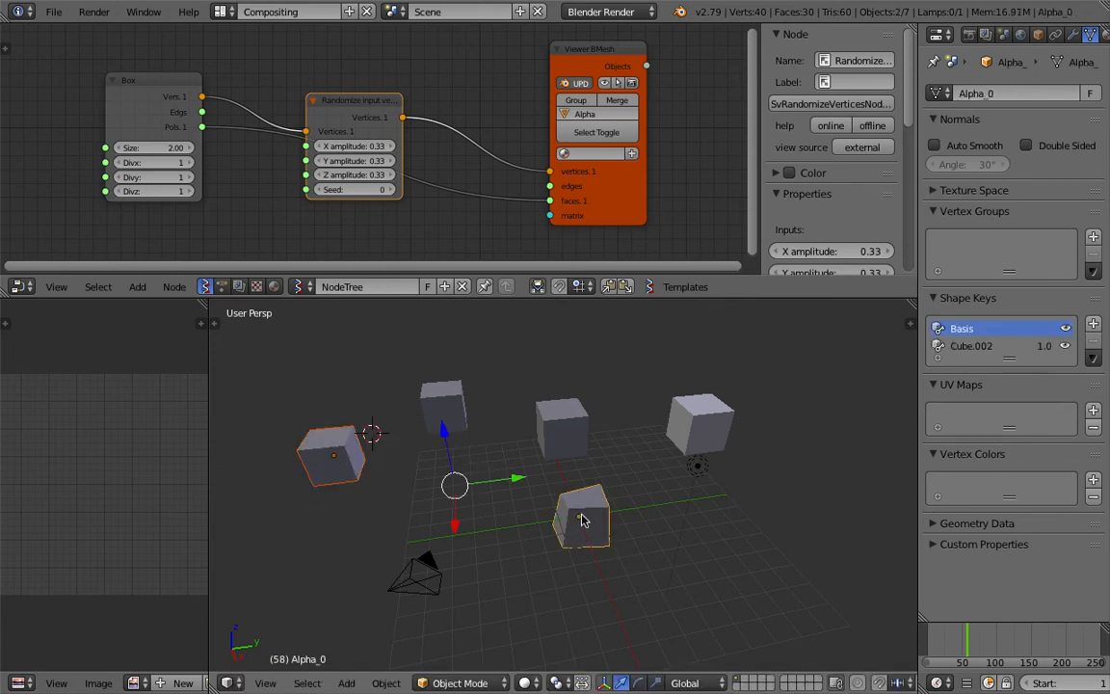
pyautogui.press('space')
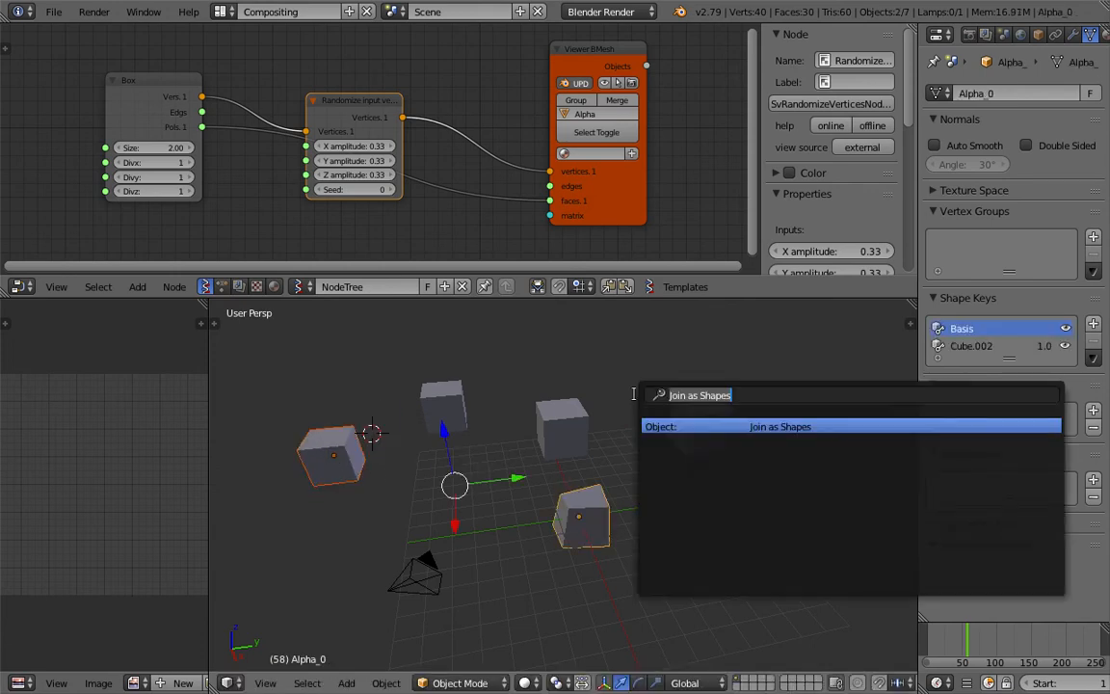
pyautogui.press('Return')
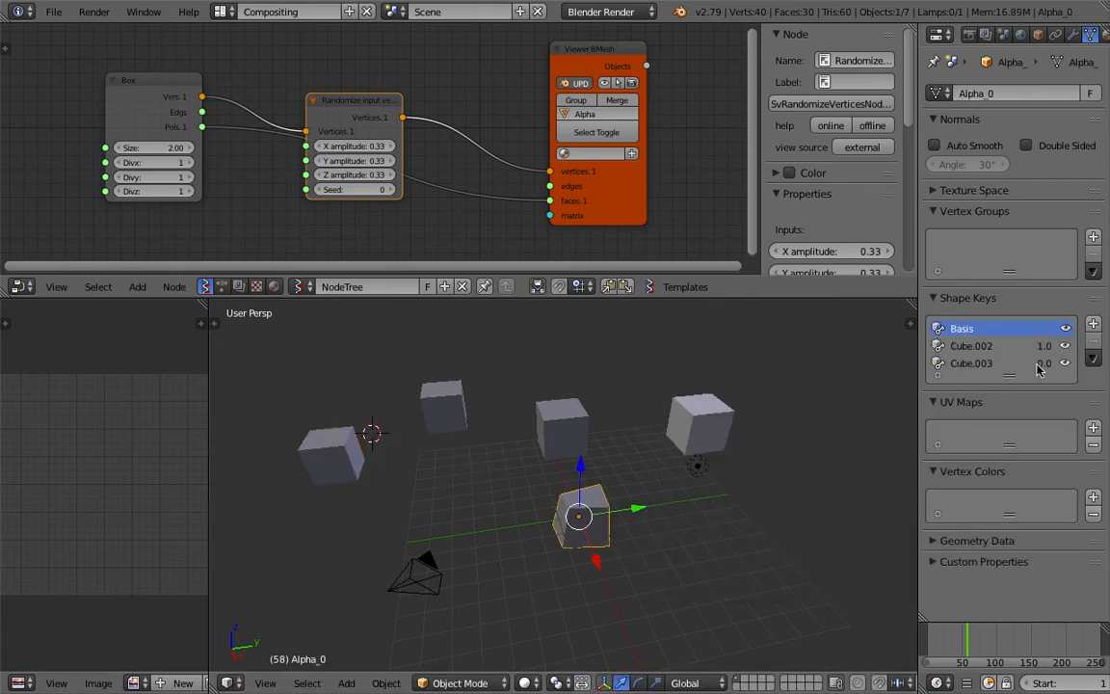
pyautogui.moveTo(404, 468); pyautogui.dragTo(547, 492, button='middle')
pyautogui.rightClick(545, 496)
pyautogui.scroll(2, 547, 490)
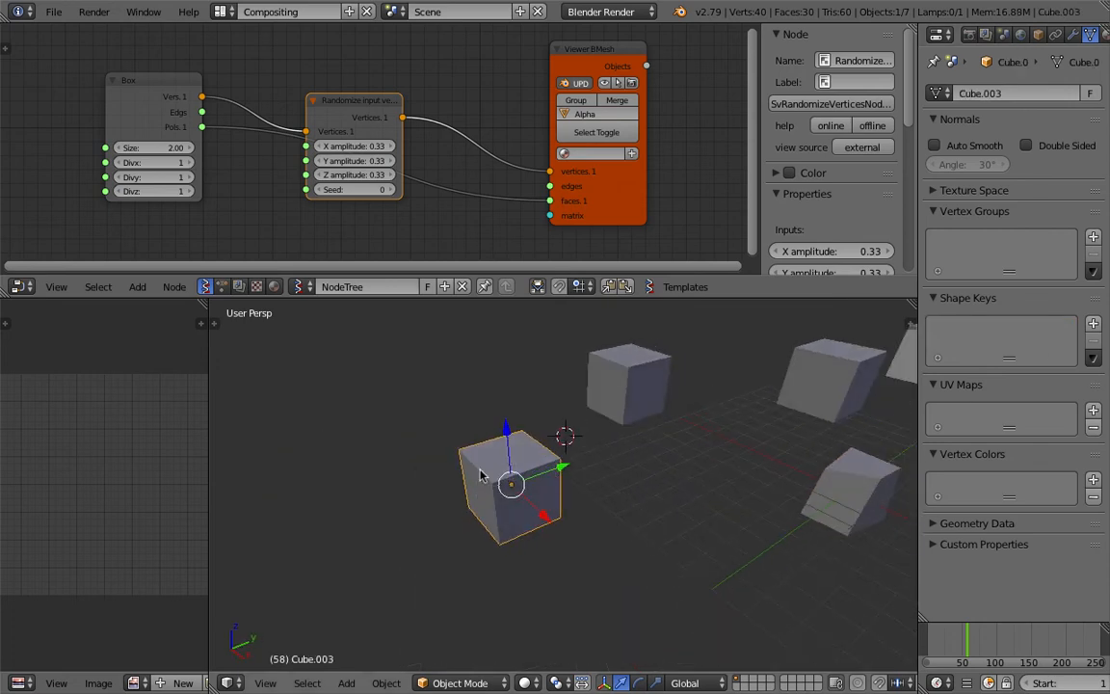
pyautogui.press('r')
pyautogui.press('r')
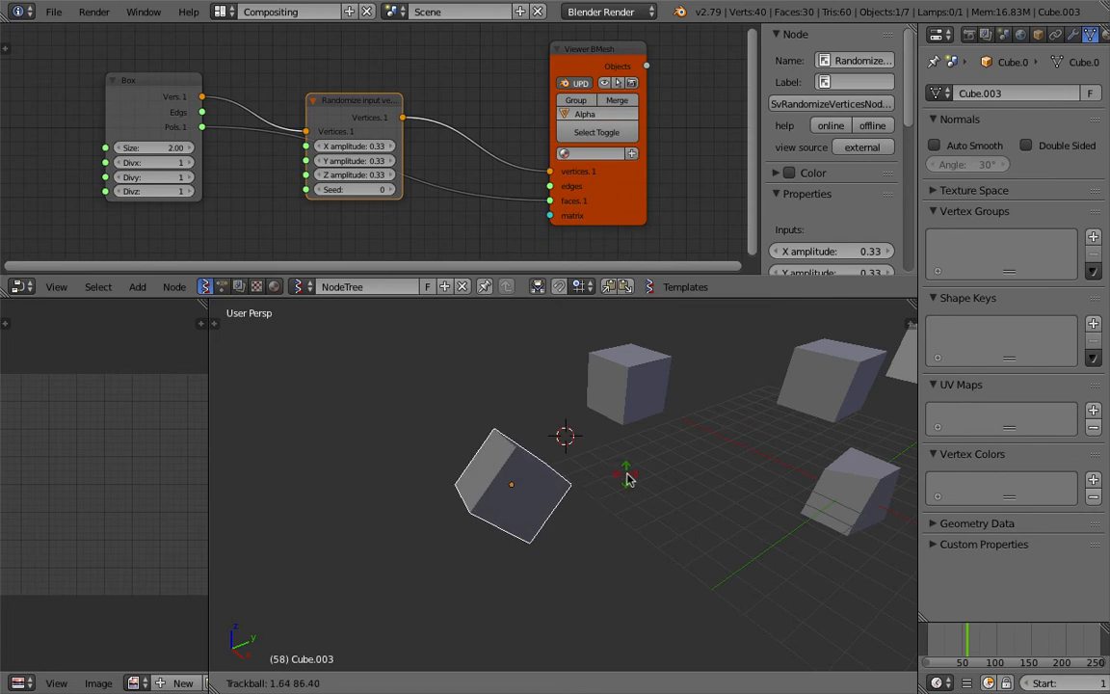
pyautogui.rightClick(638, 476)
pyautogui.moveTo(741, 425); pyautogui.dragTo(619, 403, button='middle')
pyautogui.rightClick(655, 385)
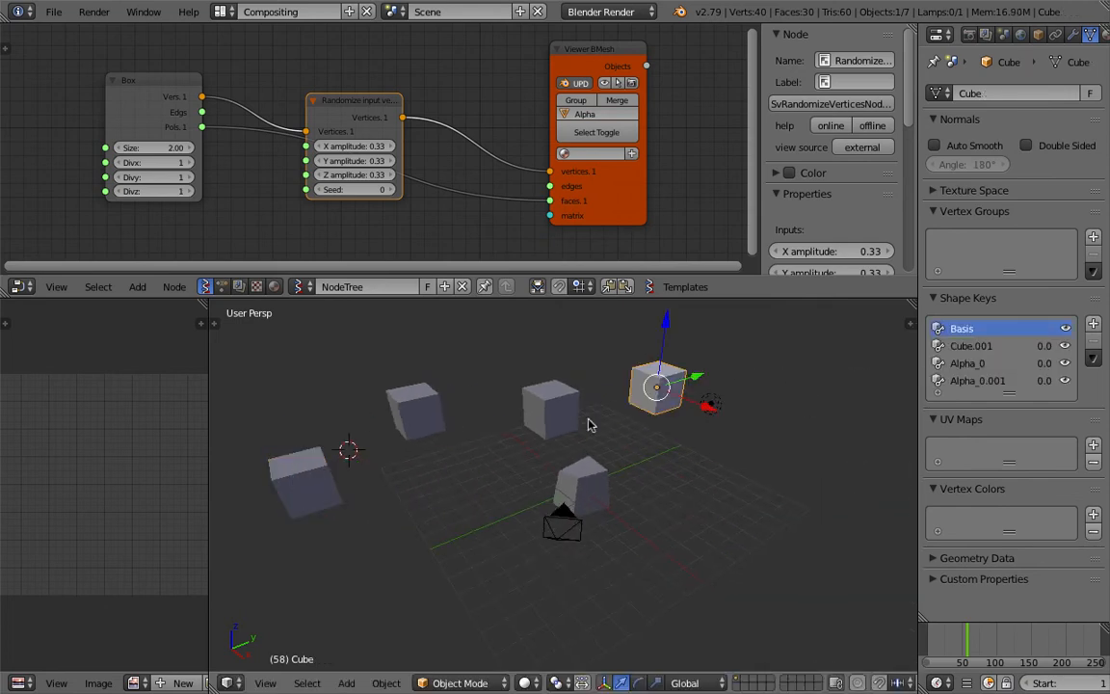
# - Add another cube, scale it up and move it over the cubes at the far end of the row
pyautogui.rightClick(298, 471)
pyautogui.hotkey('shift', 'a')
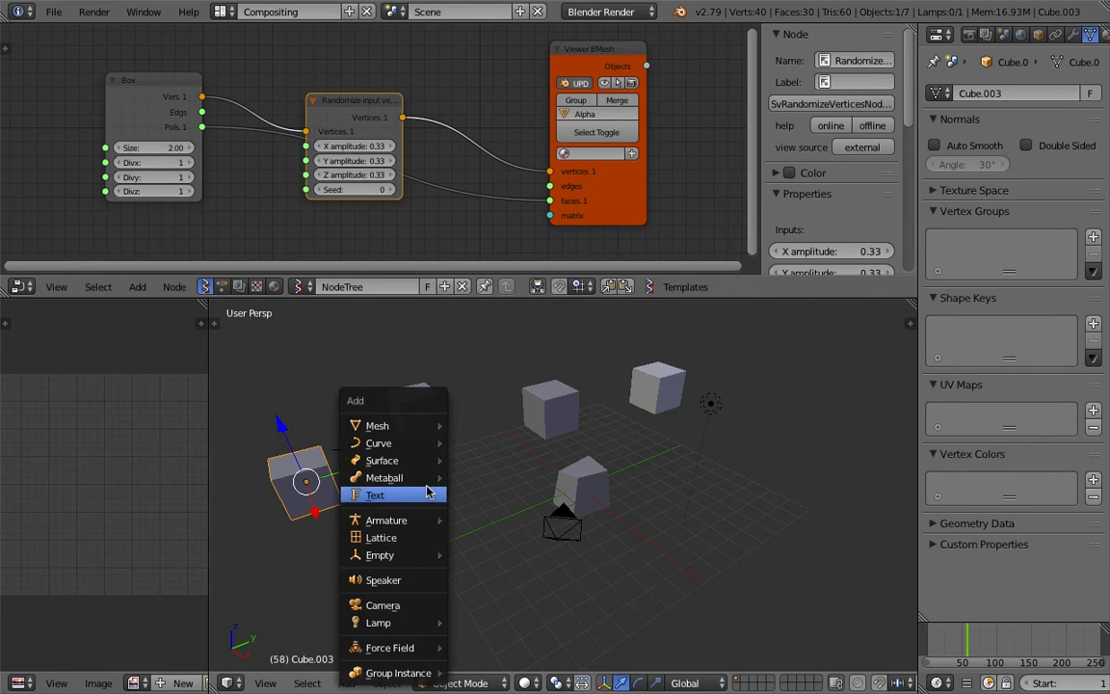
pyautogui.moveTo(414, 425)
pyautogui.press('g')
pyautogui.click(451, 489)
pyautogui.press('s')
pyautogui.click(441, 504)
pyautogui.press('g')
pyautogui.click(388, 406)
# - Delete the enlarged cube and the Cube.002 object behind it
pyautogui.scroll(-2, 308, 415)
pyautogui.press('a')
pyautogui.rightClick(376, 418)
pyautogui.press('x')
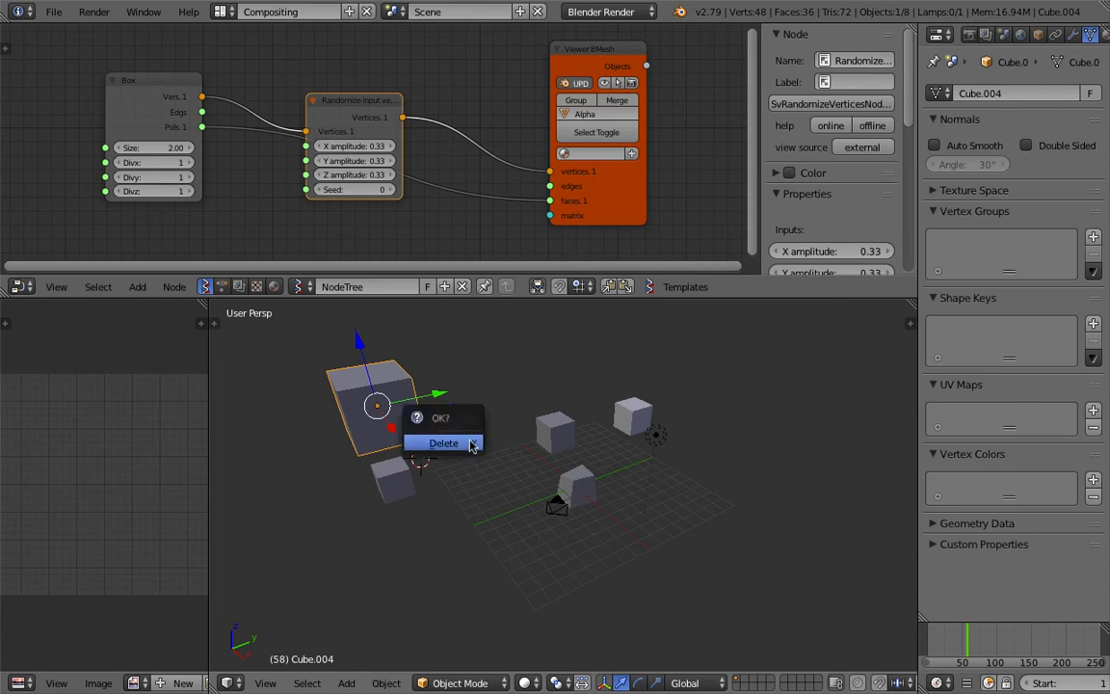
pyautogui.click(441, 429)
# - Move Cube.001 and Cube.003 closer together, beside the generated box
pyautogui.rightClick(554, 430)
pyautogui.press('g')
pyautogui.click(453, 422)
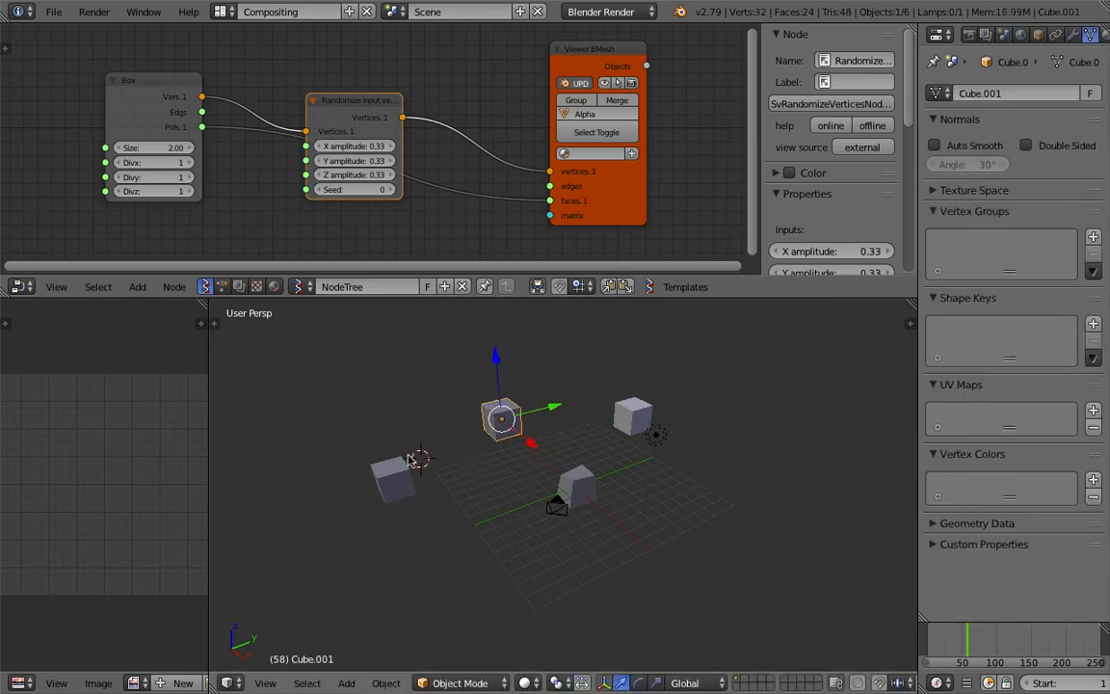
pyautogui.rightClick(410, 465)
pyautogui.press('g')
pyautogui.click(531, 461)
# - Select the generated box, Cube.003, Cube.001 and the original cube together, with the original cube active
pyautogui.scroll(2, 545, 460)
pyautogui.moveTo(610, 470); pyautogui.dragTo(577, 478, button='middle')
pyautogui.rightClick(578, 479)
pyautogui.keyDown('shift'); pyautogui.rightClick(477, 457); pyautogui.keyUp('shift')
pyautogui.keyDown('shift'); pyautogui.rightClick(485, 396); pyautogui.keyUp('shift')
pyautogui.keyDown('shift'); pyautogui.rightClick(691, 391); pyautogui.keyUp('shift')
# - Add an Objects in mk3 node below the existing nodes and load the four selected objects into it
pyautogui.scroll(-3, 445, 216)
pyautogui.moveTo(443, 216); pyautogui.dragTo(417, 149, button='middle')
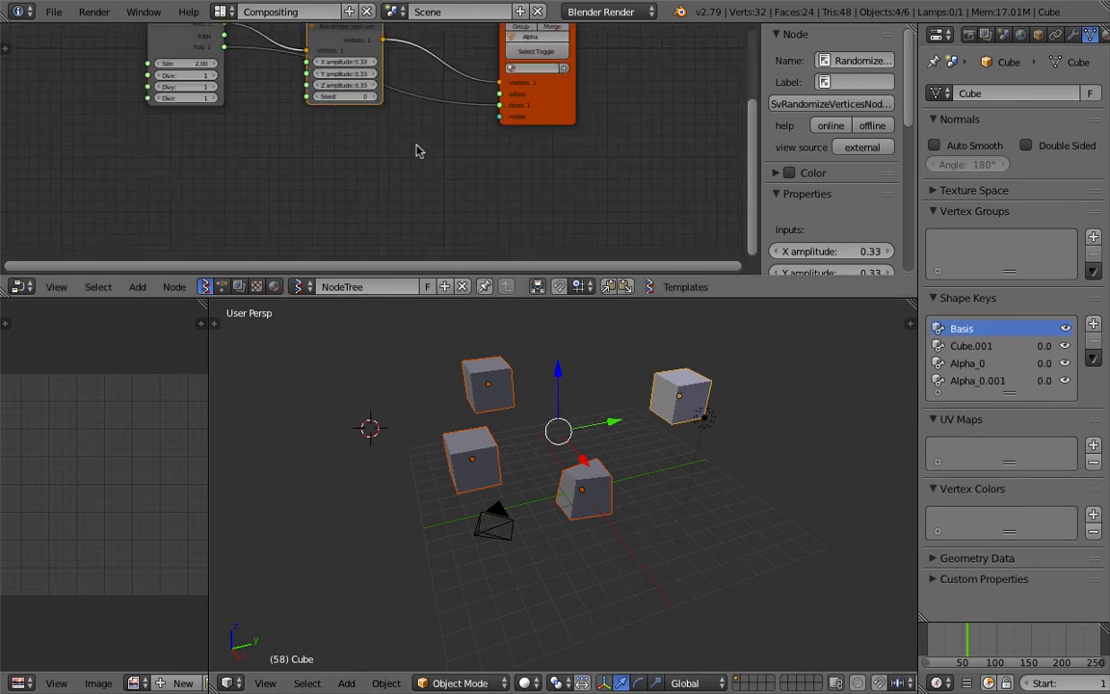
pyautogui.hotkey('alt', 'space')
pyautogui.write('objects in')
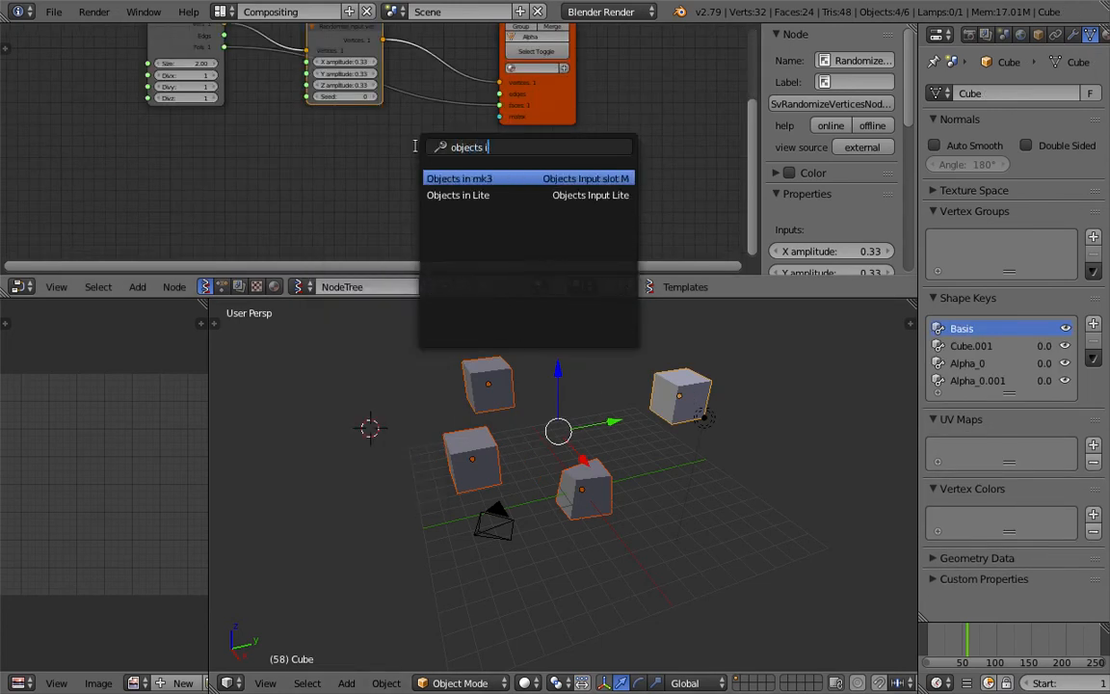
pyautogui.press('Return')
pyautogui.click(362, 174)
pyautogui.scroll(2, 363, 174)
pyautogui.click(360, 207)
pyautogui.moveTo(486, 199); pyautogui.dragTo(472, 162, button='middle')
pyautogui.moveTo(343, 111); pyautogui.dragTo(265, 118)
# - Add a Viewer Index node beside the Objects in mk3 node
pyautogui.hotkey('alt', 'space')
pyautogui.write('v')
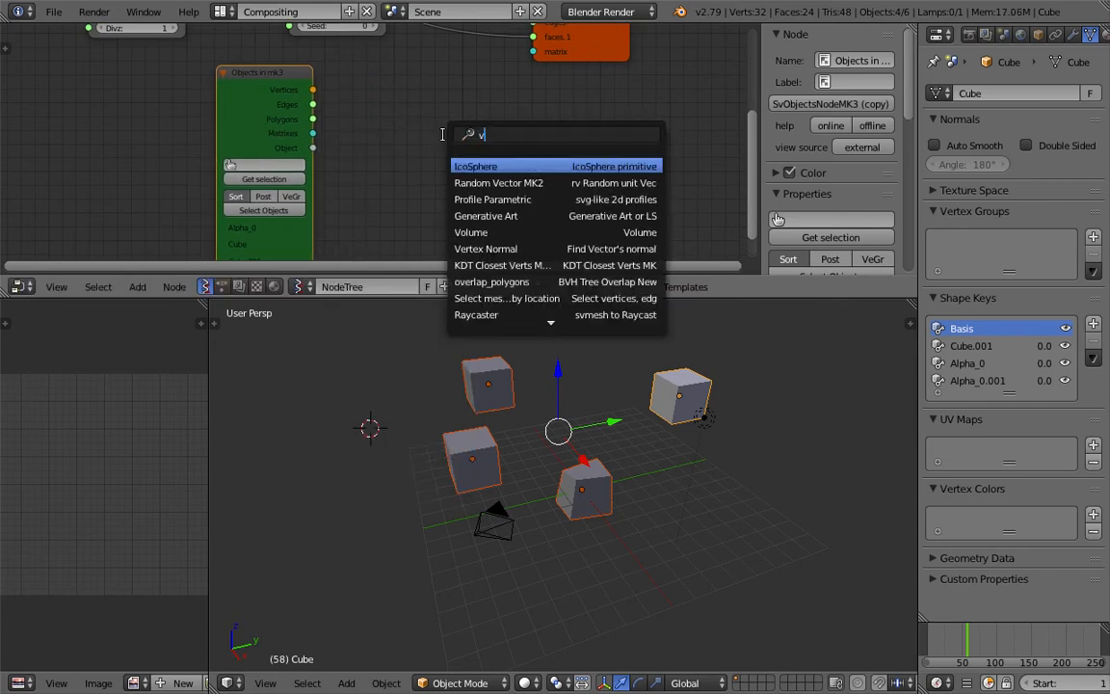
pyautogui.write('iewr')
pyautogui.press('BackSpace')
pyautogui.write('er i')
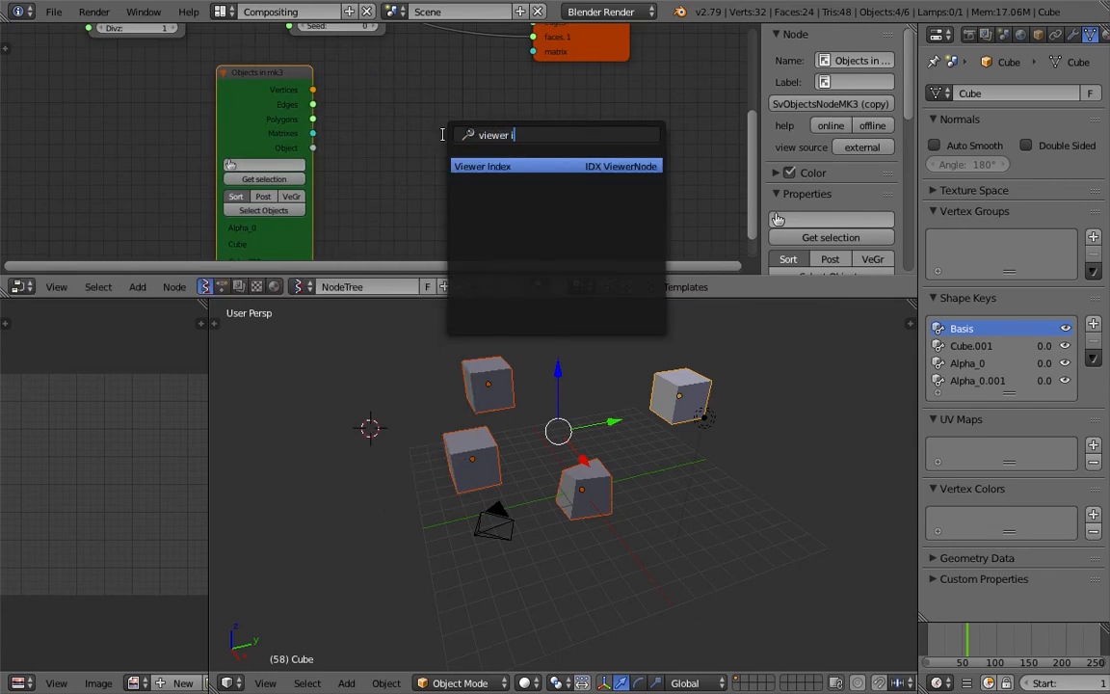
pyautogui.press('Return')
pyautogui.click(499, 110)
# - Connect the Objects in node's Vertices and Matrixes to the Viewer Index node, enable Background, and compare the cubes' vertex numbering
pyautogui.moveTo(313, 90); pyautogui.dragTo(494, 193)
pyautogui.click(553, 135)
pyautogui.moveTo(313, 132); pyautogui.dragTo(495, 236)
pyautogui.scroll(4, 782, 441)
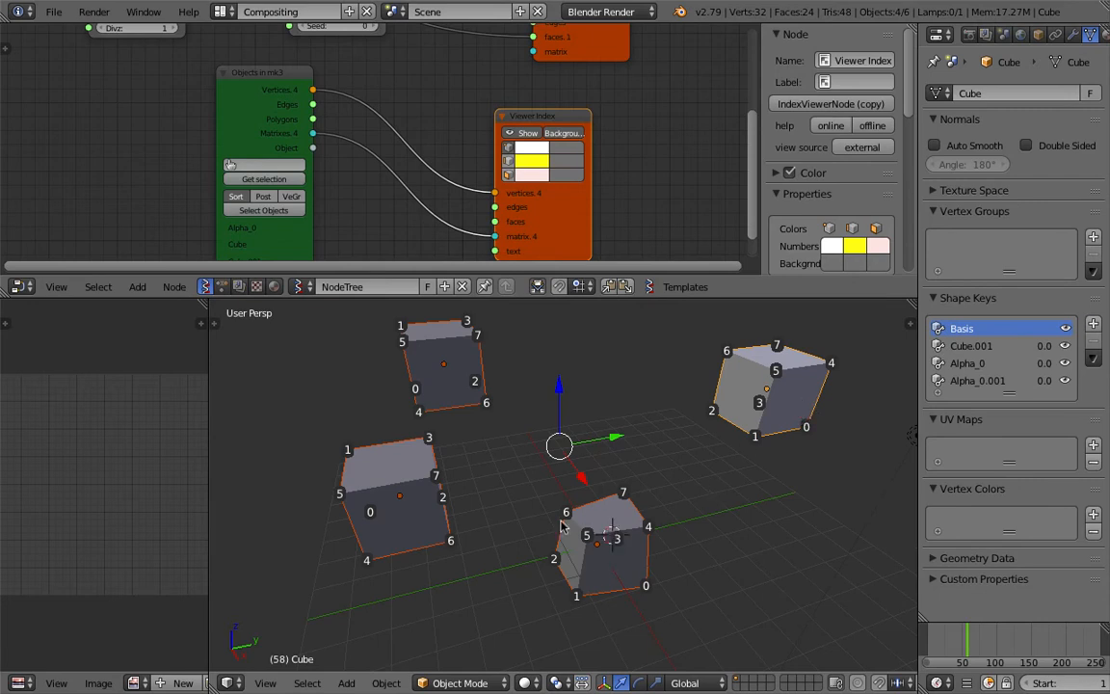
pyautogui.moveTo(600, 571); pyautogui.dragTo(642, 520, button='middle')
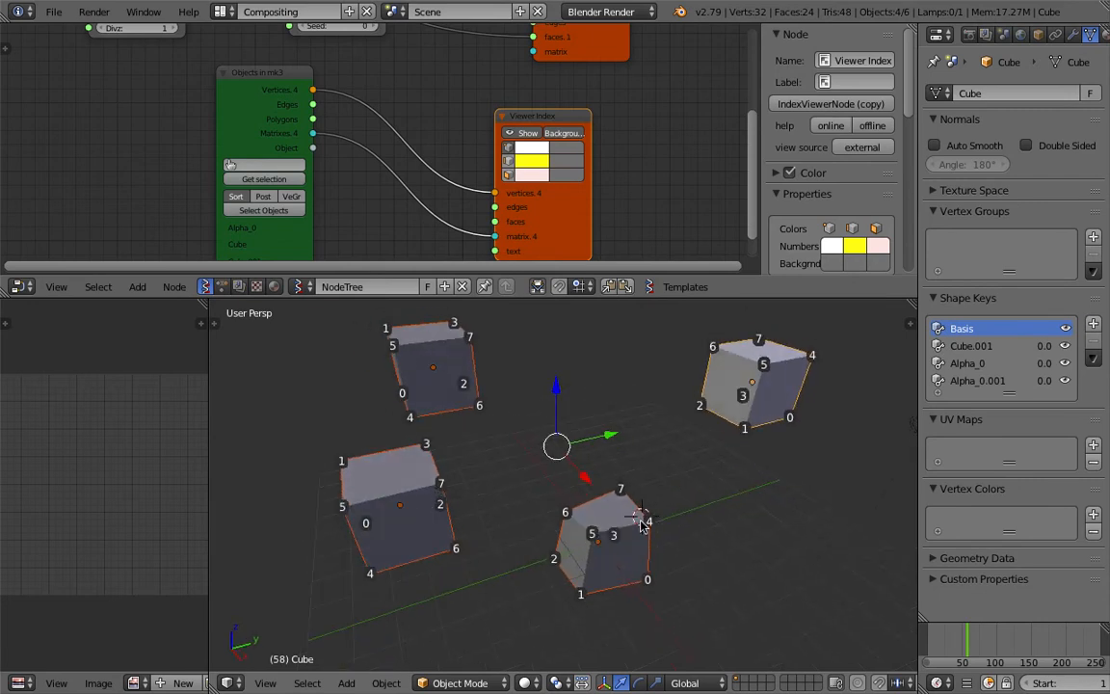
pyautogui.moveTo(473, 512); pyautogui.dragTo(458, 395, button='middle')
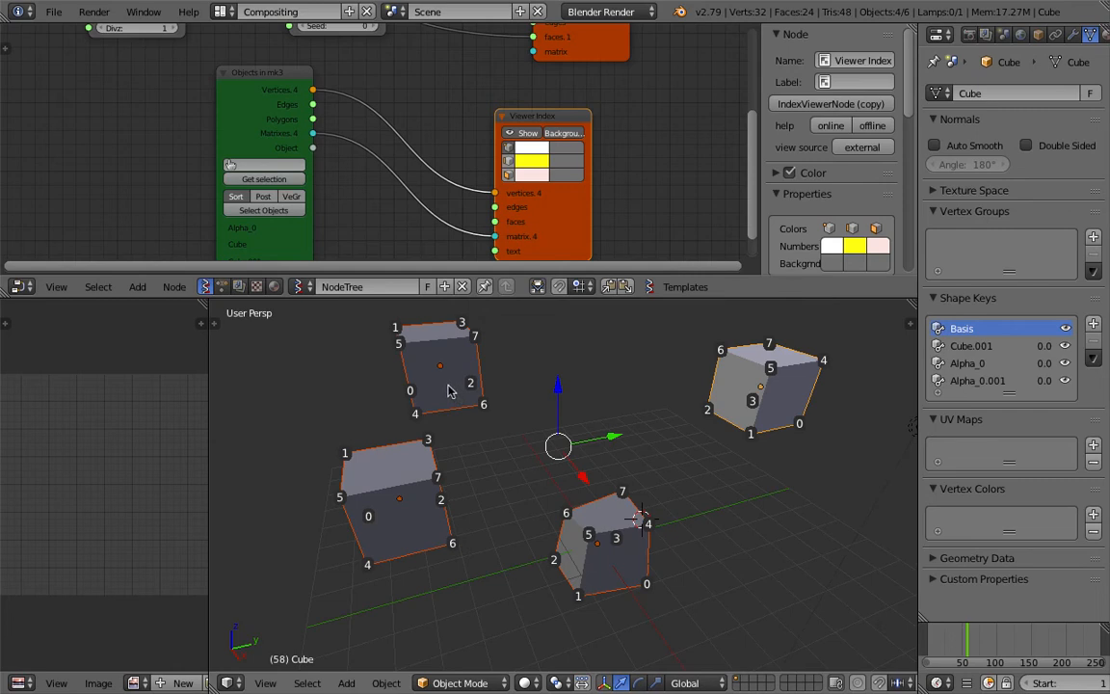
# - Move Cube.003 away from its displayed vertex numbers, to the outer side of the other cubes
pyautogui.rightClick(447, 391)
pyautogui.moveTo(407, 494); pyautogui.dragTo(450, 464, button='middle')
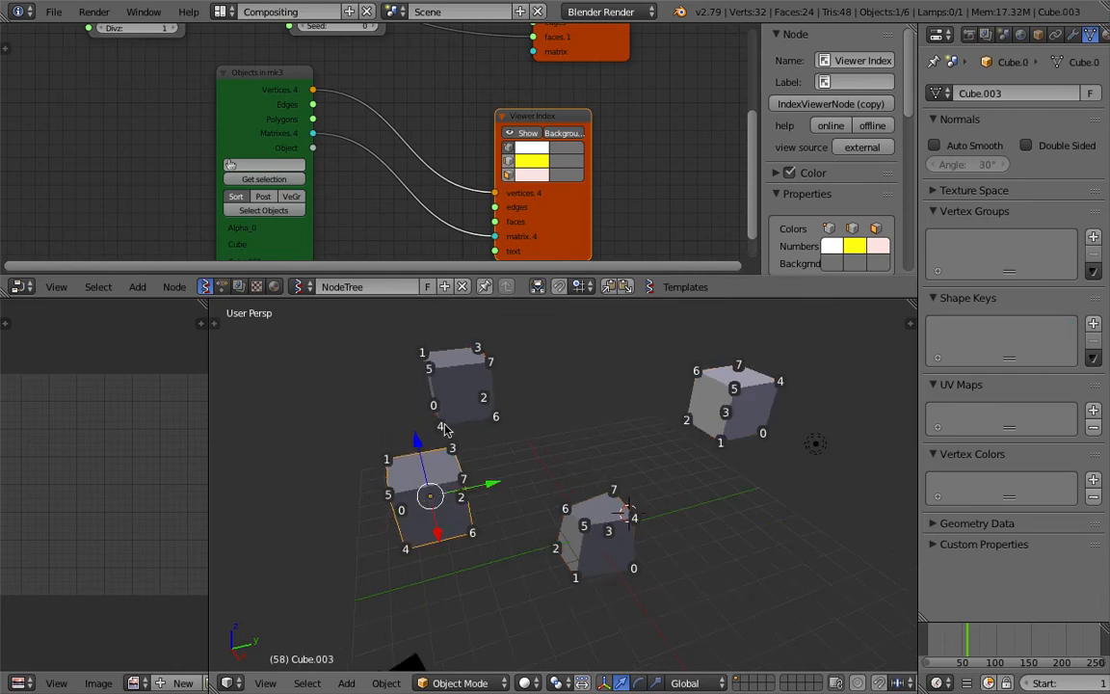
pyautogui.rightClick(449, 463)
pyautogui.press('g')
pyautogui.click(351, 415)
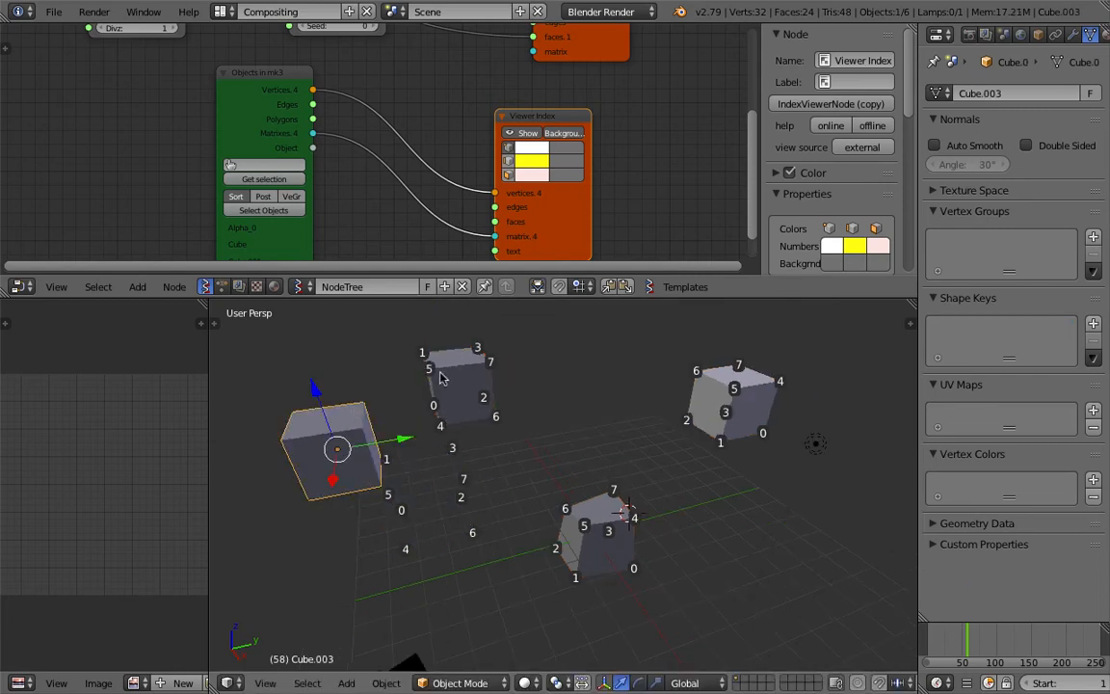
# - Select all objects in the 3D view and delete them
pyautogui.scroll(-2, 582, 472)
pyautogui.moveTo(627, 472); pyautogui.dragTo(582, 472, button='middle')
pyautogui.press('a')
pyautogui.press('a')
pyautogui.press('x')
pyautogui.click(558, 470)
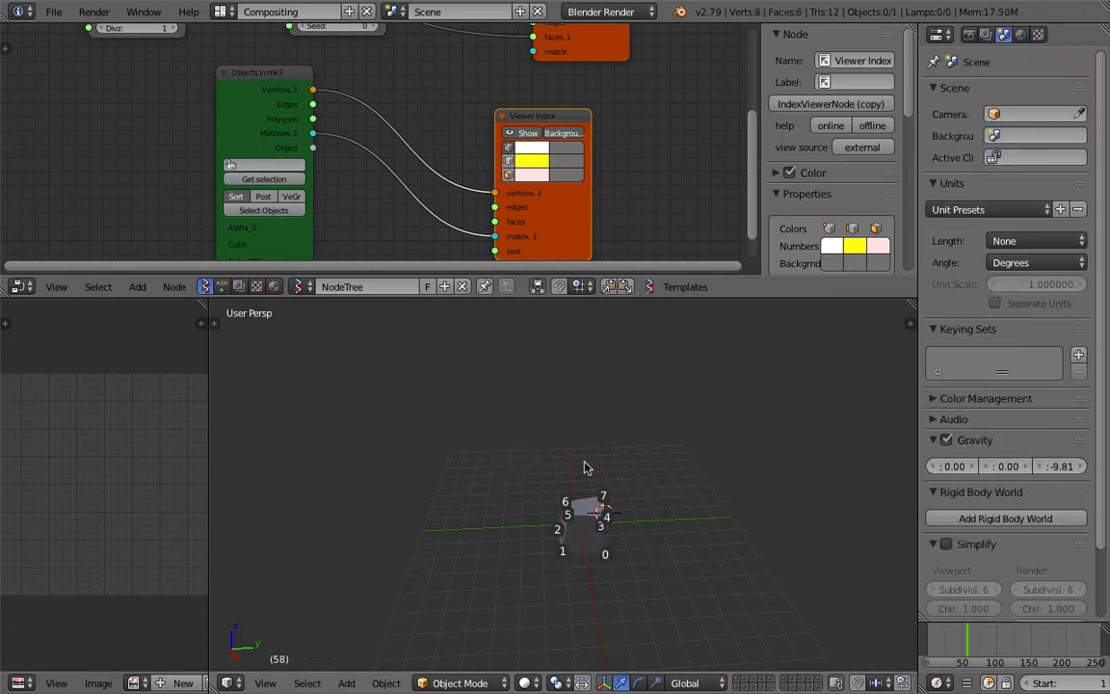
# - Start a new file by reloading the start-up file
pyautogui.click(53, 11)
pyautogui.click(63, 25)
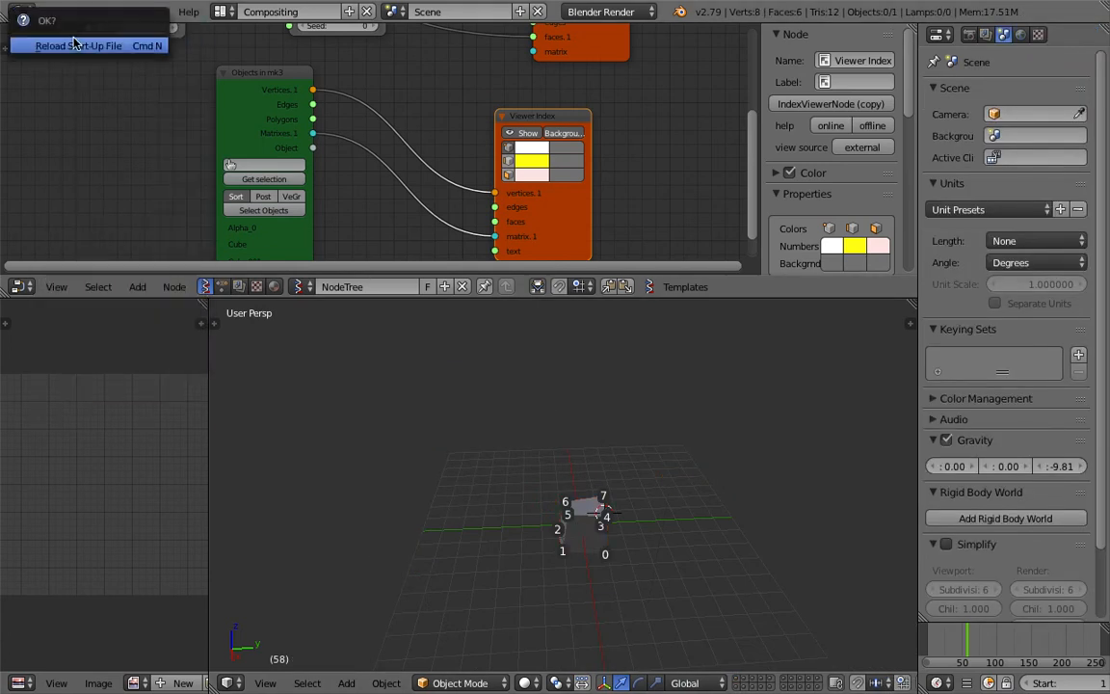
pyautogui.click(73, 42)
# - Try deleting all the default objects, and undo the deletion
pyautogui.press('a')
pyautogui.press('a')
pyautogui.press('x')
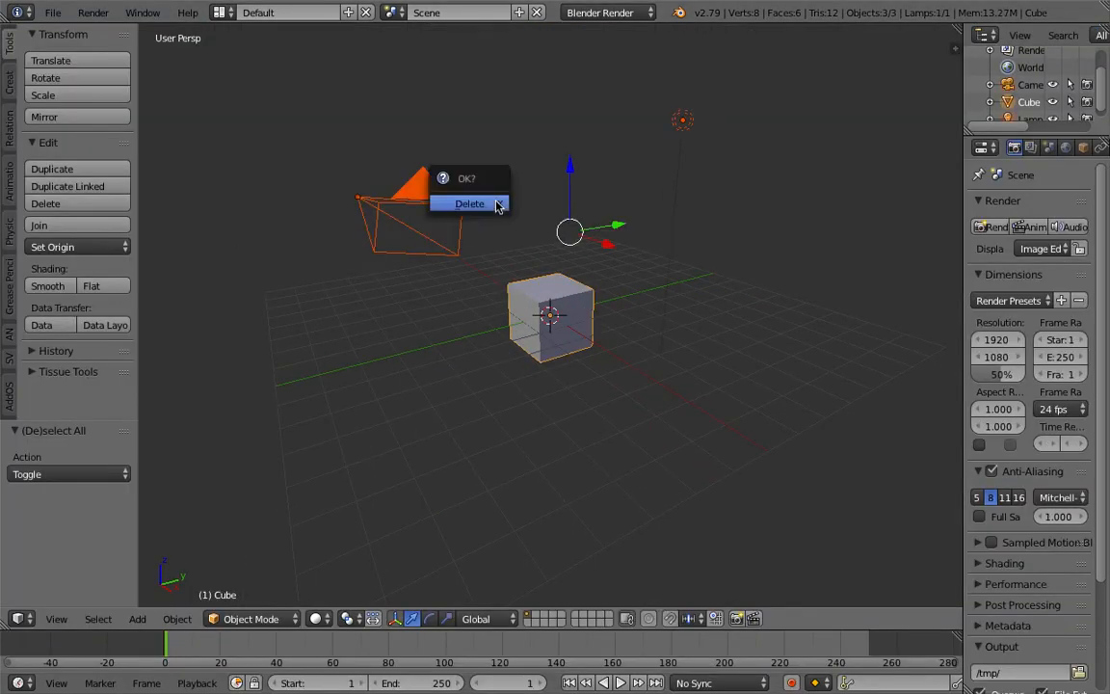
pyautogui.click(494, 203)
pyautogui.hotkey('shift', 'a')
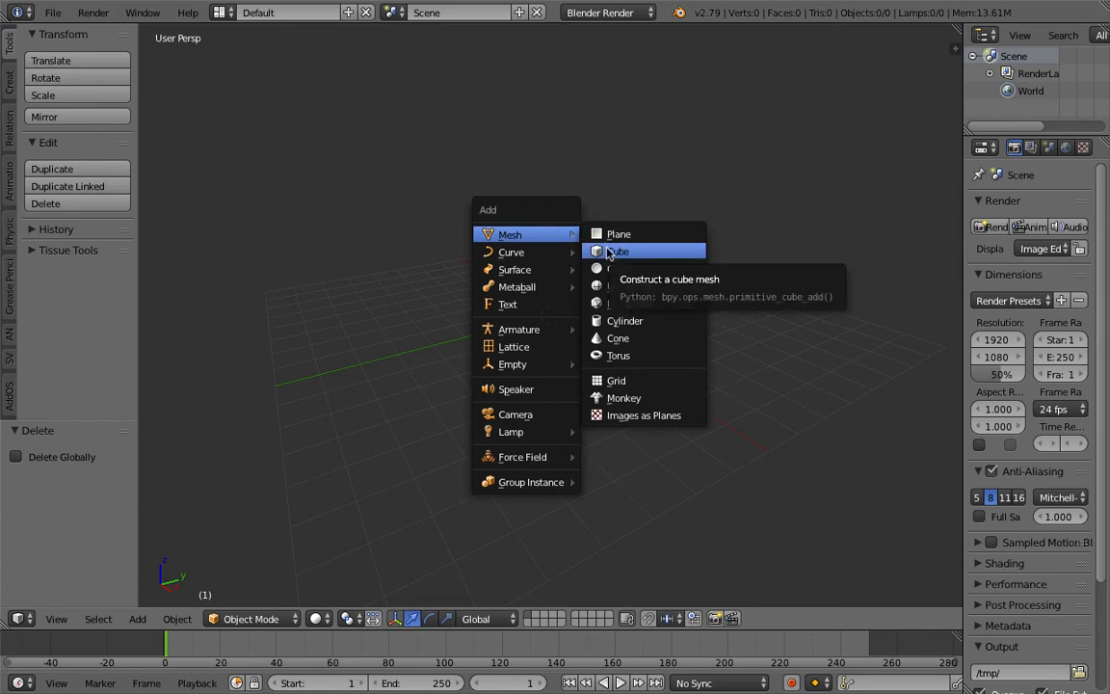
pyautogui.hotkey('ctrl', 'z')
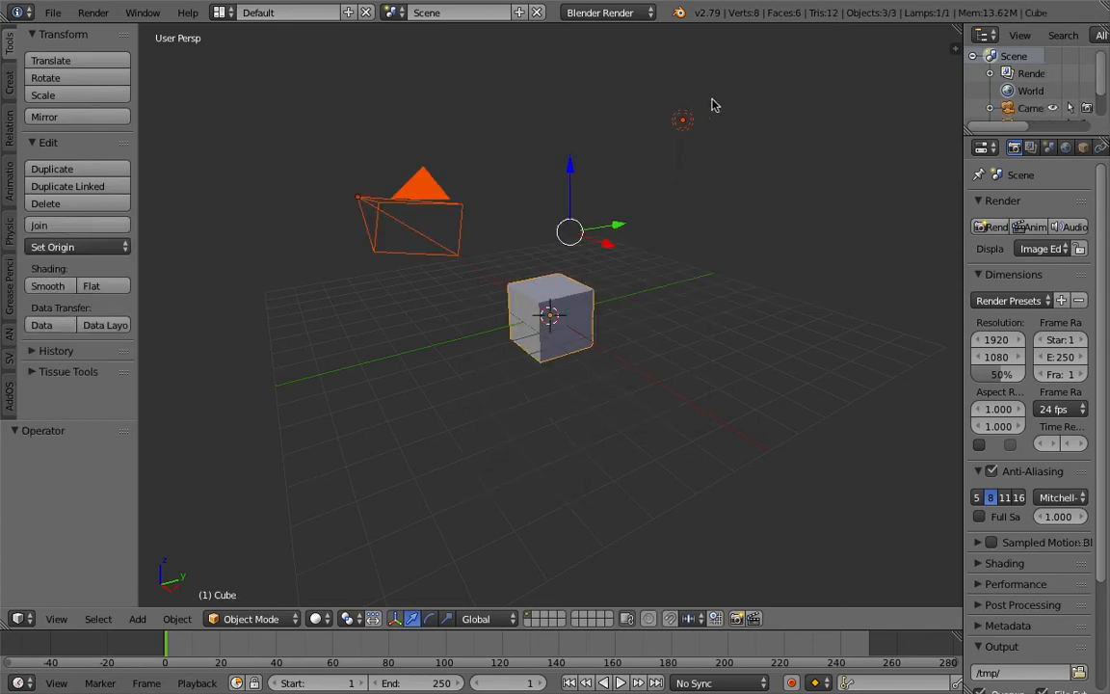
# - Delete the default camera and lamp, keeping only the cube in the scene
pyautogui.rightClick(471, 210)
pyautogui.keyDown('shift'); pyautogui.rightClick(683, 119); pyautogui.keyUp('shift')
pyautogui.press('x')
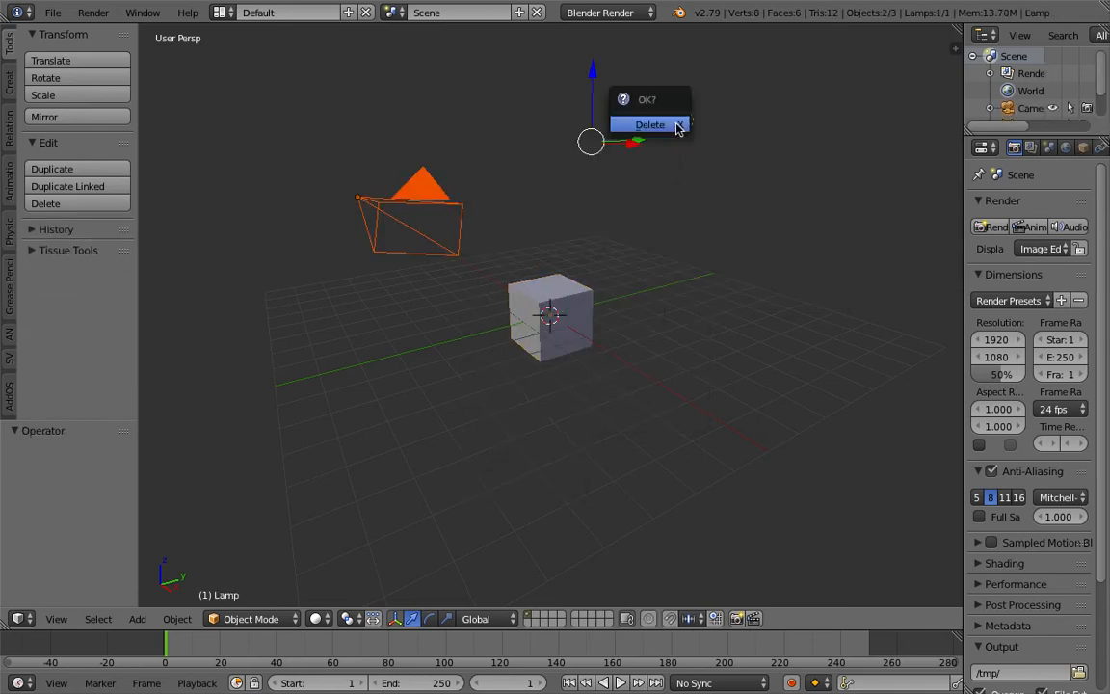
pyautogui.click(675, 124)
# - Duplicate the cube and place the copy beside the original along the Y axis
pyautogui.press('a')
pyautogui.scroll(3, 587, 292)
pyautogui.hotkey('shift', 'd')
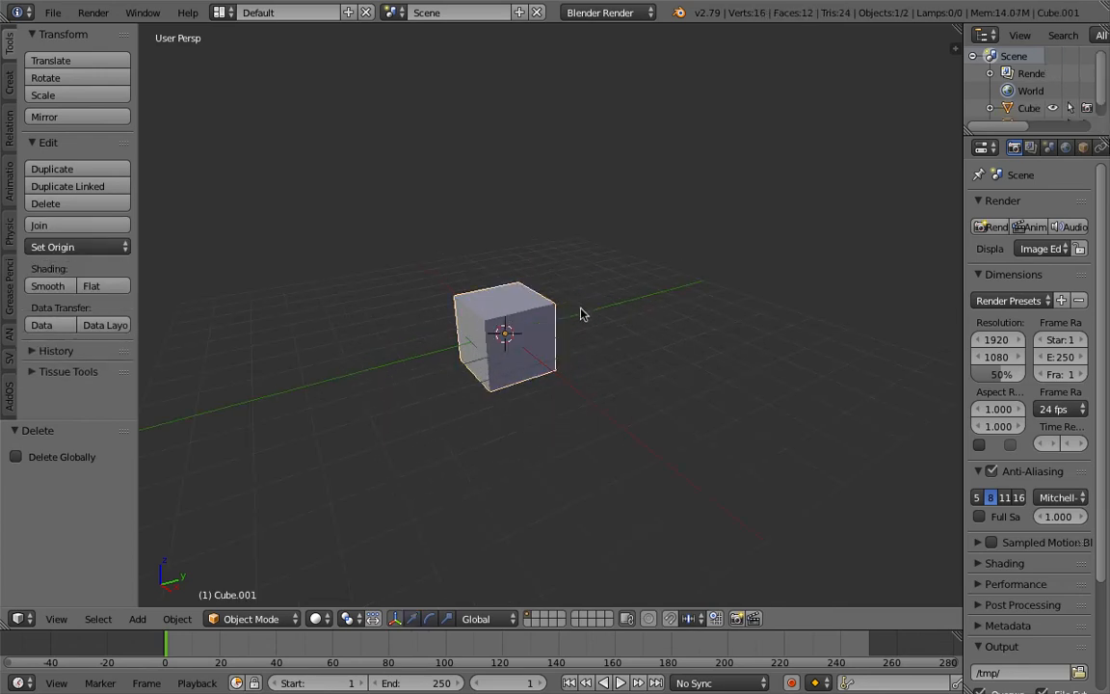
pyautogui.press('y')
pyautogui.click(629, 303)
# - Select the four upper vertices of the duplicate cube and raise them along Z to form a tall block
pyautogui.scroll(3, 609, 278)
pyautogui.moveTo(609, 278); pyautogui.dragTo(605, 287, button='middle')
pyautogui.press('Tab')
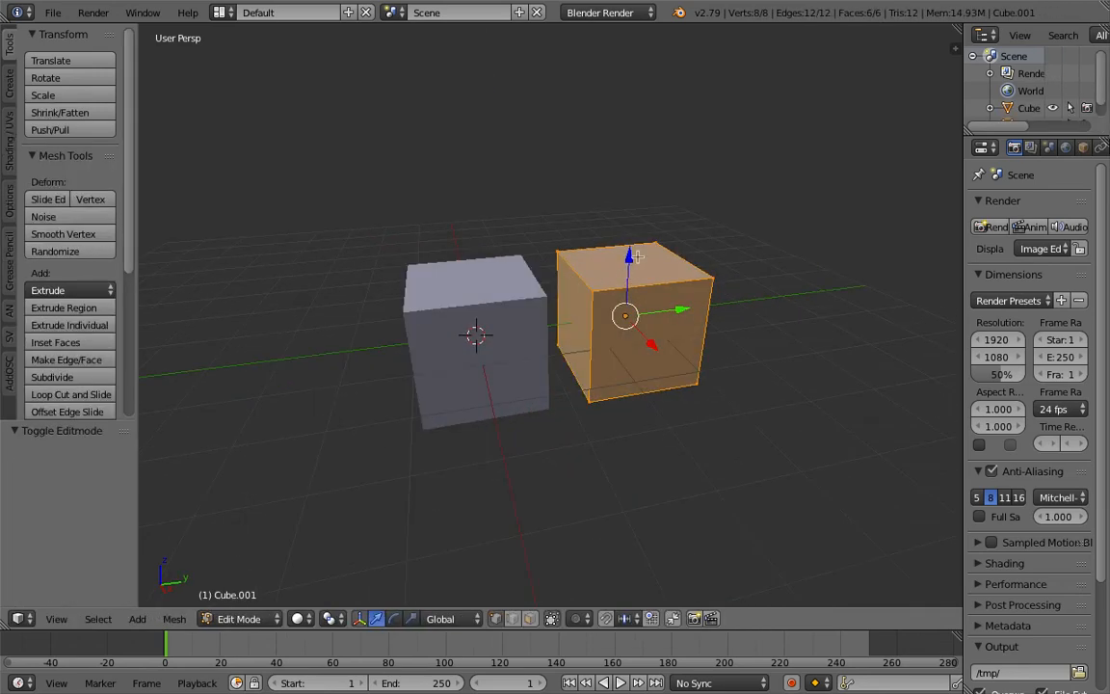
pyautogui.rightClick(653, 242)
pyautogui.keyDown('shift'); pyautogui.rightClick(564, 250); pyautogui.keyUp('shift')
pyautogui.keyDown('shift'); pyautogui.rightClick(591, 286); pyautogui.keyUp('shift')
pyautogui.keyDown('shift'); pyautogui.rightClick(711, 280); pyautogui.keyUp('shift')
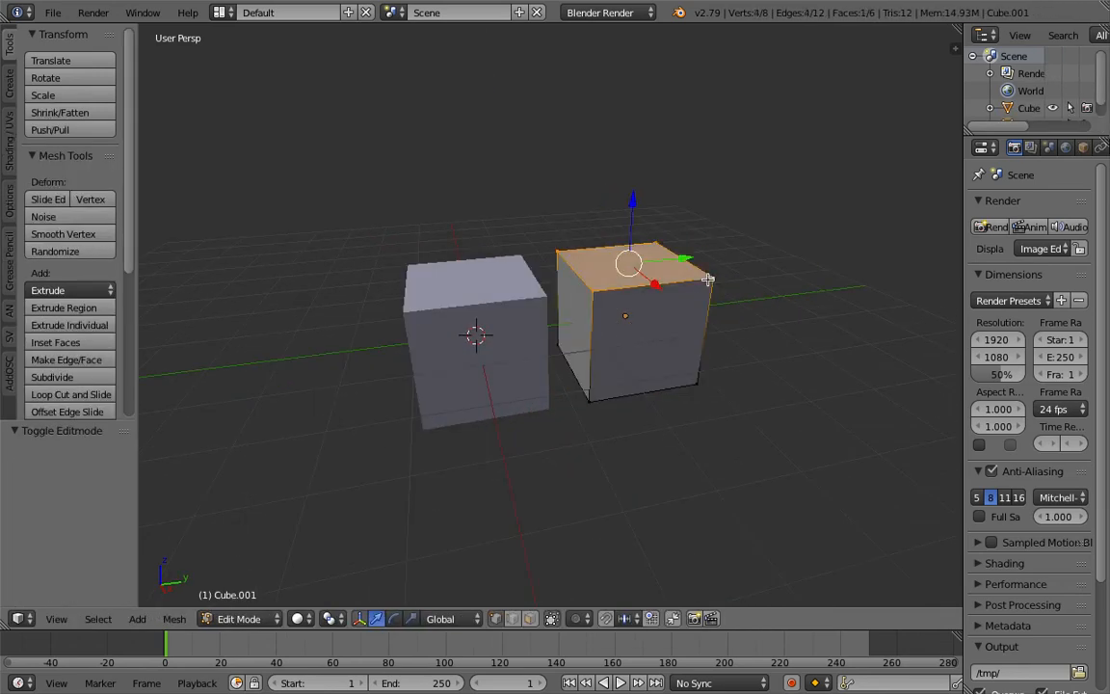
pyautogui.scroll(-4, 576, 291)
pyautogui.press('e')
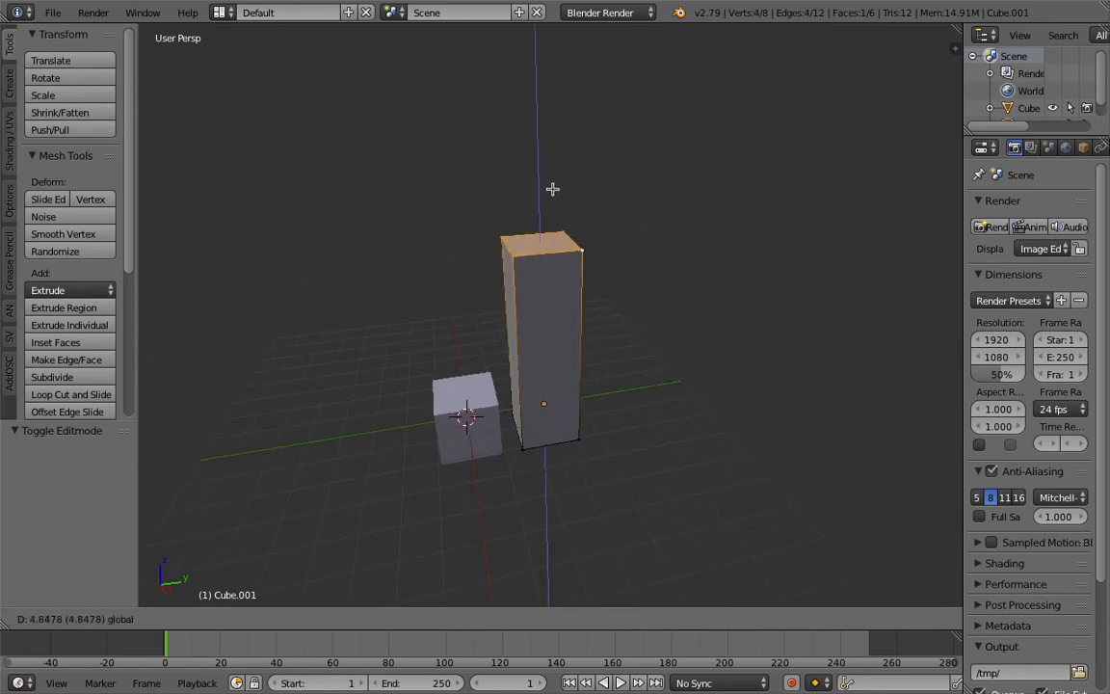
pyautogui.click(552, 207)
# - Scale the tall block's top face down to taper it, and return to Object Mode
pyautogui.press('s')
pyautogui.click(593, 268)
pyautogui.press('Tab')
# - Select the tapered block and the original cube, with the cube active, and run Join as Shapes
pyautogui.moveTo(592, 322)
pyautogui.mouseDown(button='middle')
pyautogui.moveTo(748, 290)
pyautogui.moveTo(588, 314)
pyautogui.mouseUp(button='middle')
pyautogui.rightClick(467, 408)
pyautogui.rightClick(526, 405)
pyautogui.rightClick(498, 406)
pyautogui.rightClick(553, 380)
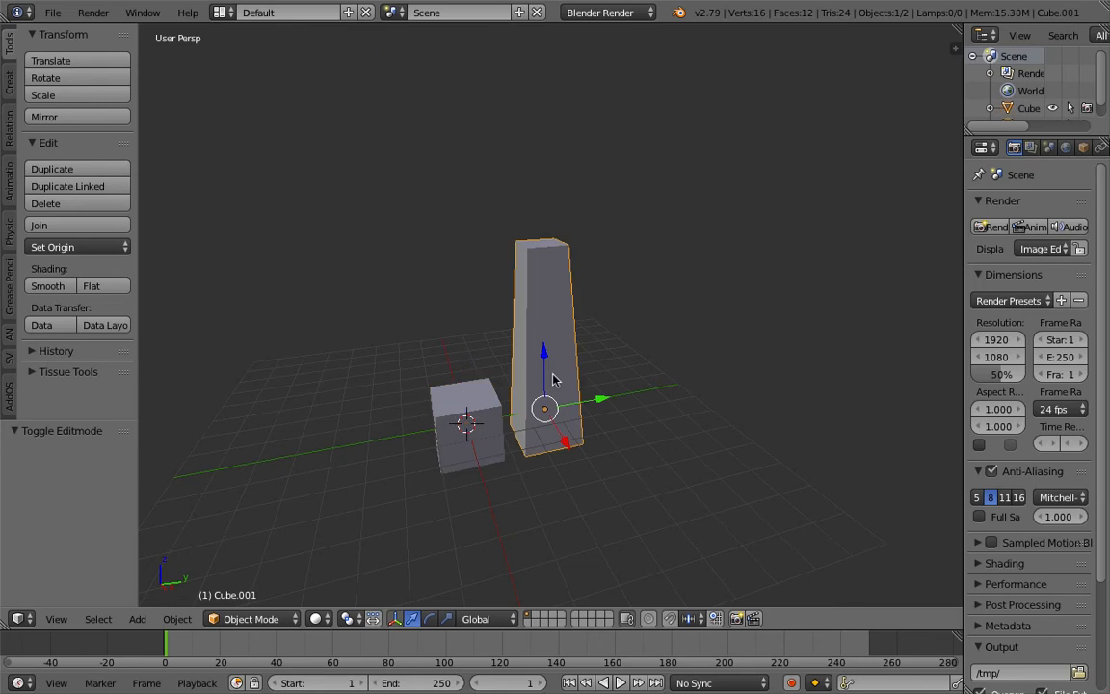
pyautogui.keyDown('shift'); pyautogui.rightClick(484, 403); pyautogui.keyUp('shift')
pyautogui.moveTo(646, 351); pyautogui.dragTo(620, 357, button='middle')
pyautogui.scroll(2, 620, 357)
pyautogui.keyDown('shift'); pyautogui.moveTo(620, 358); pyautogui.dragTo(651, 327, button='middle'); pyautogui.keyUp('shift')
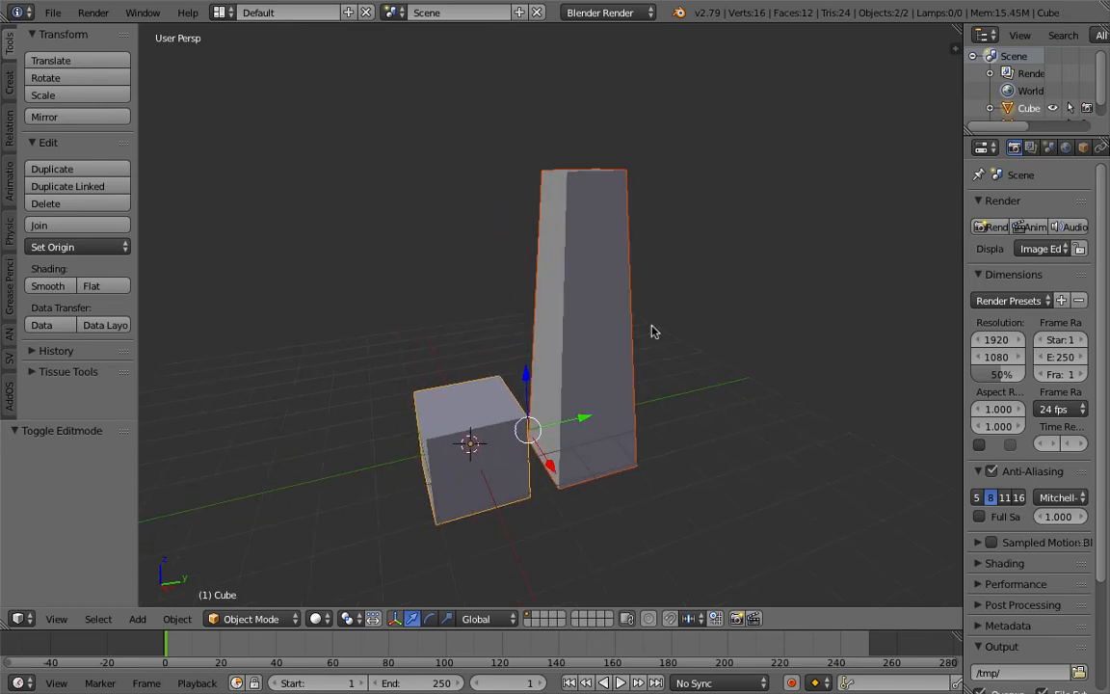
pyautogui.press('space')
pyautogui.write('joi')
pyautogui.press('Down')
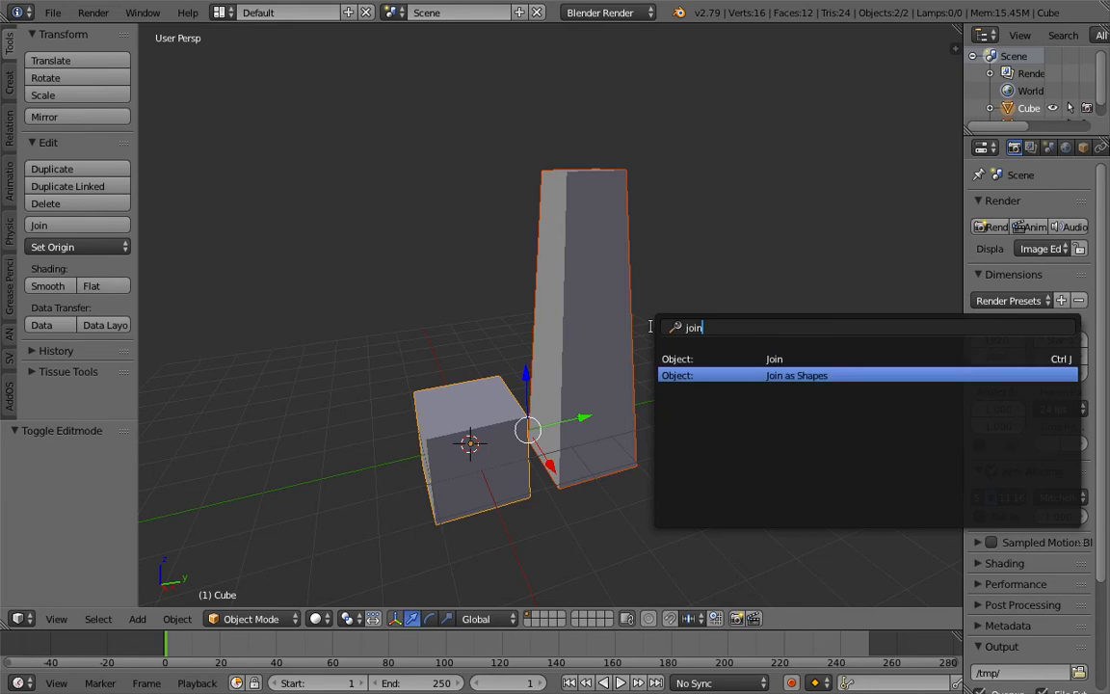
pyautogui.press('Return')
# - Show the original cube's mesh data and raise the value of its joined shape key to 1
pyautogui.rightClick(502, 407)
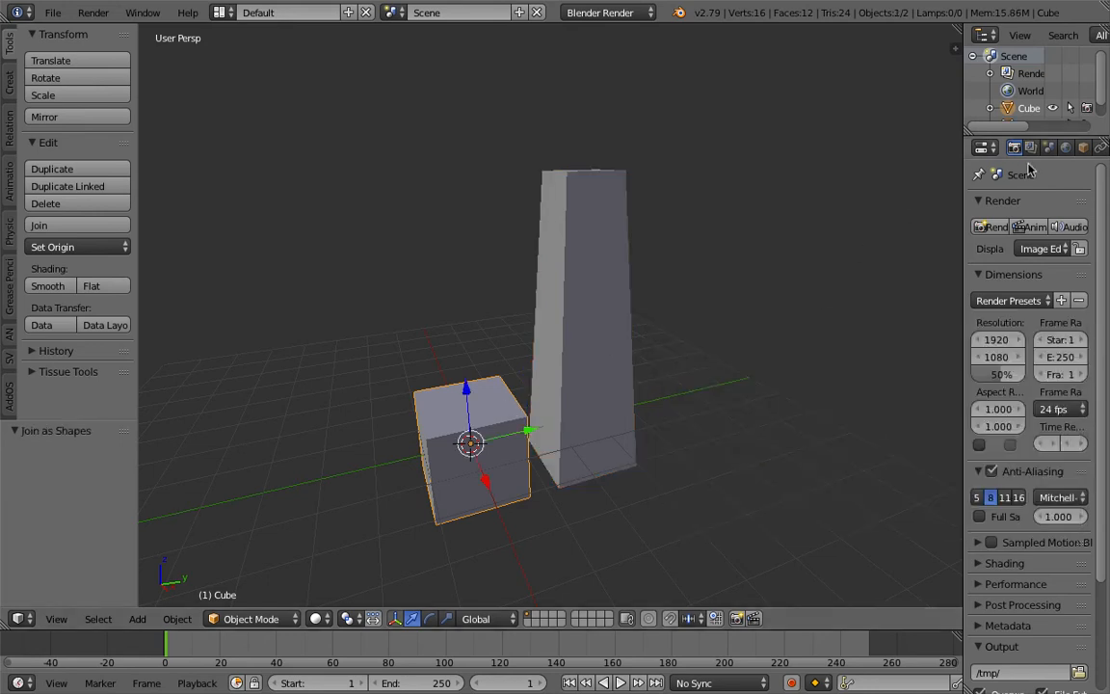
pyautogui.scroll(-2, 1026, 289)
pyautogui.scroll(-2, 1080, 149)
pyautogui.click(1066, 146)
pyautogui.click(1083, 146)
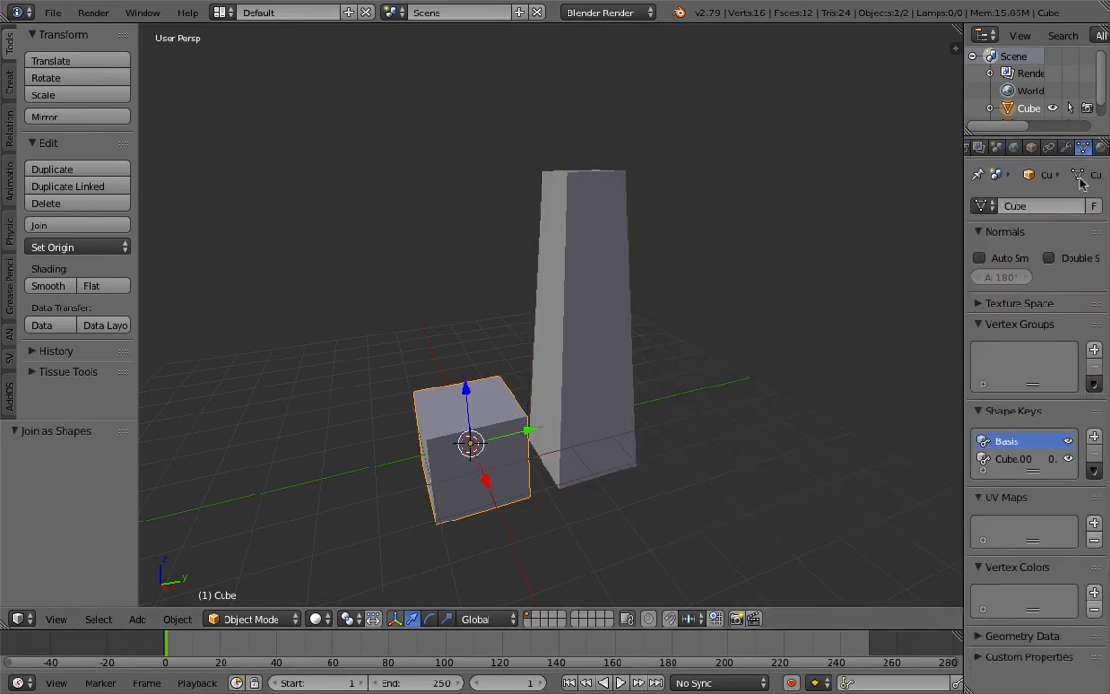
pyautogui.moveTo(1054, 459); pyautogui.dragTo(1089, 459)
# - Delete the separate tapered block and select the remaining cube
pyautogui.scroll(-1, 570, 317)
pyautogui.rightClick(574, 332)
pyautogui.press('x')
pyautogui.click(575, 339)
pyautogui.rightClick(450, 345)
pyautogui.moveTo(450, 345)
pyautogui.mouseDown(button='middle')
pyautogui.moveTo(528, 344)
pyautogui.moveTo(455, 323)
pyautogui.mouseUp(button='middle')
pyautogui.scroll(-2, 424, 344)
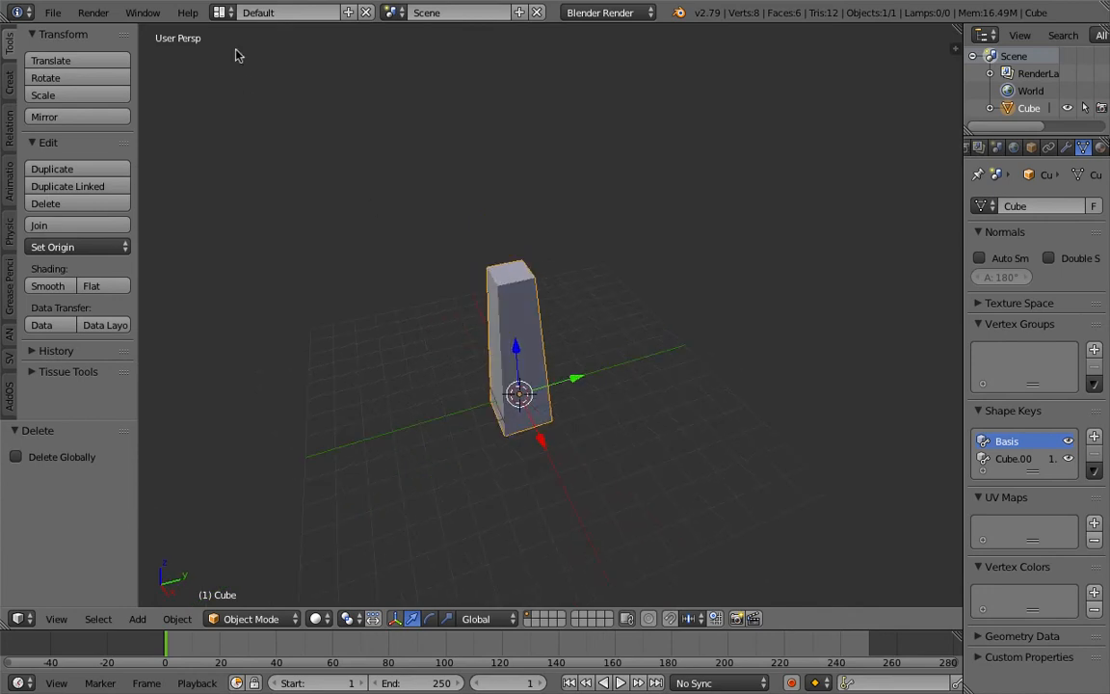
# - Switch to the Compositing layout with the node editor set to Animation Nodes, and expand the 3D view over the image editor
pyautogui.click(220, 12)
pyautogui.click(232, 69)
pyautogui.click(221, 405)
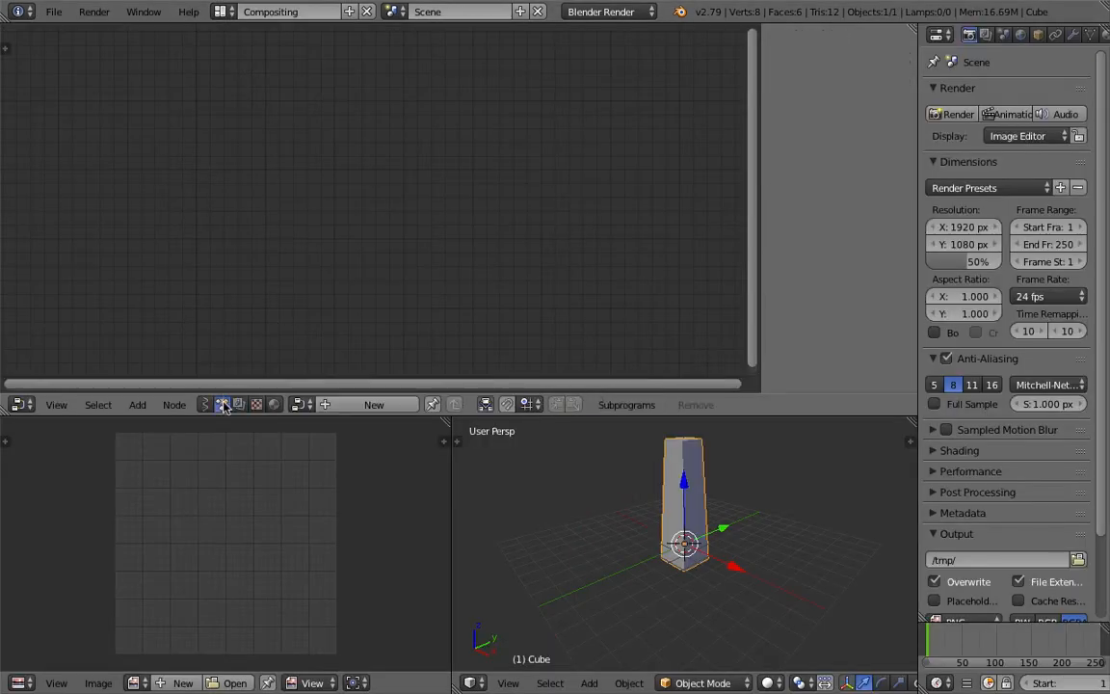
pyautogui.moveTo(457, 439); pyautogui.dragTo(414, 437)
# - Move the cube away from the centre of the grid to its outer side
pyautogui.scroll(-2, 390, 446)
pyautogui.press('g')
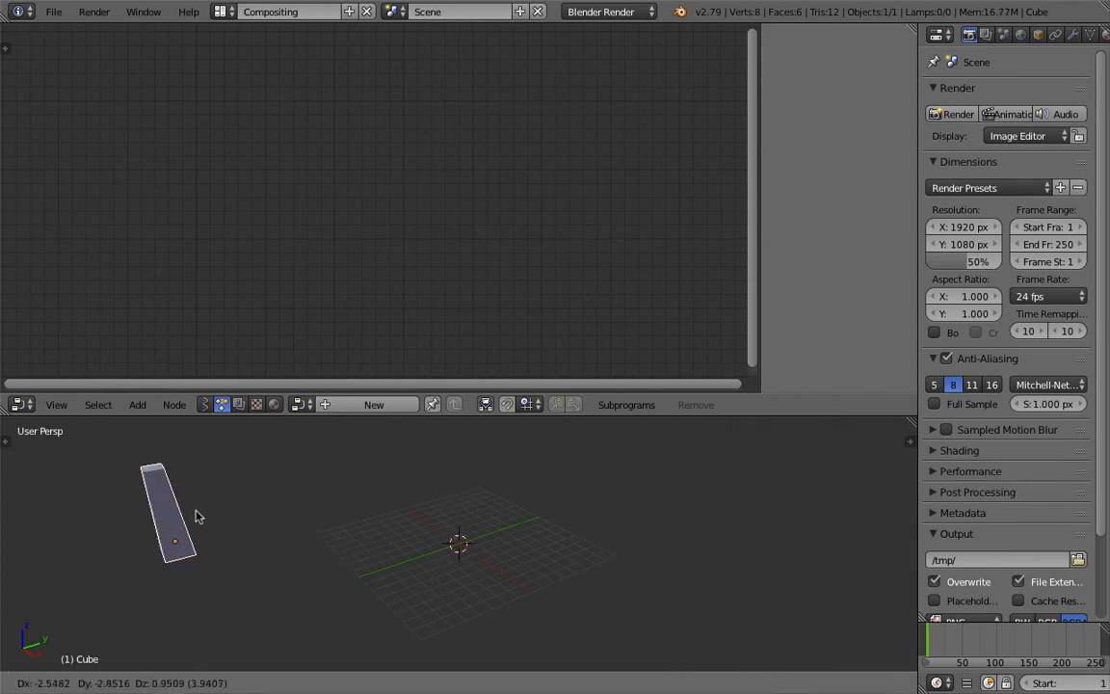
pyautogui.click(179, 517)
# - Create a new Animation Nodes tree and add an Object Instancer node
pyautogui.click(373, 404)
pyautogui.hotkey('shift', 'a')
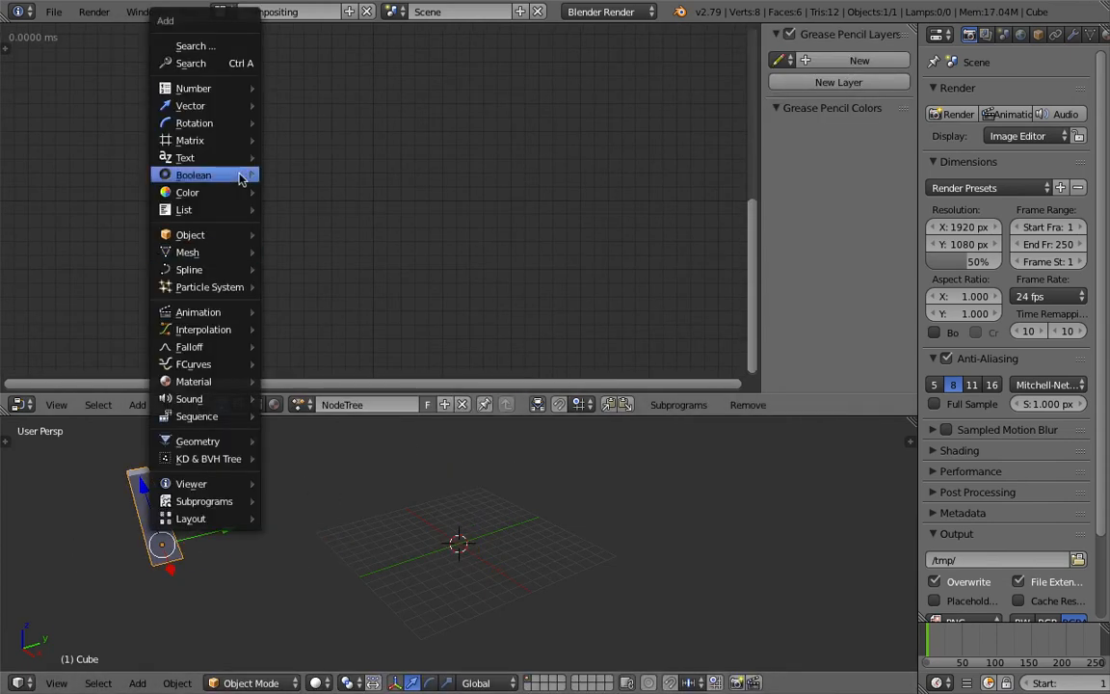
pyautogui.click(236, 64)
pyautogui.write('inst')
pyautogui.press('Return')
pyautogui.click(302, 100)
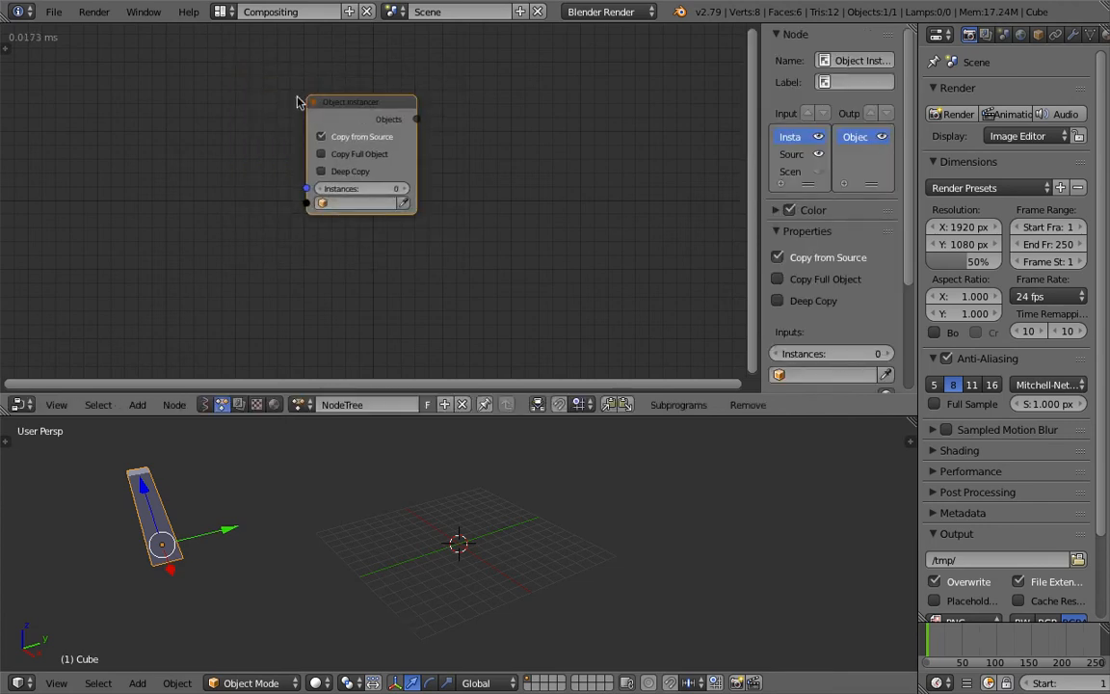
# - Save the Blender file in the stopstaringhead folder under a name starting with shapekeys_play
pyautogui.hotkey('ctrl', 's')
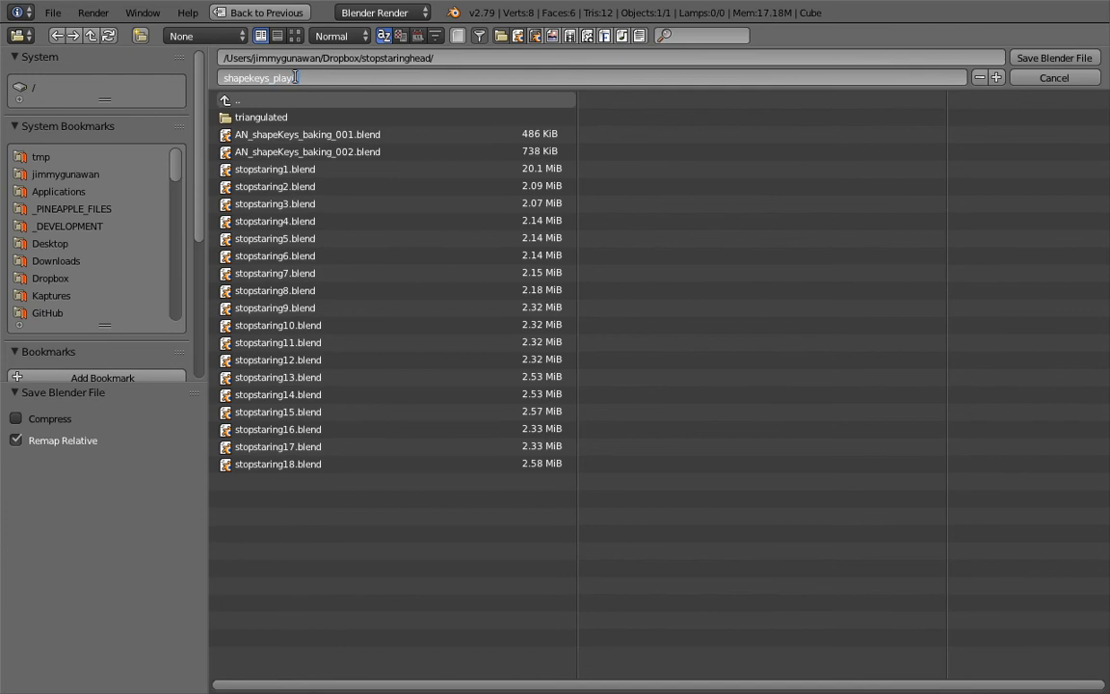
pyautogui.press('Return')
pyautogui.click(1020, 56)
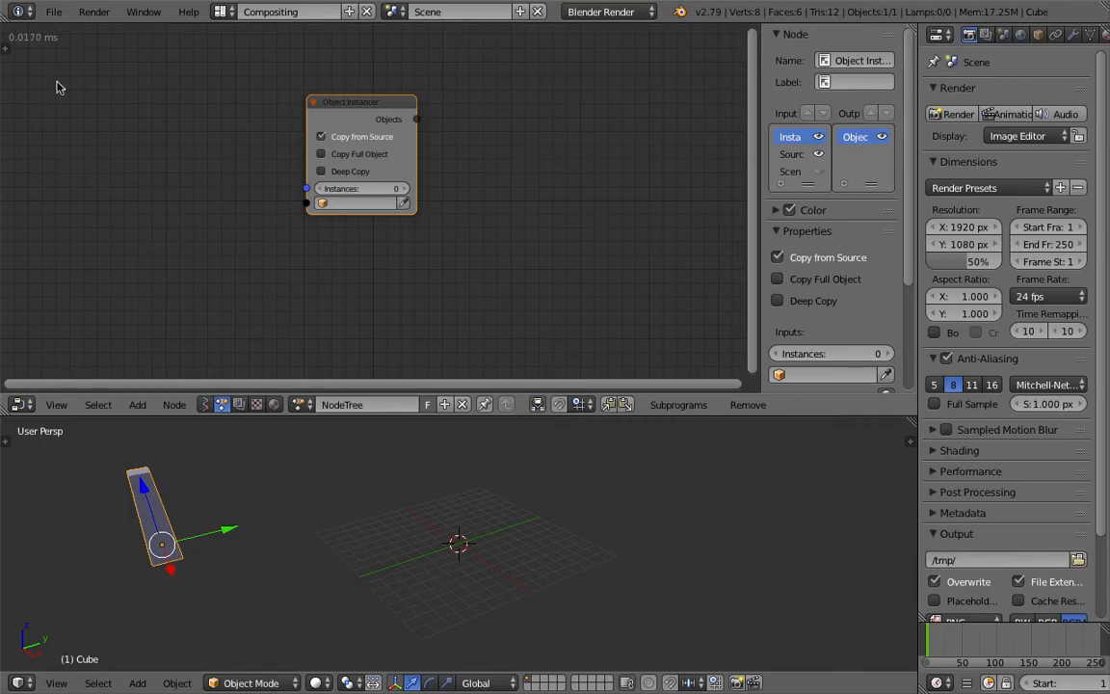
# - Set the node tree's Auto Execution to Tree Changed, Frame Changed and Property Changed, with Always disabled
pyautogui.click(4, 48)
pyautogui.click(12, 121)
pyautogui.click(53, 63)
pyautogui.moveTo(58, 82); pyautogui.dragTo(59, 121)
# - Assign the selected Cube as the Object Instancer's source and move the node aside to make room before it
pyautogui.scroll(2, 332, 172)
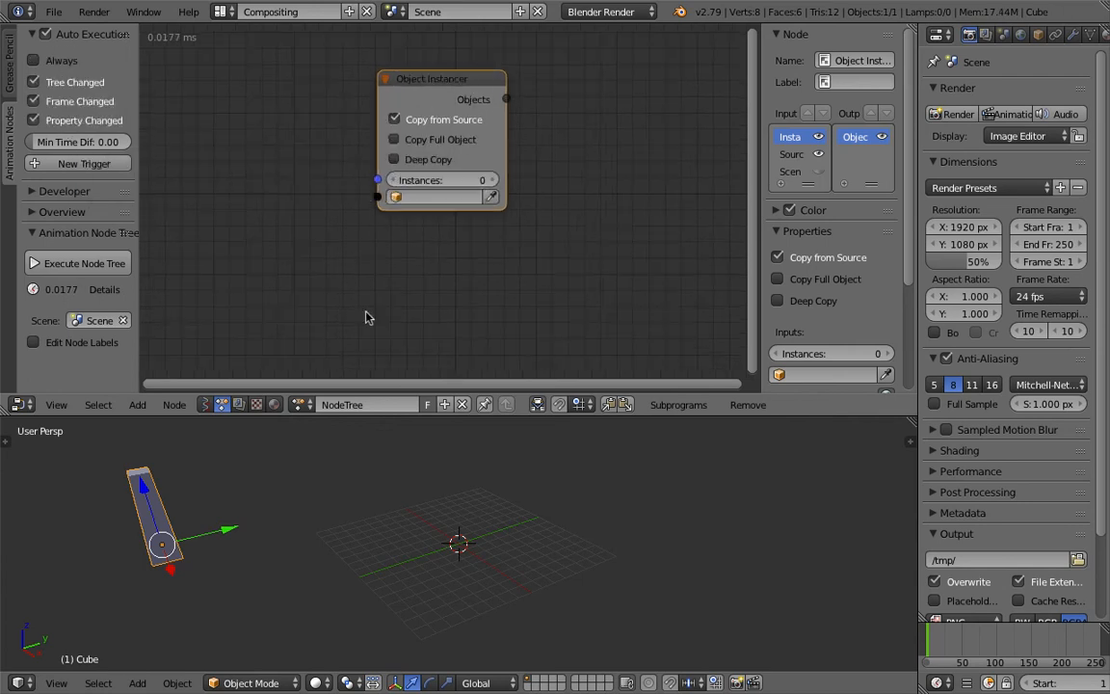
pyautogui.click(491, 197)
pyautogui.press('g')
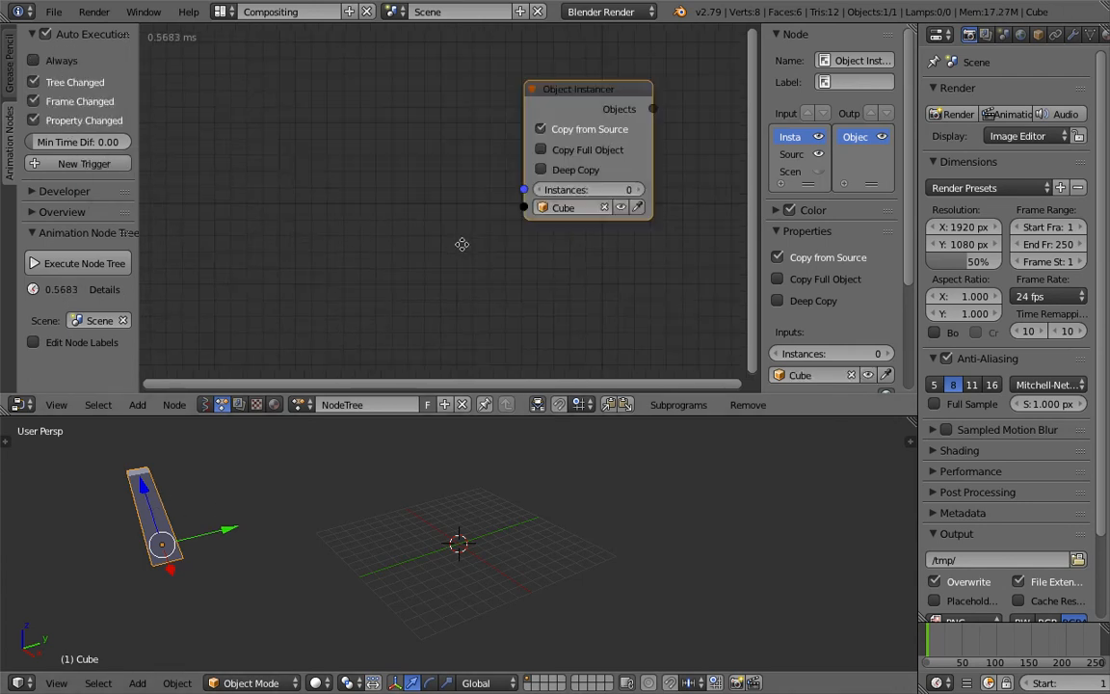
pyautogui.click(478, 246)
# - Add a Distribute Matrices node in front of the Object Instancer node
pyautogui.hotkey('shift', 'a')
pyautogui.click(389, 189)
pyautogui.write('matrti')
pyautogui.press('BackSpace')
pyautogui.press('BackSpace')
pyautogui.write('ix didistriv')
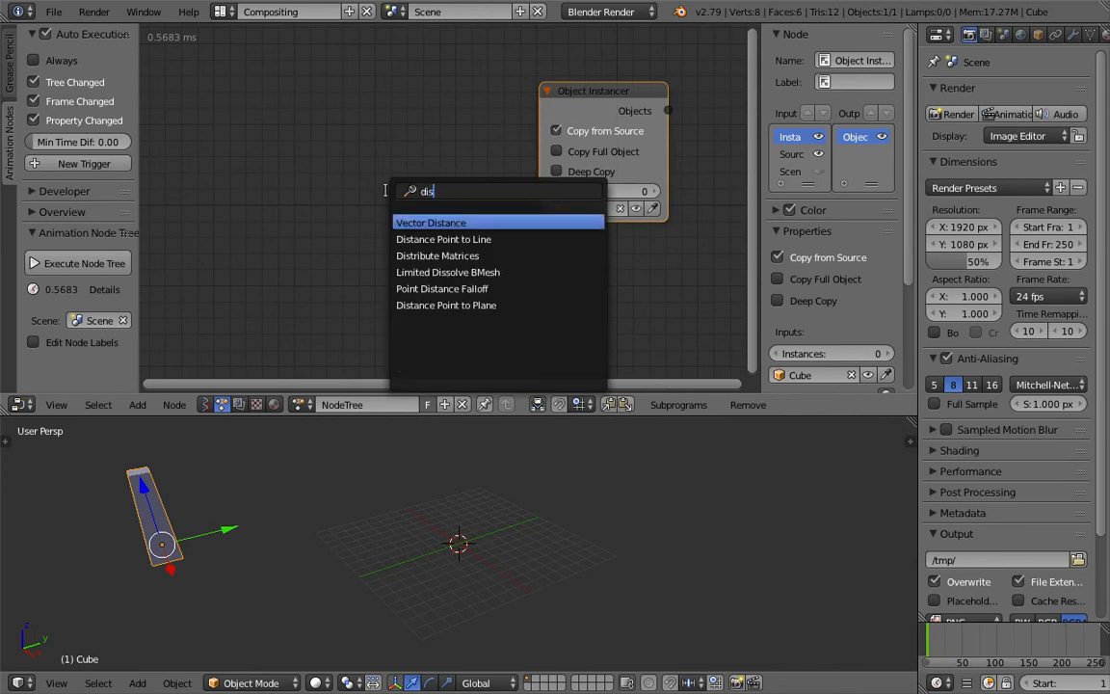
pyautogui.press('BackSpace')
pyautogui.press('Return')
pyautogui.click(297, 178)
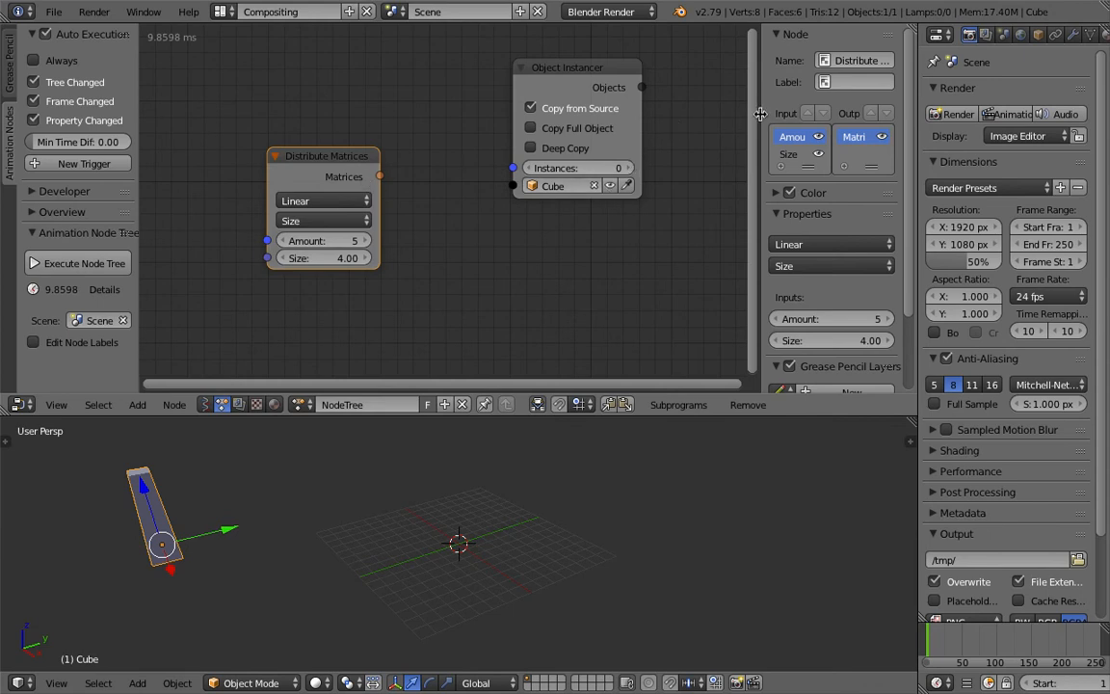
# - Hide the node editor's properties region and space the Distribute Matrices and Object Instancer nodes farther apart
pyautogui.press('n')
pyautogui.moveTo(426, 177); pyautogui.dragTo(335, 164)
pyautogui.moveTo(672, 96); pyautogui.dragTo(624, 92)
pyautogui.moveTo(685, 143); pyautogui.dragTo(599, 139, button='middle')
# - Add an Object Matrix Output node after the Object Instancer and widen it
pyautogui.hotkey('shift', 'a')
pyautogui.click(660, 126)
pyautogui.write('matrix o')
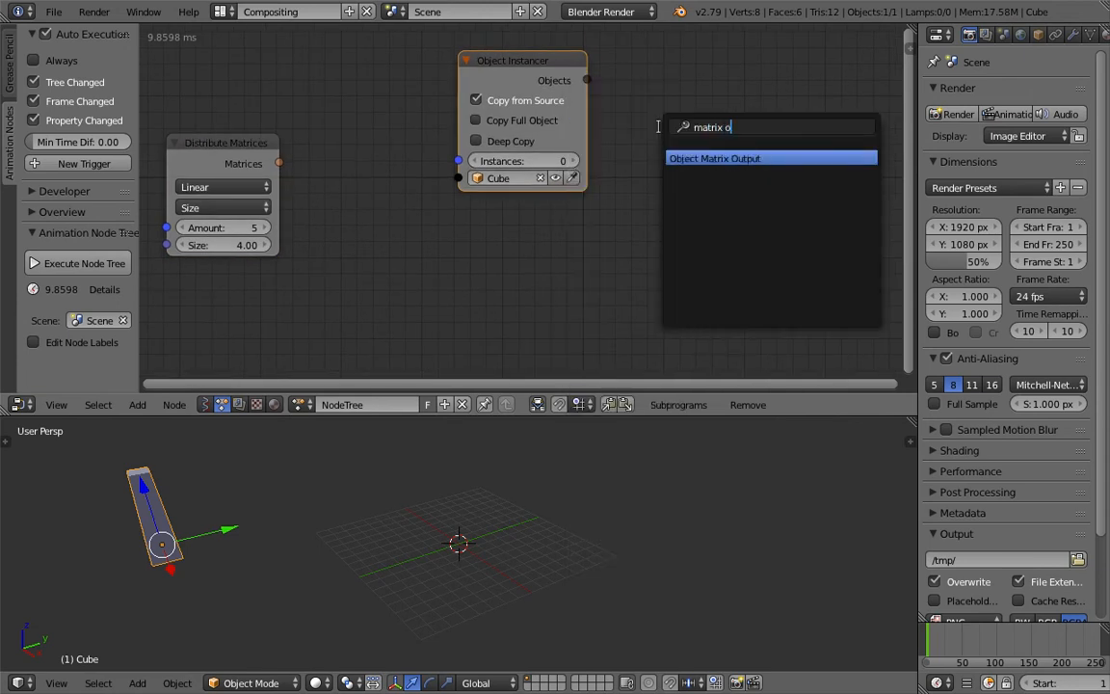
pyautogui.press('Return')
pyautogui.click(682, 152)
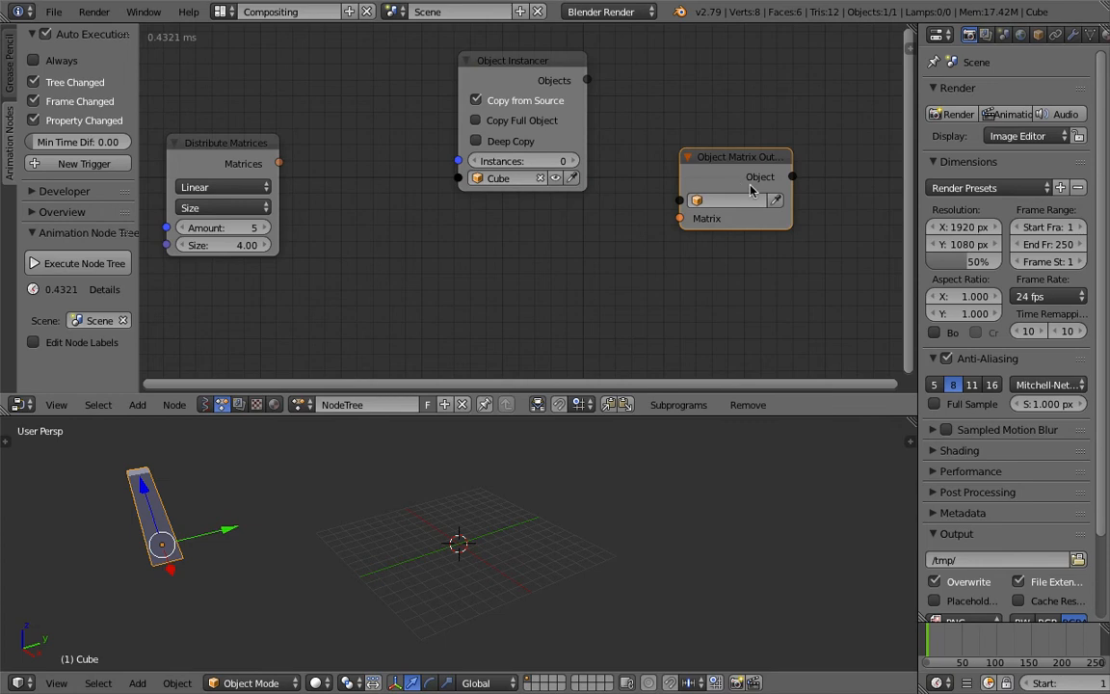
pyautogui.moveTo(786, 185); pyautogui.dragTo(835, 185)
# - Link the Distribute Matrices output to the Object Instancer's Instances and the Object Matrix Output's matrix input, tidying the node positions
pyautogui.moveTo(238, 146); pyautogui.dragTo(357, 146)
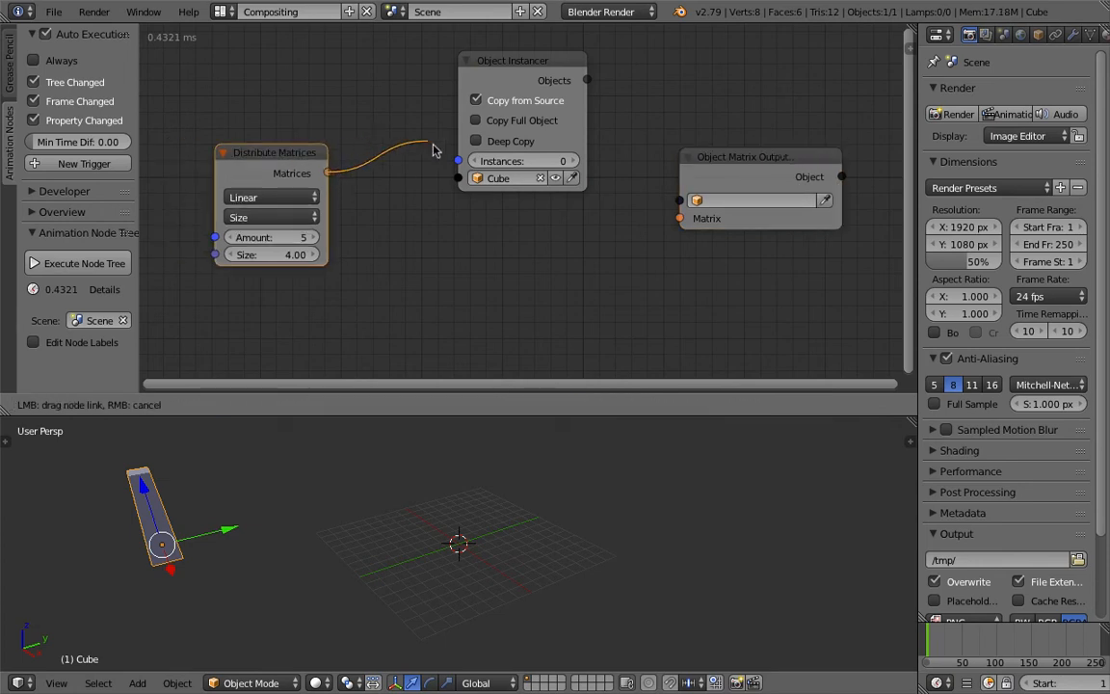
pyautogui.moveTo(453, 164); pyautogui.dragTo(458, 161)
pyautogui.moveTo(239, 153); pyautogui.dragTo(215, 164)
pyautogui.moveTo(304, 184); pyautogui.dragTo(679, 218)
pyautogui.moveTo(535, 65); pyautogui.dragTo(524, 54)
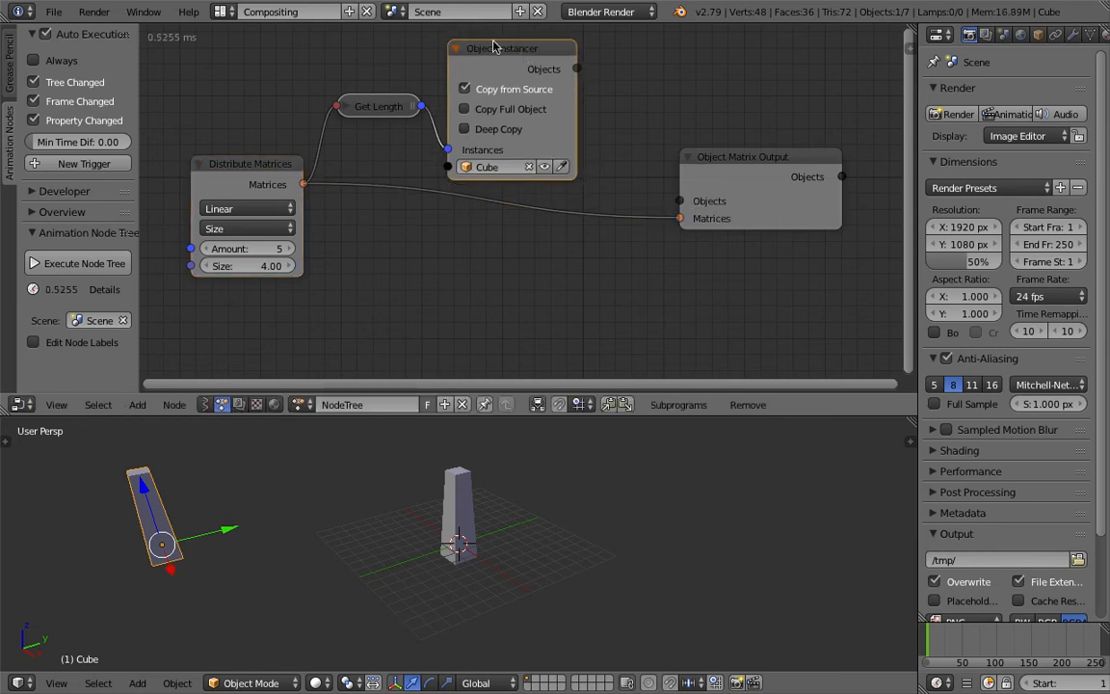
# - Enable Copy Full Object and Deep Copy on the Object Instancer and link its Objects output to the Object Matrix Output
pyautogui.click(528, 109)
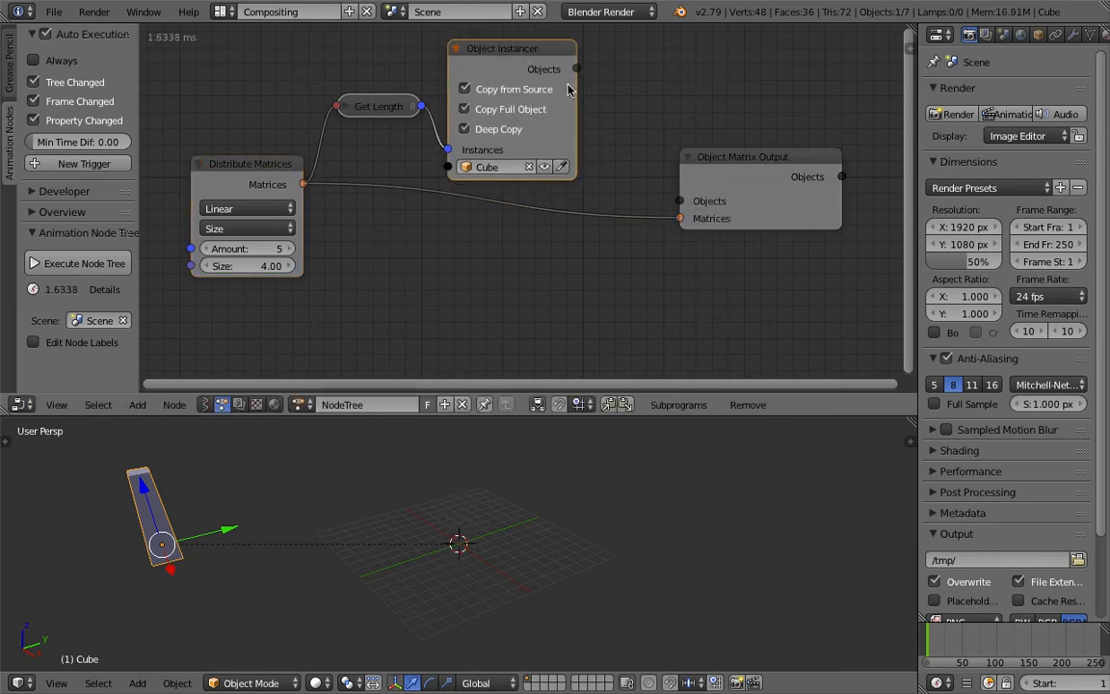
pyautogui.moveTo(577, 69); pyautogui.dragTo(658, 141)
pyautogui.moveTo(690, 203); pyautogui.dragTo(686, 202)
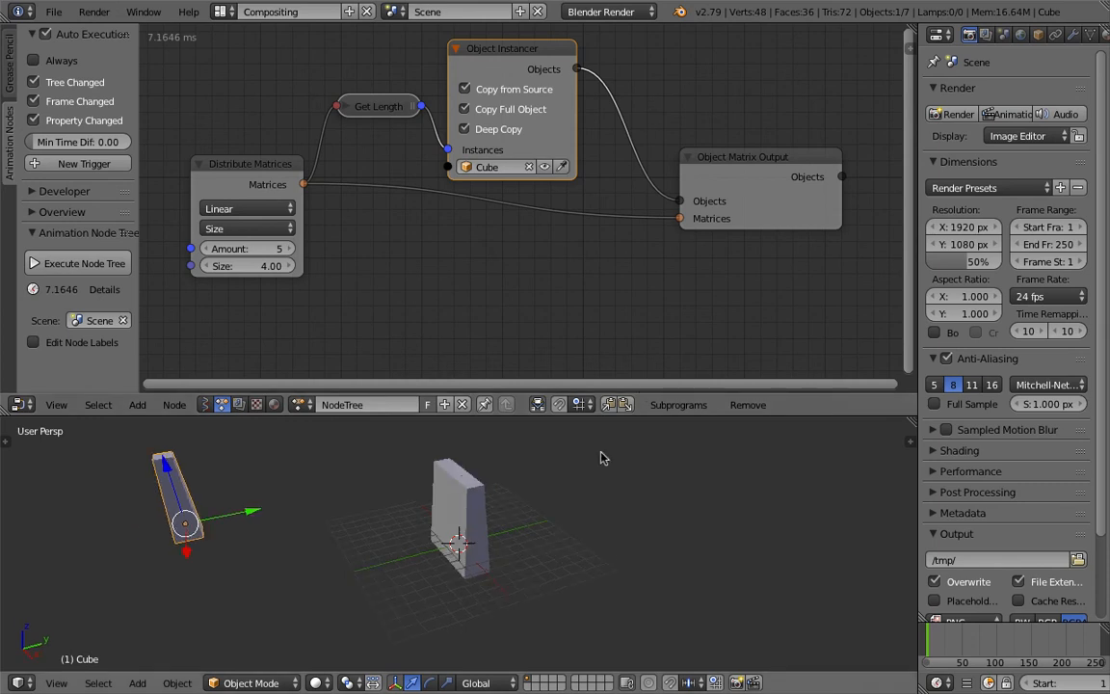
# - Set the Distribute Matrices size to 11.08 and collapse the node editor's tool shelf
pyautogui.moveTo(236, 266); pyautogui.dragTo(390, 266)
pyautogui.moveTo(535, 493); pyautogui.dragTo(576, 501, button='middle')
pyautogui.scroll(-1, 490, 239)
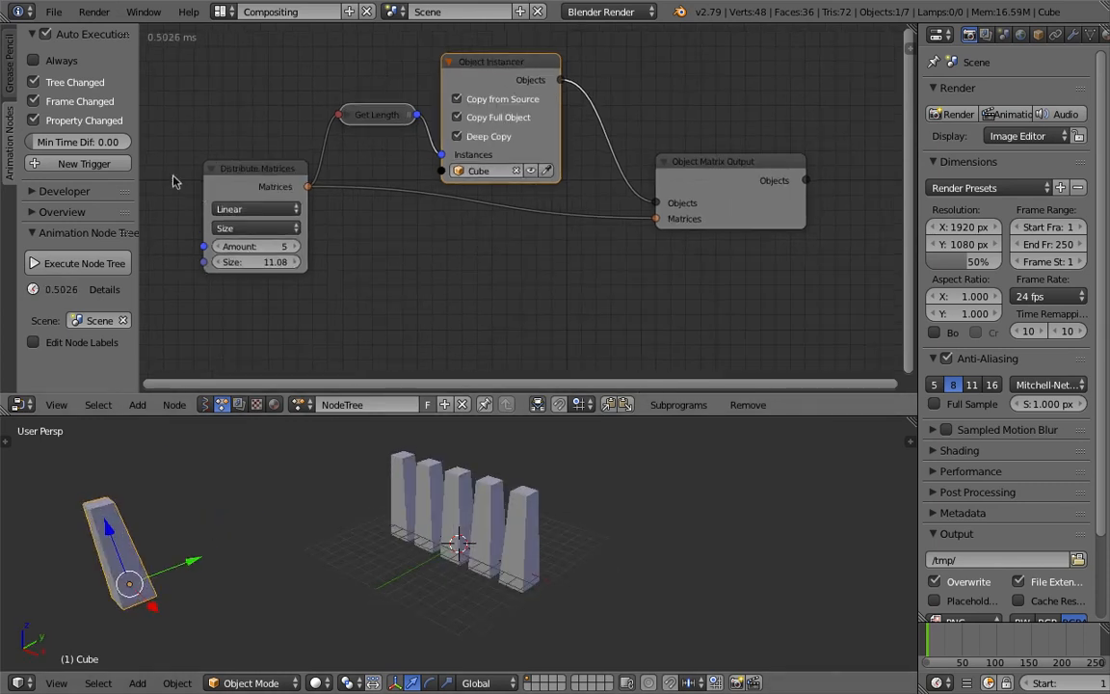
pyautogui.moveTo(139, 164); pyautogui.dragTo(39, 164)
pyautogui.moveTo(539, 463); pyautogui.dragTo(605, 473, button='middle')
pyautogui.scroll(-1, 664, 274)
# - Add a Shape Keys from Object node after the Object Matrix Output node
pyautogui.hotkey('shift', 'a')
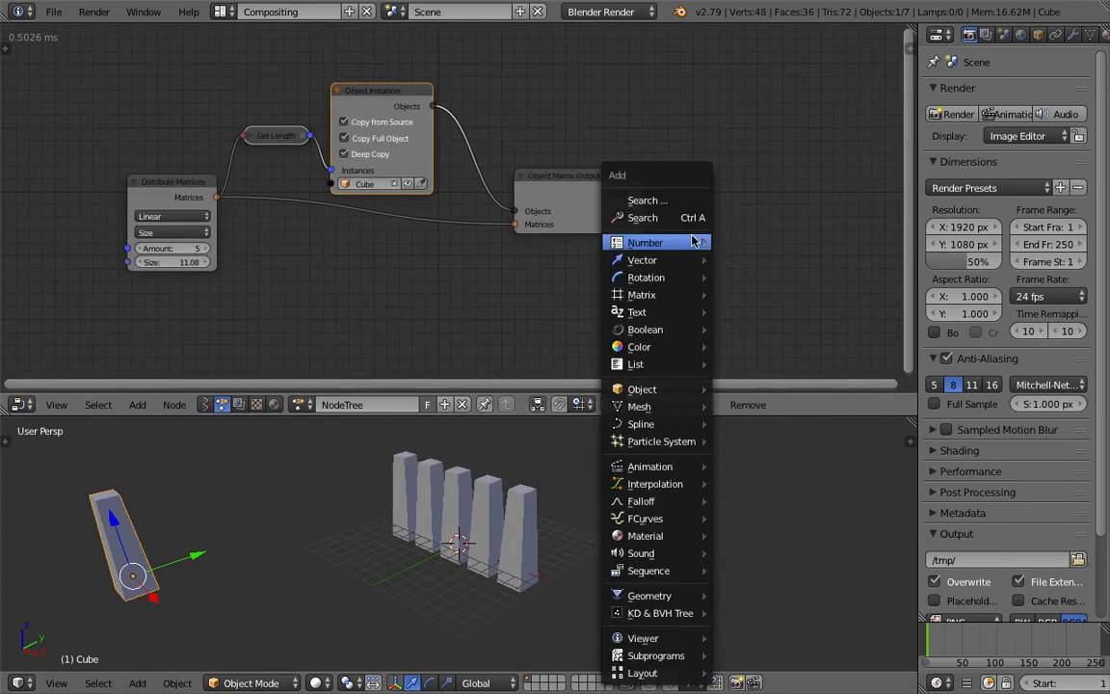
pyautogui.click(692, 218)
pyautogui.write('shap')
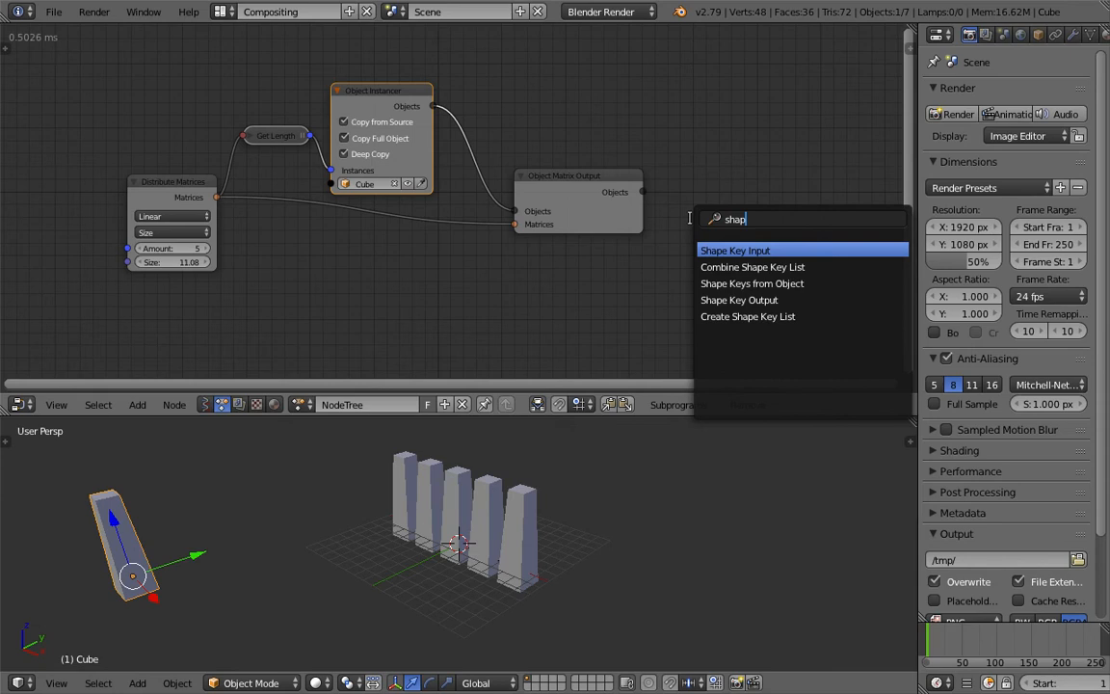
pyautogui.press('Down')
pyautogui.press('Down')
pyautogui.press('Down')
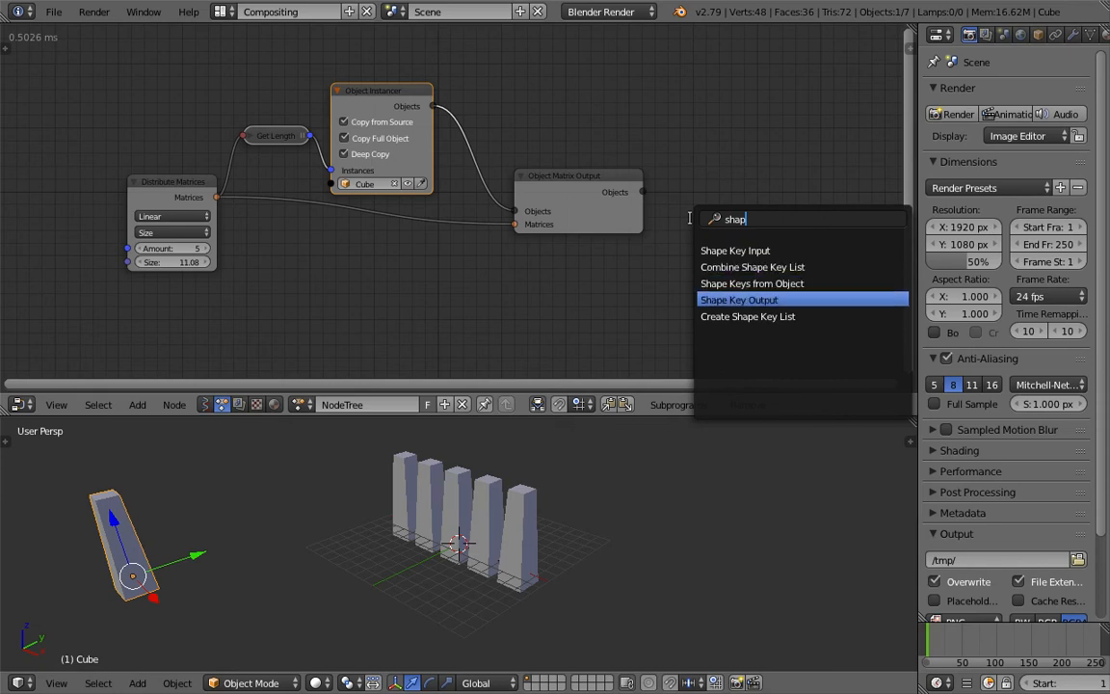
pyautogui.press('Up')
pyautogui.press('Up')
pyautogui.press('Down')
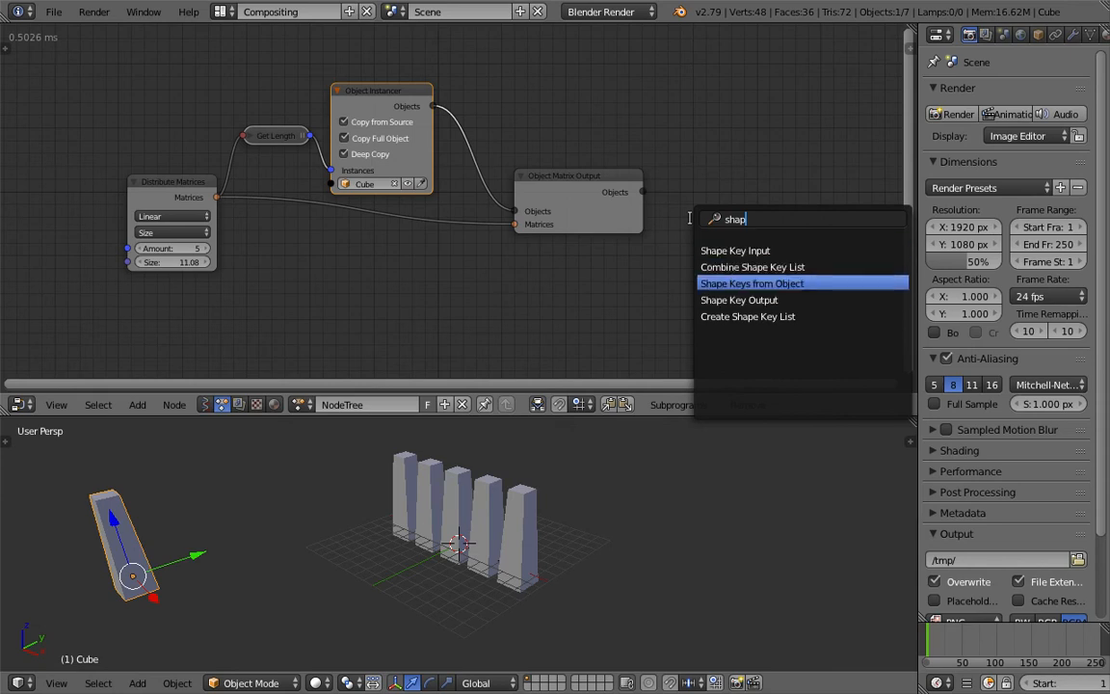
pyautogui.press('Down')
pyautogui.press('Up')
pyautogui.press('Down')
pyautogui.press('Up')
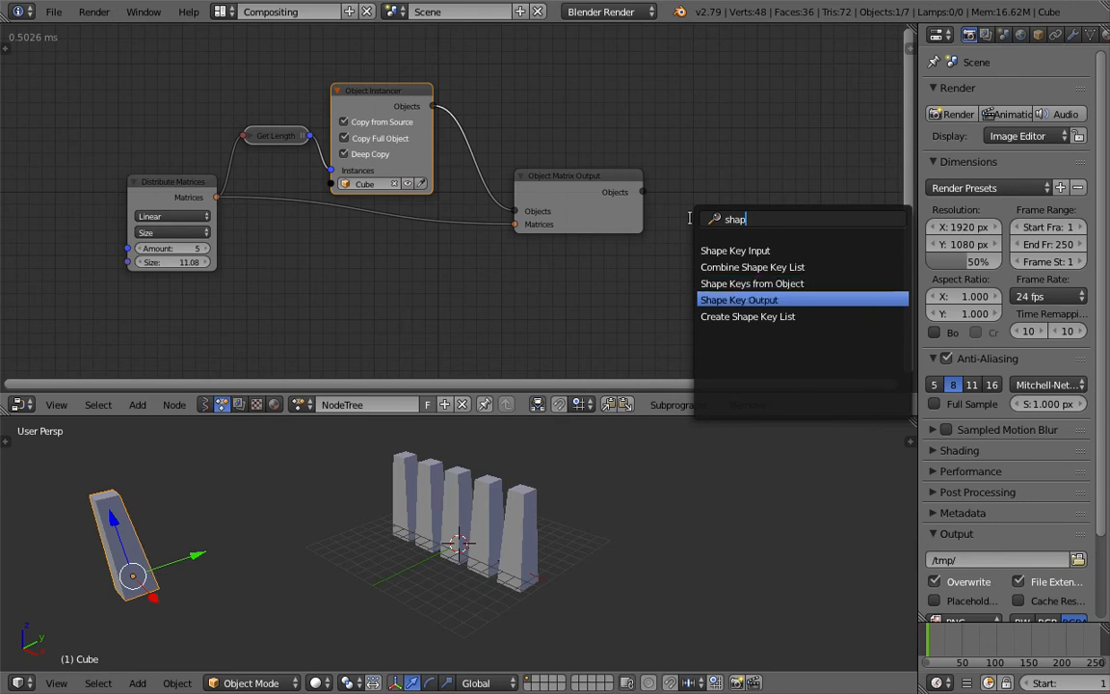
pyautogui.press('Return')
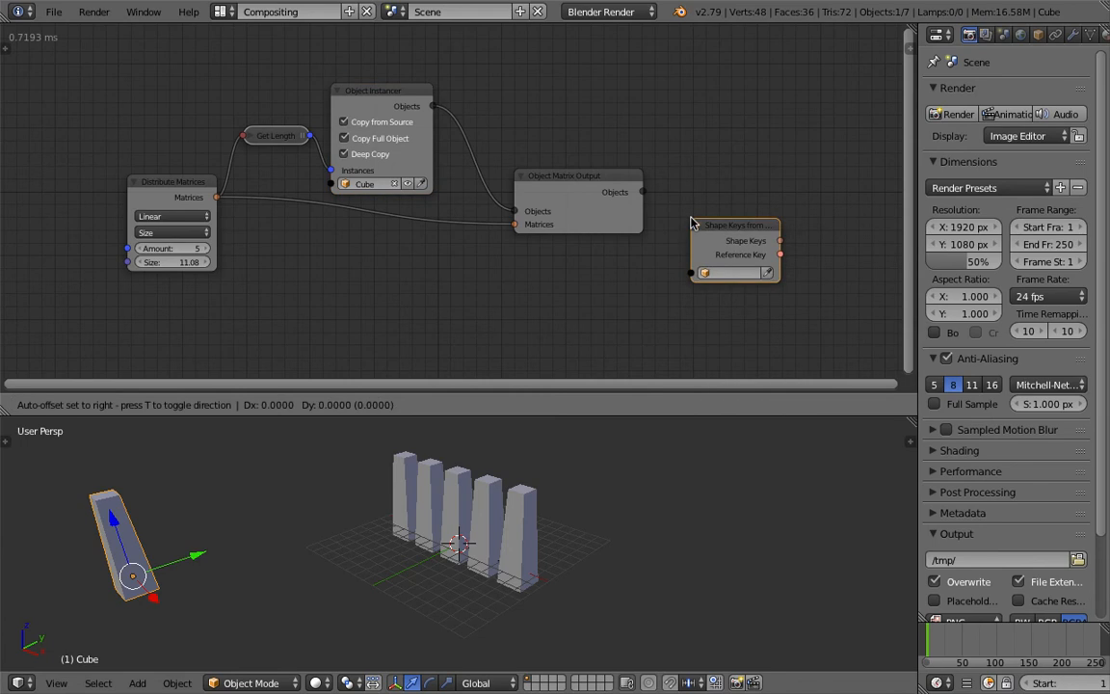
pyautogui.click(701, 186)
pyautogui.scroll(3, 702, 186)
pyautogui.moveTo(701, 186); pyautogui.dragTo(604, 184, button='middle')
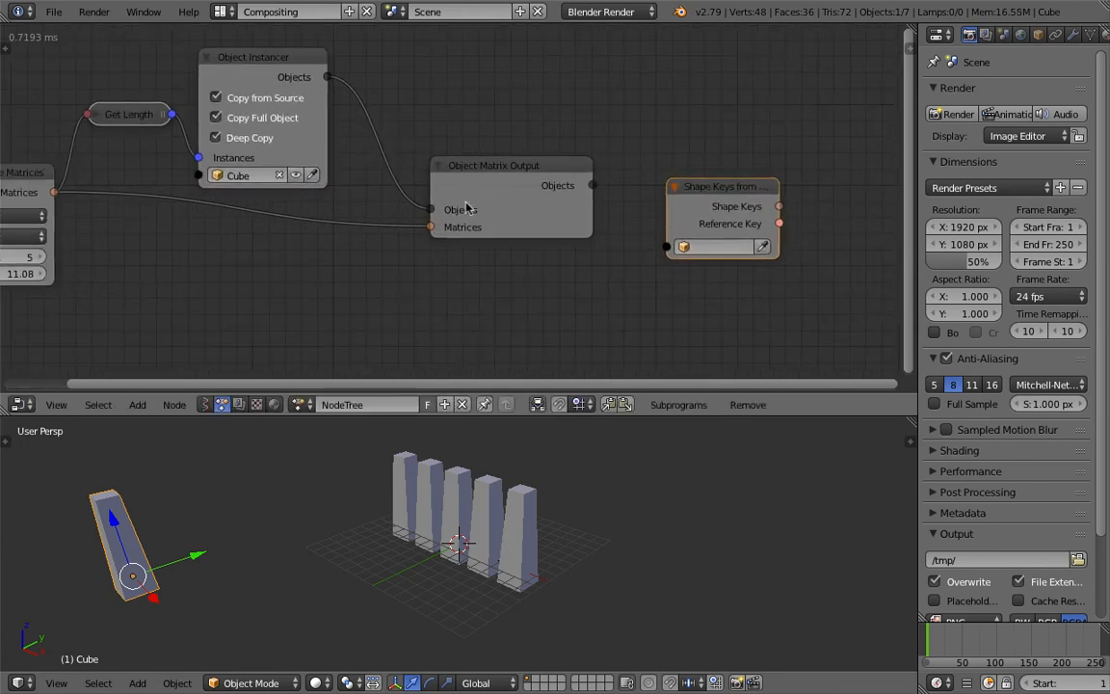
# - Try to link the Object Matrix Output's Objects directly to the Shape Keys from Object node's object input
pyautogui.scroll(1, 558, 177)
pyautogui.moveTo(529, 174); pyautogui.dragTo(552, 160)
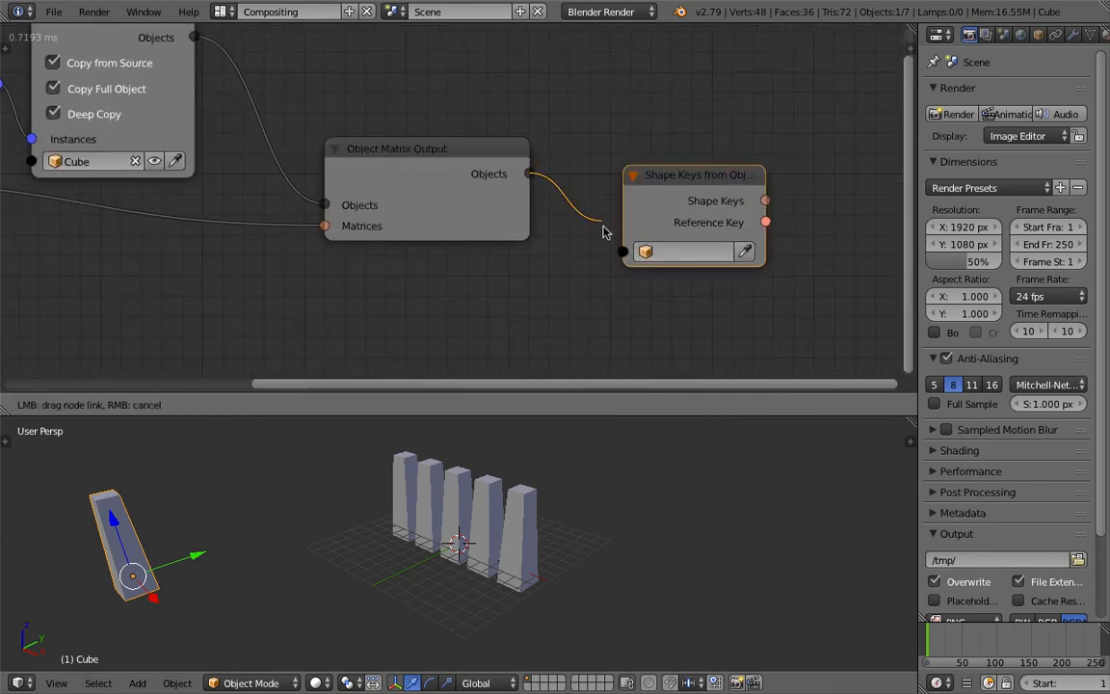
pyautogui.moveTo(604, 231); pyautogui.dragTo(633, 254)
pyautogui.moveTo(529, 173); pyautogui.dragTo(626, 250)
# - Move the Shape Keys from Object node farther from the Object Matrix Output, save the file and widen the node
pyautogui.moveTo(706, 185); pyautogui.dragTo(744, 188)
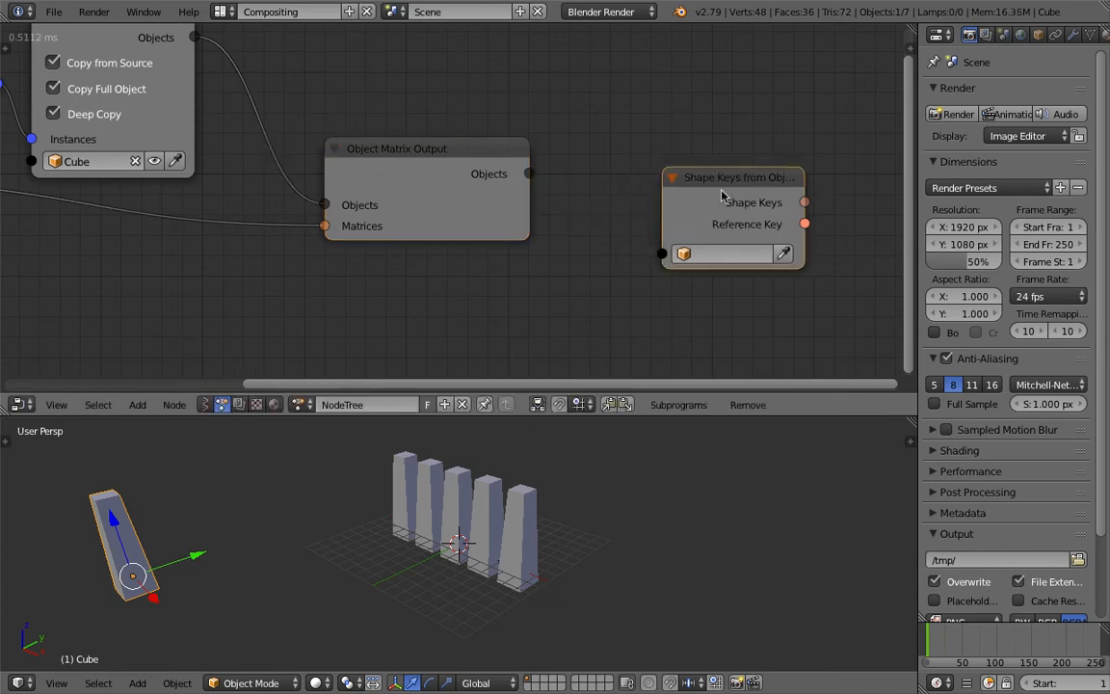
pyautogui.moveTo(722, 190); pyautogui.dragTo(573, 197, button='middle')
pyautogui.moveTo(573, 197); pyautogui.dragTo(628, 188)
pyautogui.hotkey('ctrl', 's')
pyautogui.click(634, 190)
pyautogui.moveTo(711, 189); pyautogui.dragTo(728, 188)
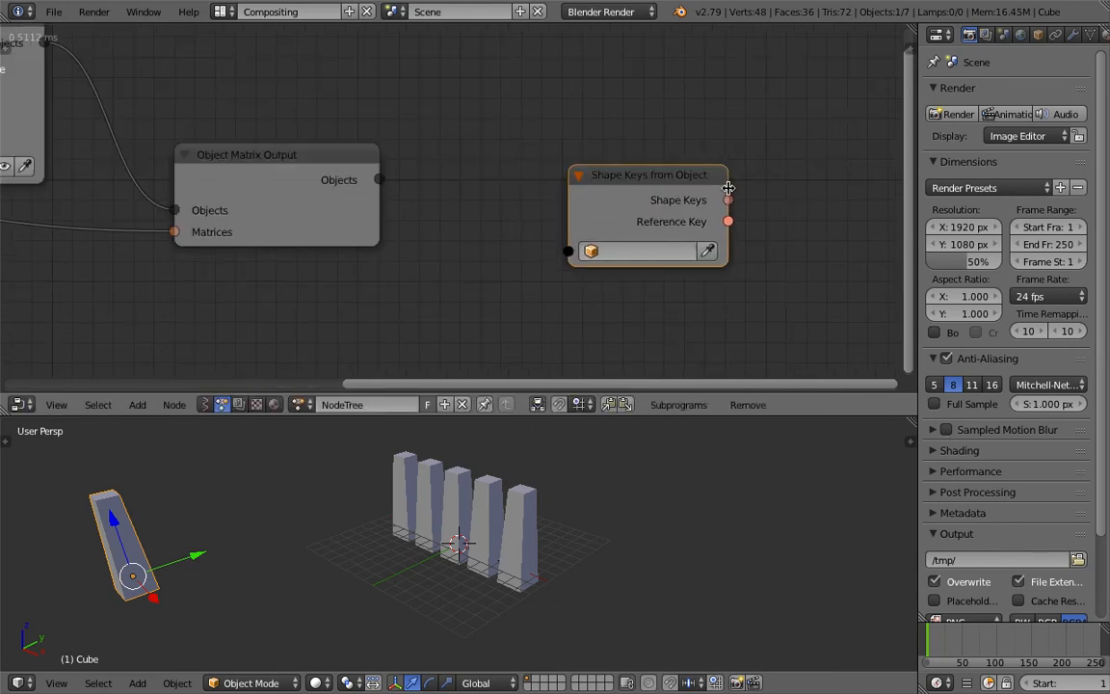
# - Create a loop through the Object Matrix Output's Objects and place its subprogram nodes beside it
pyautogui.scroll(-1, 540, 193)
pyautogui.moveTo(244, 207); pyautogui.dragTo(231, 193)
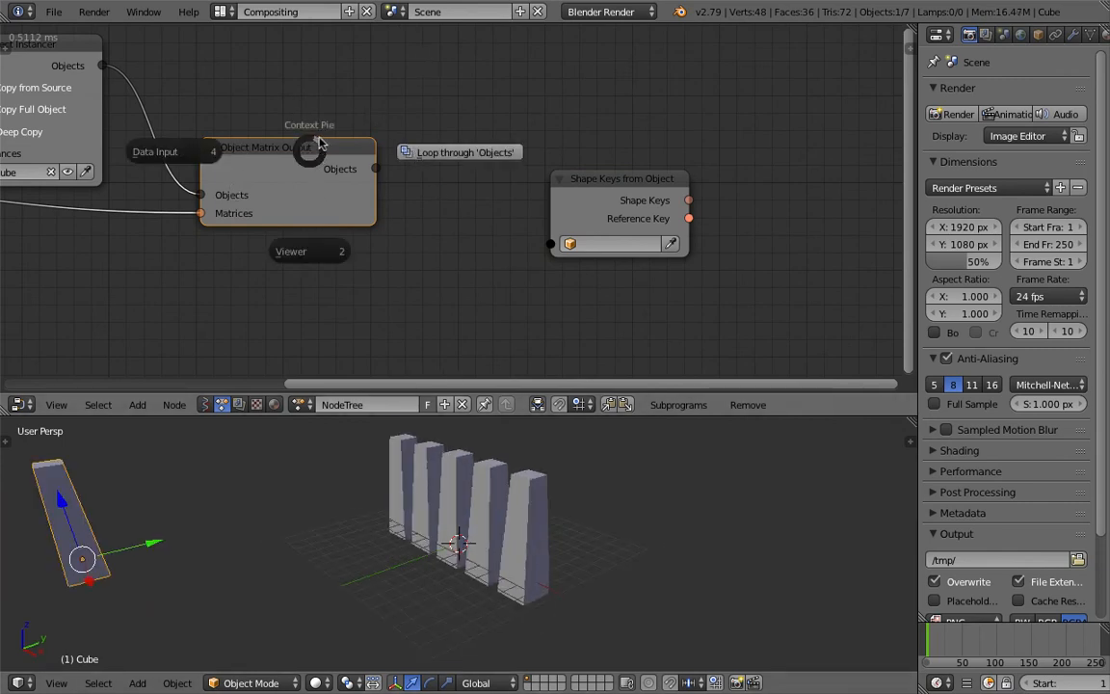
pyautogui.moveTo(324, 157); pyautogui.dragTo(317, 167)
pyautogui.press('w')
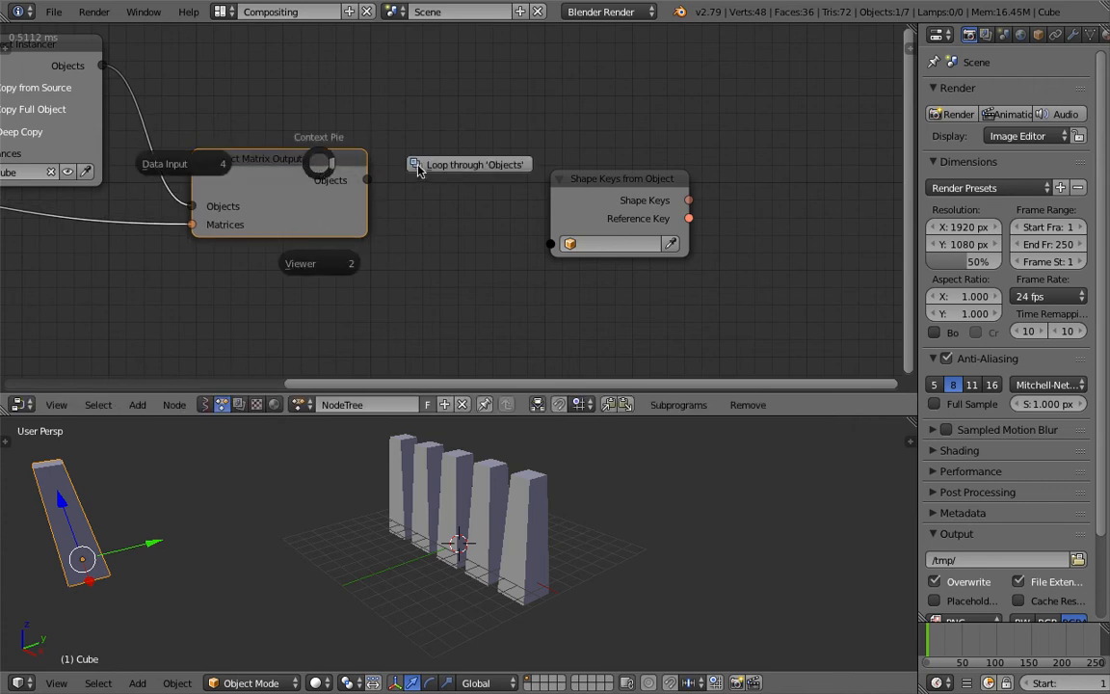
pyautogui.click(444, 167)
pyautogui.click(506, 62)
# - Space out the loop nodes and link the Loop Input's Object to the Shape Keys from Object node
pyautogui.moveTo(685, 178); pyautogui.dragTo(834, 183)
pyautogui.moveTo(577, 85); pyautogui.dragTo(636, 104)
pyautogui.moveTo(636, 110); pyautogui.dragTo(462, 71, button='middle')
pyautogui.moveTo(599, 143); pyautogui.dragTo(690, 140)
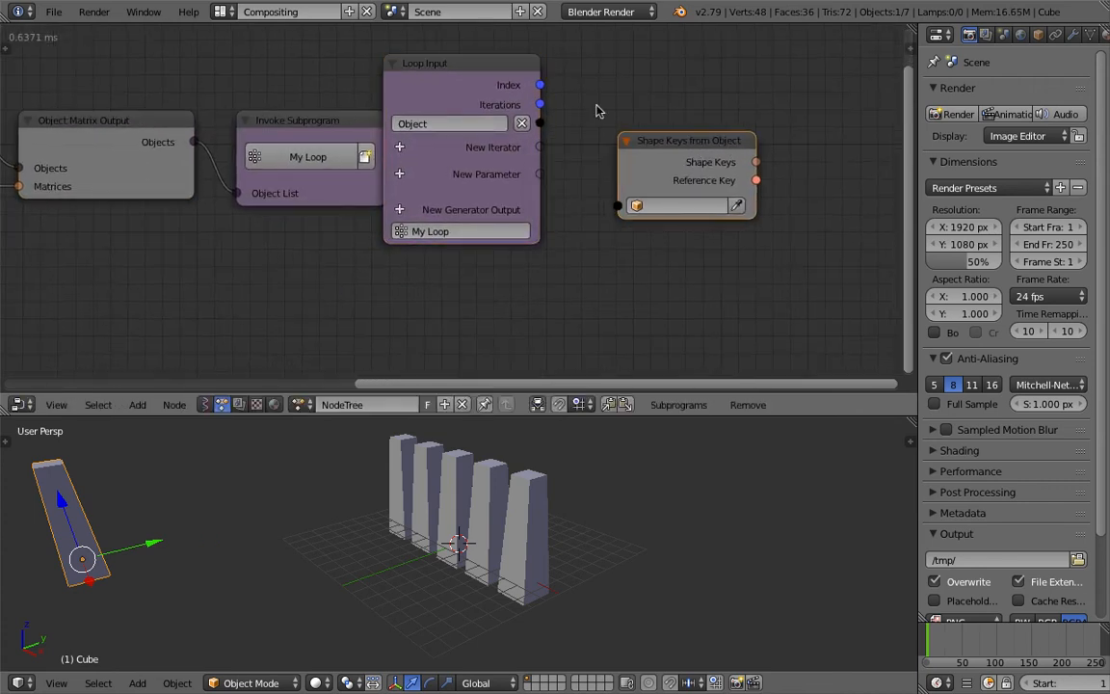
pyautogui.moveTo(541, 123); pyautogui.dragTo(616, 202)
# - Add a Viewer node and link the Shape Keys output to it to inspect the instances' shape keys
pyautogui.scroll(-1, 686, 181)
pyautogui.moveTo(694, 186); pyautogui.dragTo(473, 179, button='middle')
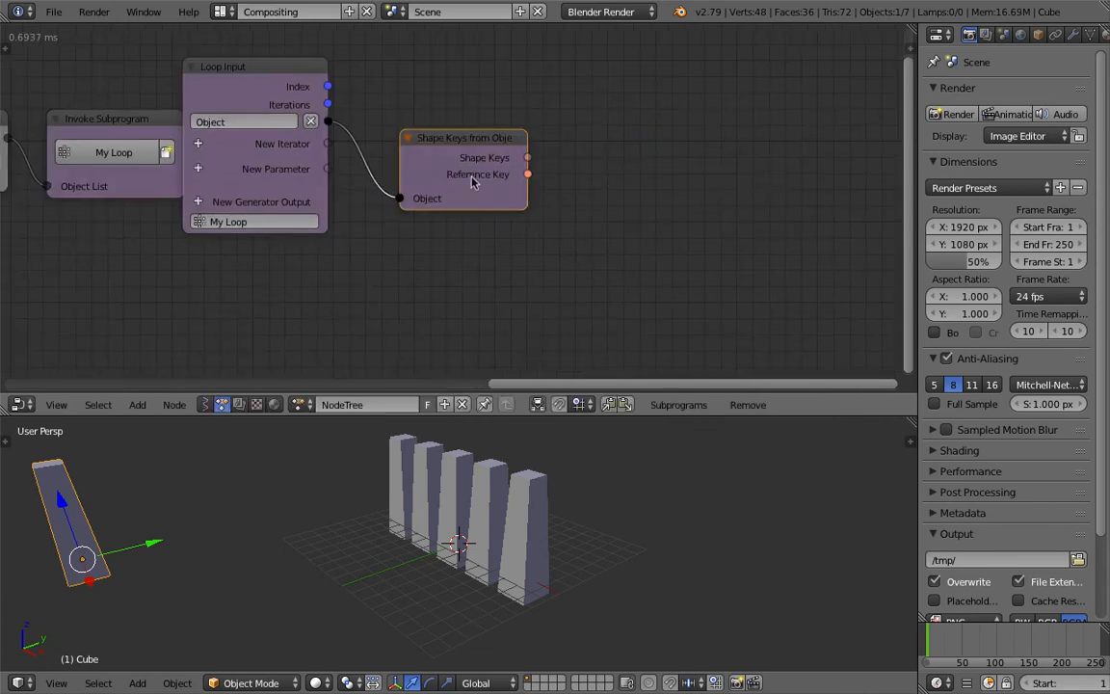
pyautogui.hotkey('ctrl', 'a')
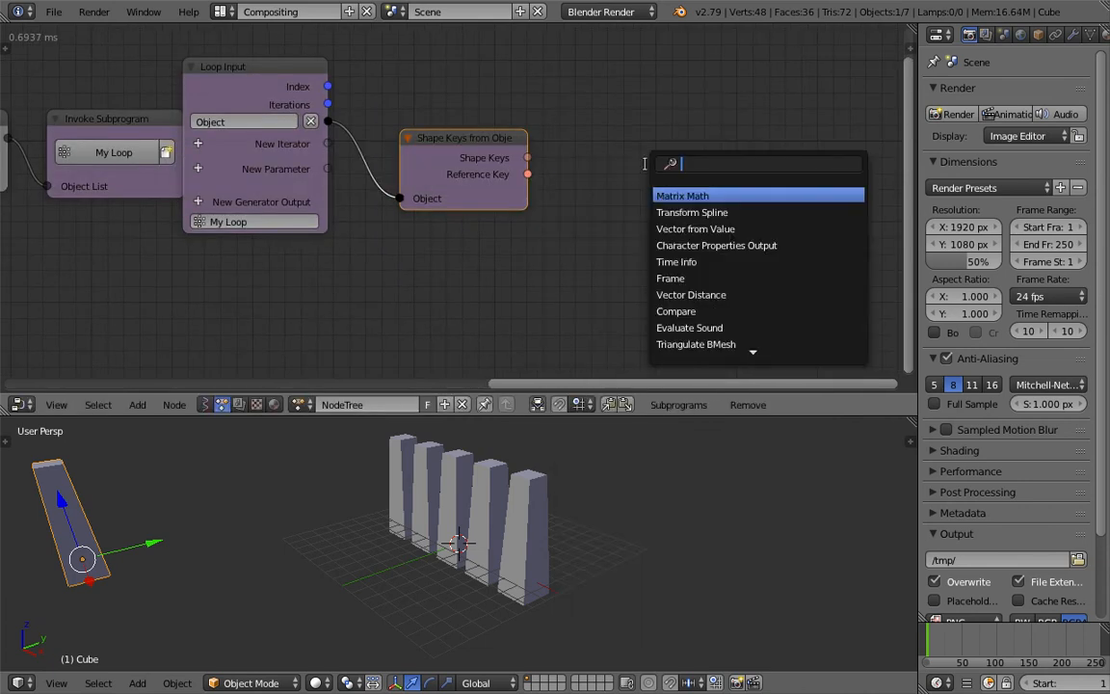
pyautogui.write('viewr')
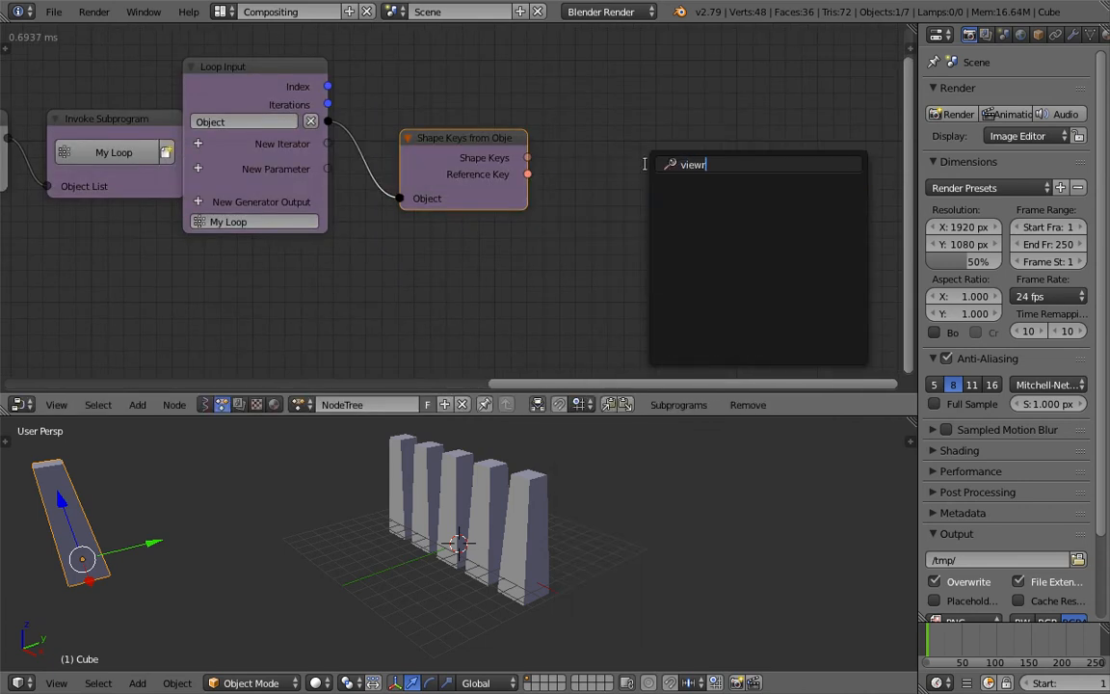
pyautogui.write('view')
pyautogui.press('Down')
pyautogui.press('Down')
pyautogui.press('Down')
pyautogui.press('Down')
pyautogui.press('Return')
pyautogui.click(634, 115)
pyautogui.moveTo(527, 157); pyautogui.dragTo(539, 161)
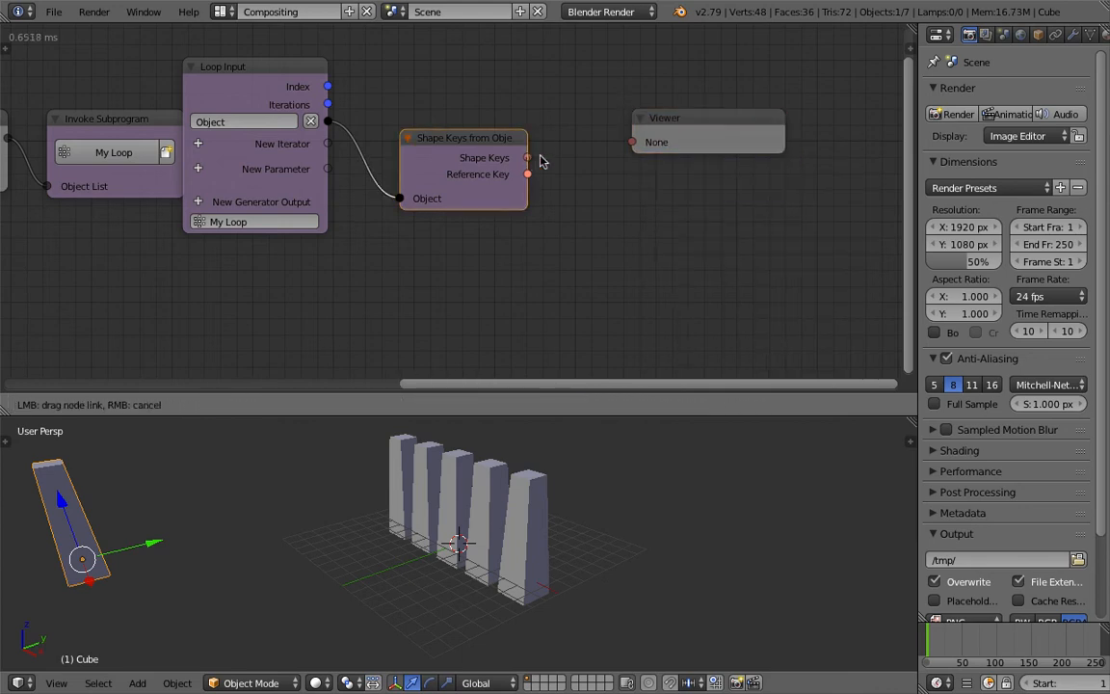
pyautogui.moveTo(633, 146); pyautogui.dragTo(635, 142)
pyautogui.scroll(2, 617, 188)
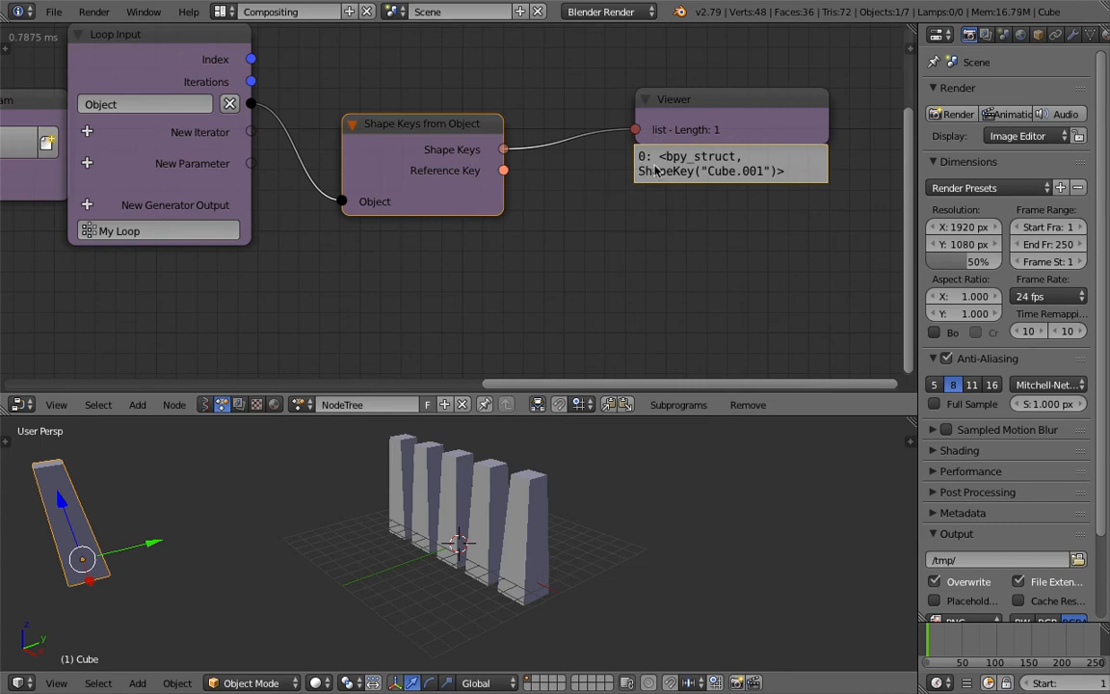
pyautogui.moveTo(452, 503); pyautogui.dragTo(410, 505, button='middle')
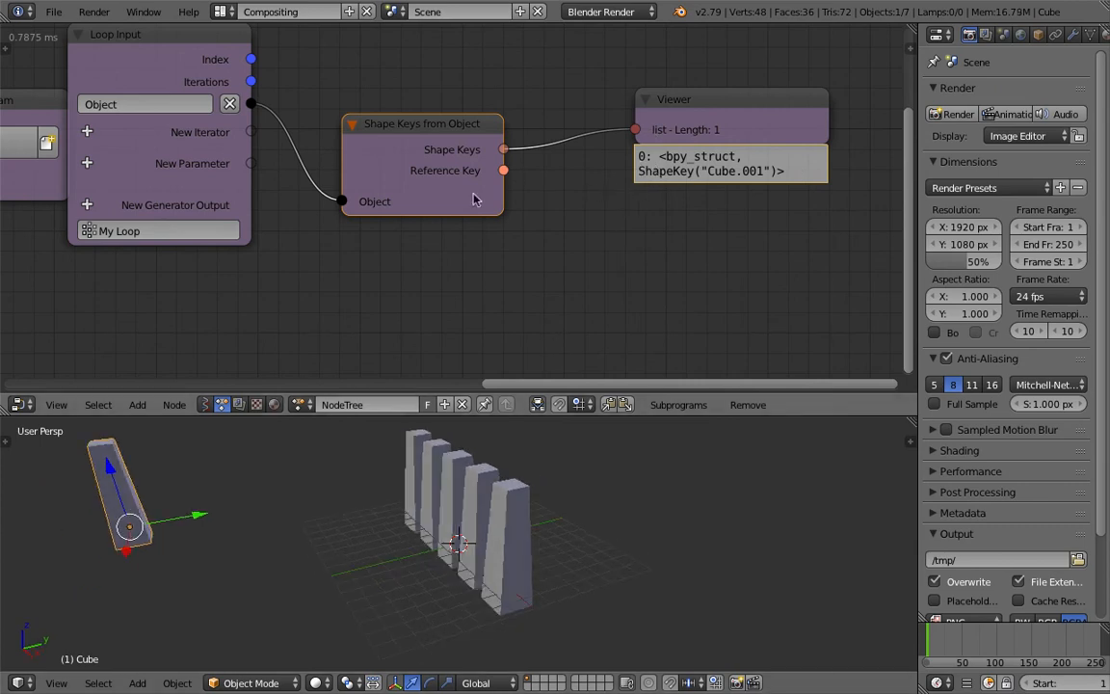
# - Add a Shape Key Output node below the Viewer and rearrange the surrounding nodes to make room
pyautogui.moveTo(476, 199); pyautogui.dragTo(451, 188, button='middle')
pyautogui.scroll(-1, 474, 183)
pyautogui.scroll(-1, 494, 177)
pyautogui.hotkey('shift', 'a')
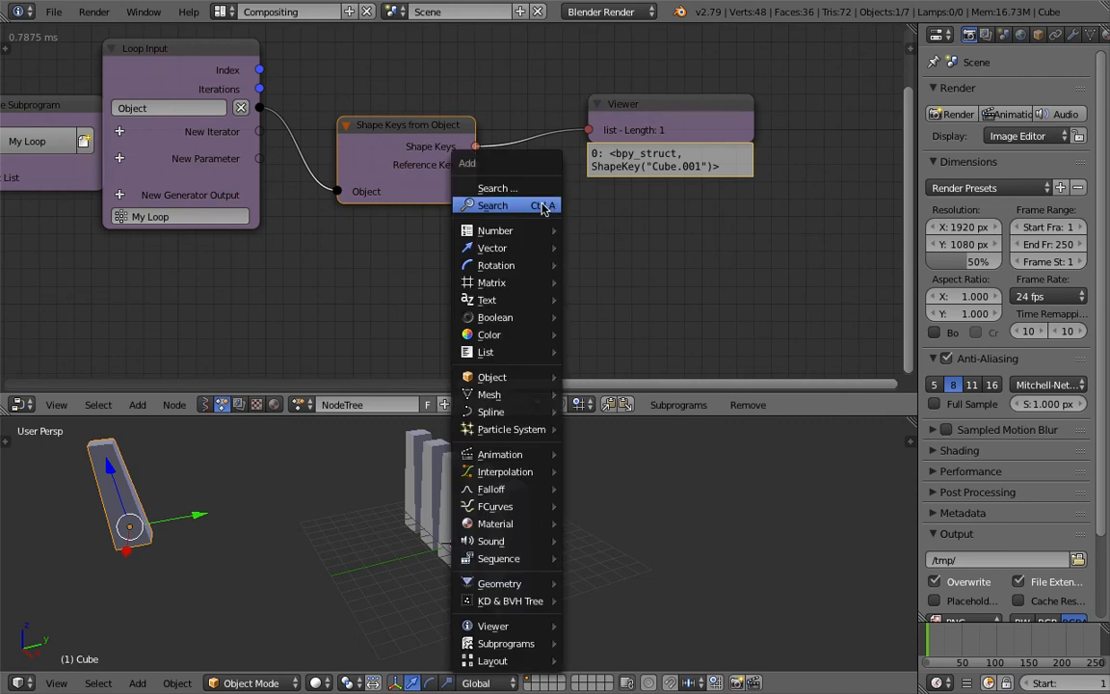
pyautogui.click(541, 204)
pyautogui.write('shap')
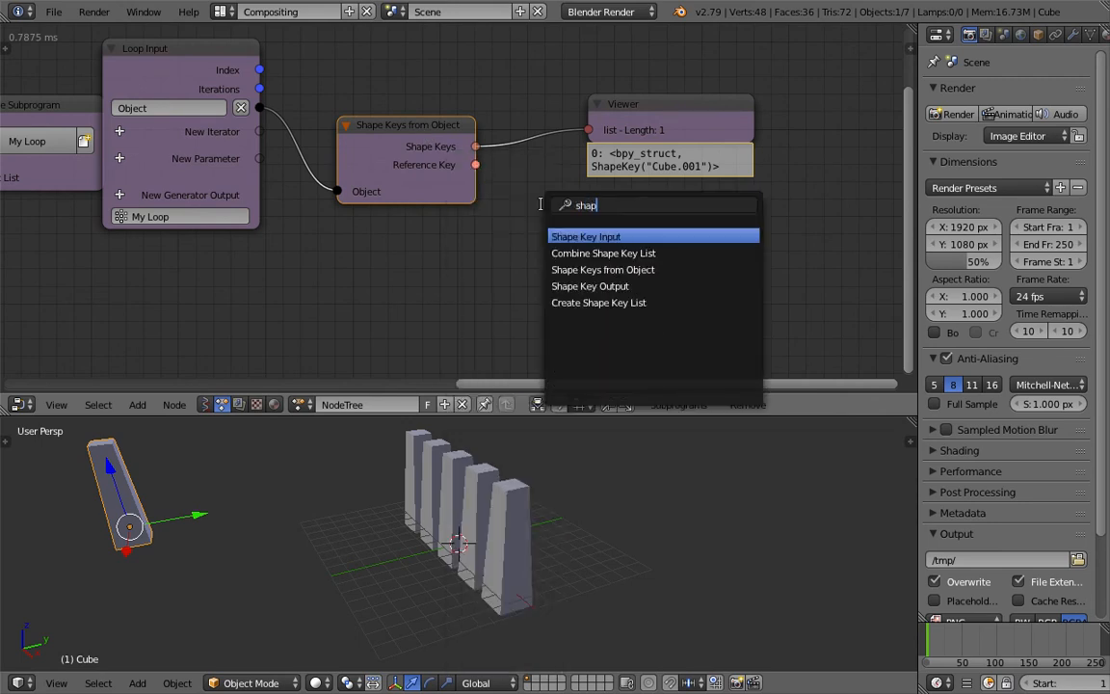
pyautogui.press('Down')
pyautogui.press('Down')
pyautogui.press('Down')
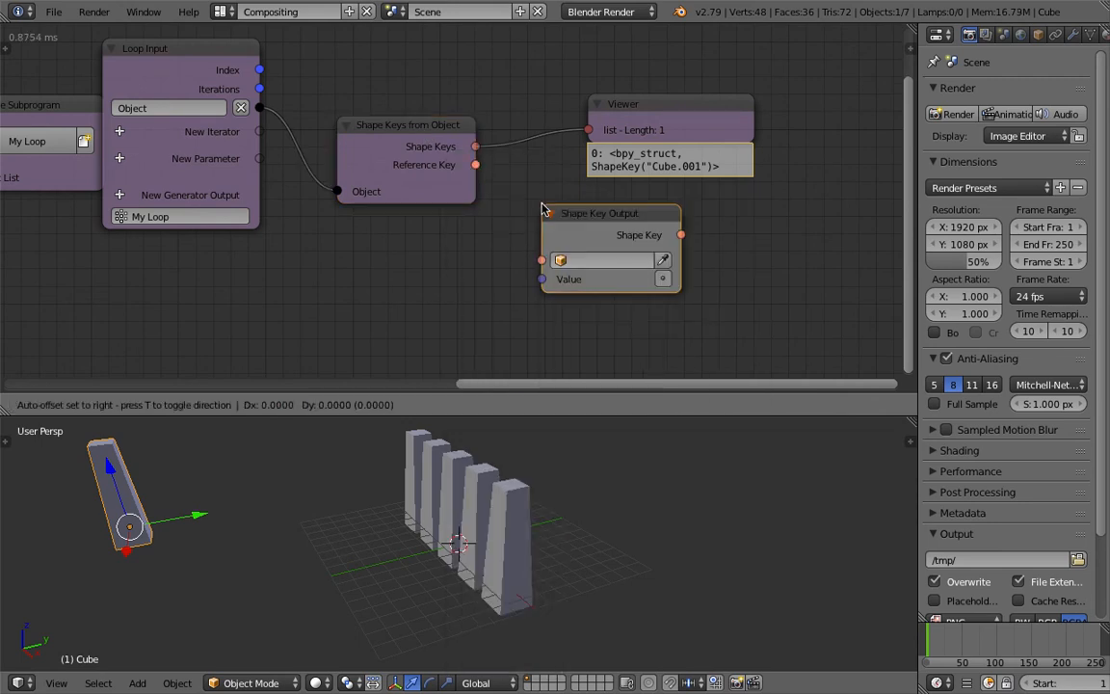
pyautogui.click(565, 204)
pyautogui.moveTo(631, 130); pyautogui.dragTo(684, 122)
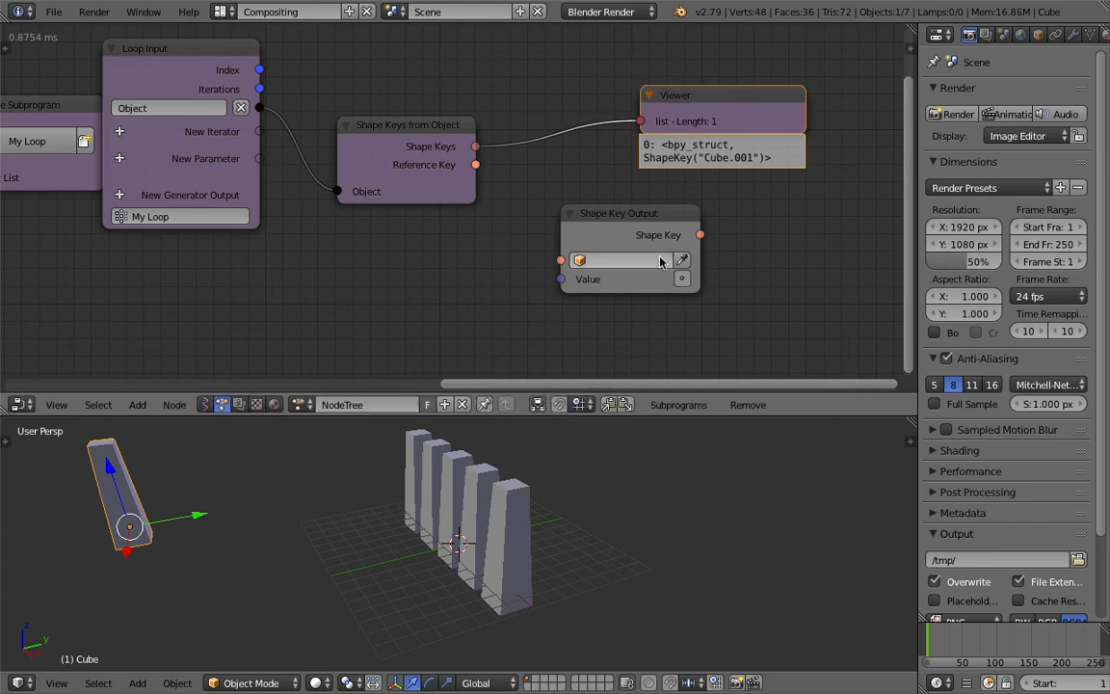
pyautogui.moveTo(355, 148); pyautogui.dragTo(380, 112)
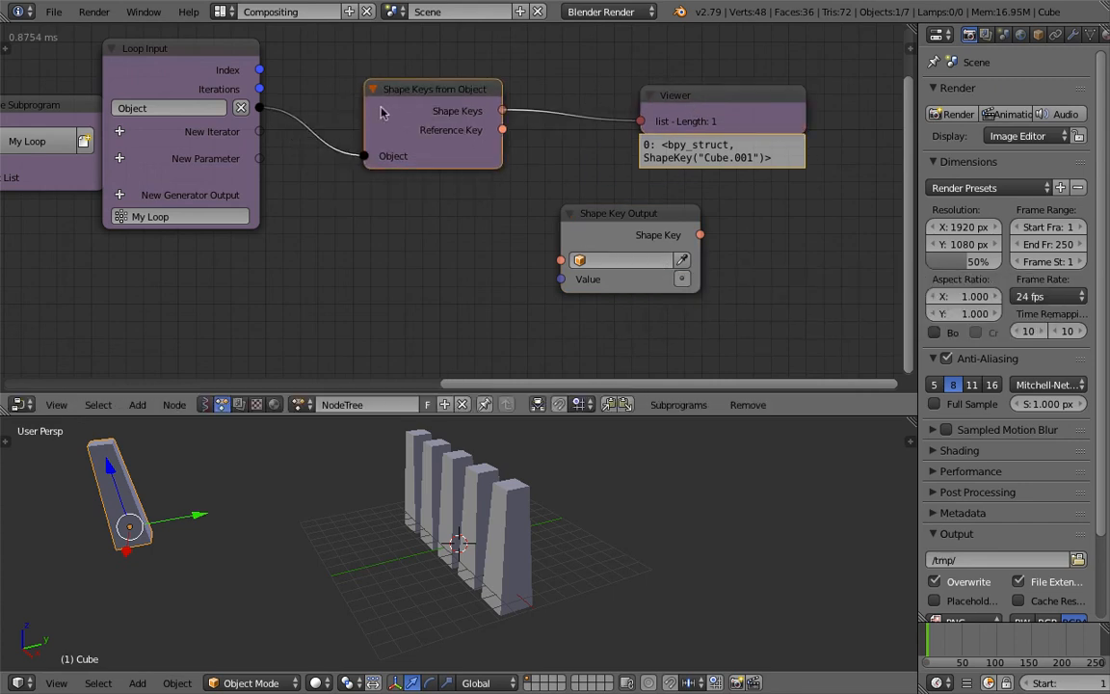
pyautogui.moveTo(261, 110); pyautogui.dragTo(559, 260)
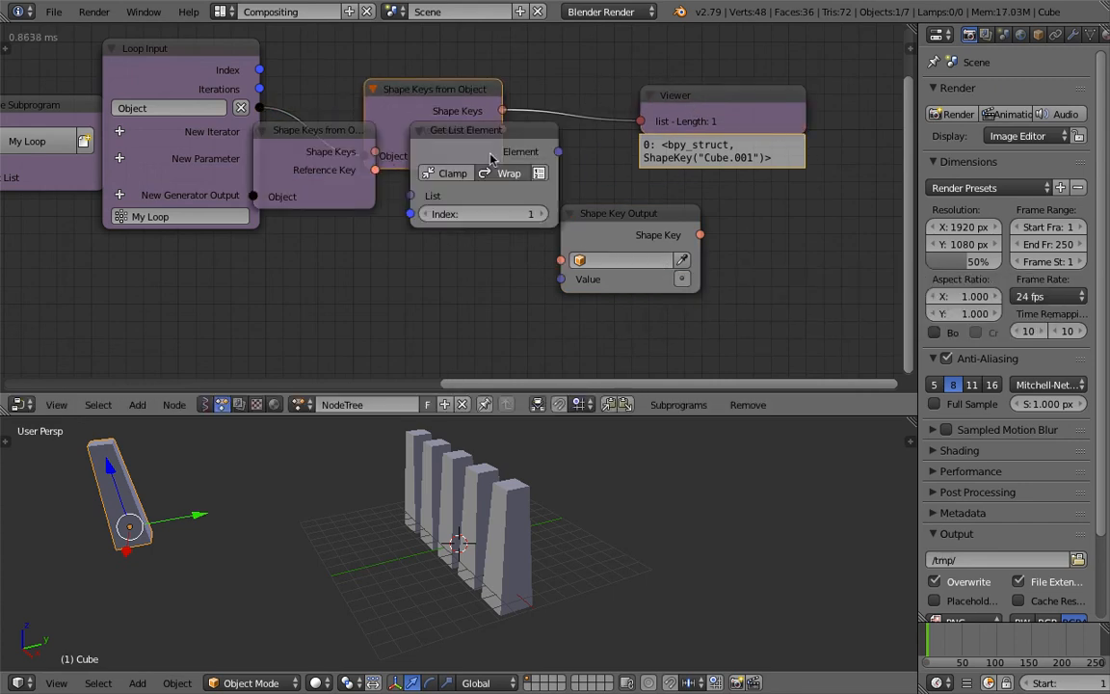
pyautogui.moveTo(474, 142); pyautogui.dragTo(544, 286)
pyautogui.moveTo(322, 139); pyautogui.dragTo(371, 300)
pyautogui.click(552, 287)
pyautogui.click(372, 297)
pyautogui.press('x')
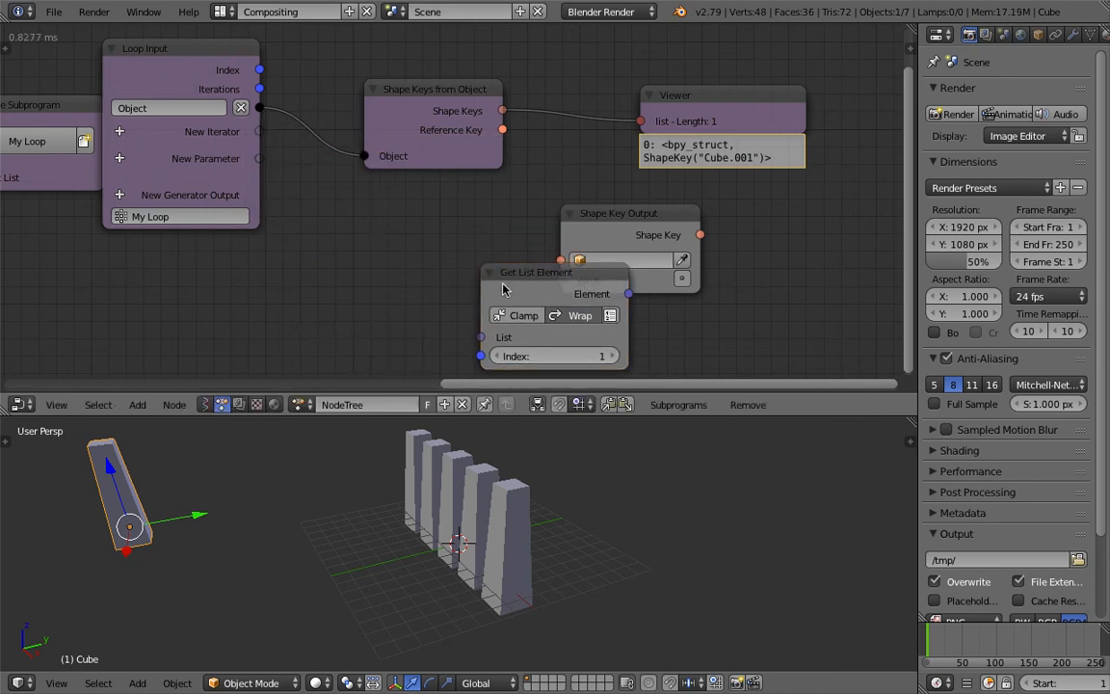
pyautogui.click(503, 286)
pyautogui.press('x')
# - Link the Shape Keys output to the Shape Key Output's shape key input and delete the Viewer node
pyautogui.moveTo(604, 217); pyautogui.dragTo(622, 210)
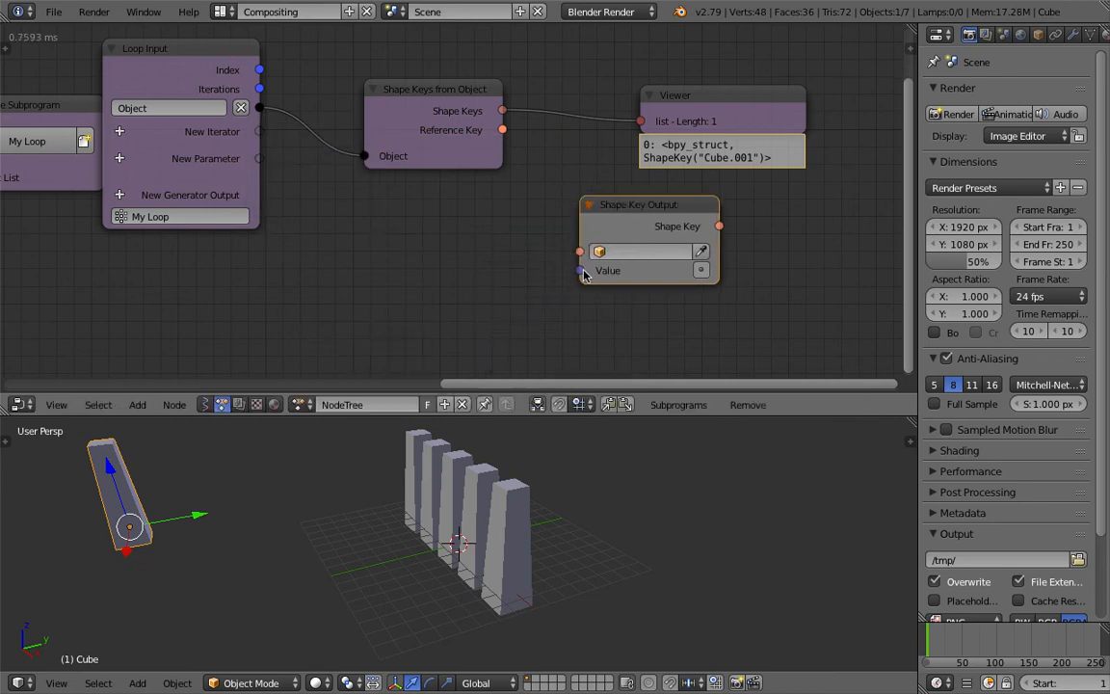
pyautogui.moveTo(502, 114); pyautogui.dragTo(580, 253)
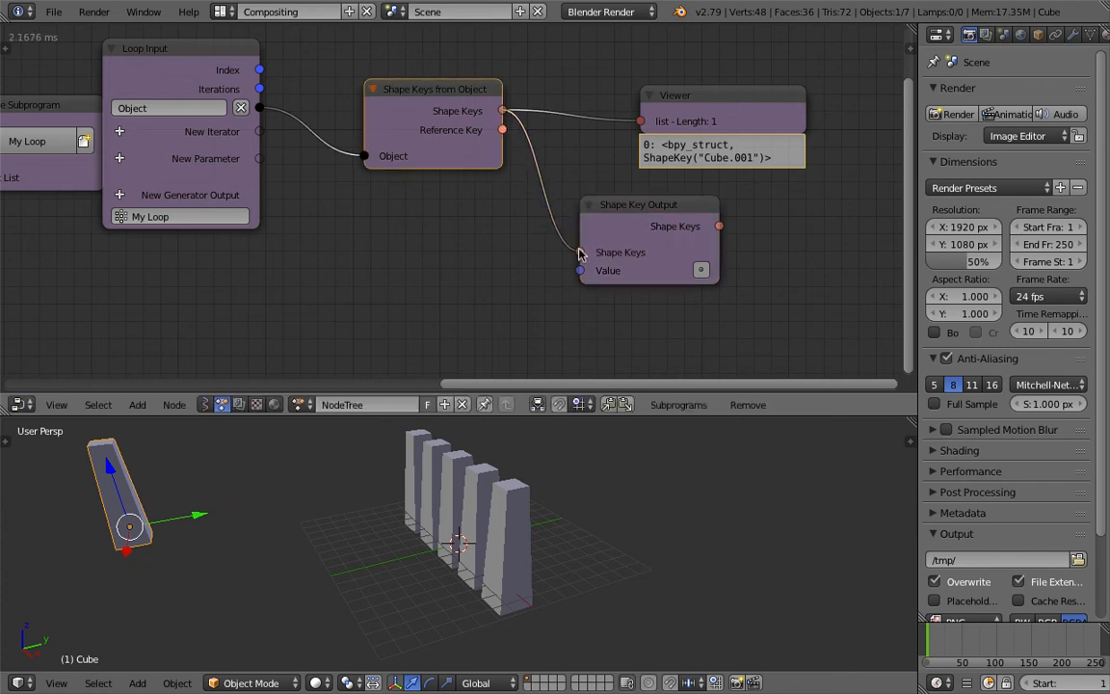
pyautogui.press('x')
# - Reposition the Shape Key Output node, enable its Value input and set the value to 1.00
pyautogui.moveTo(717, 273); pyautogui.dragTo(742, 205)
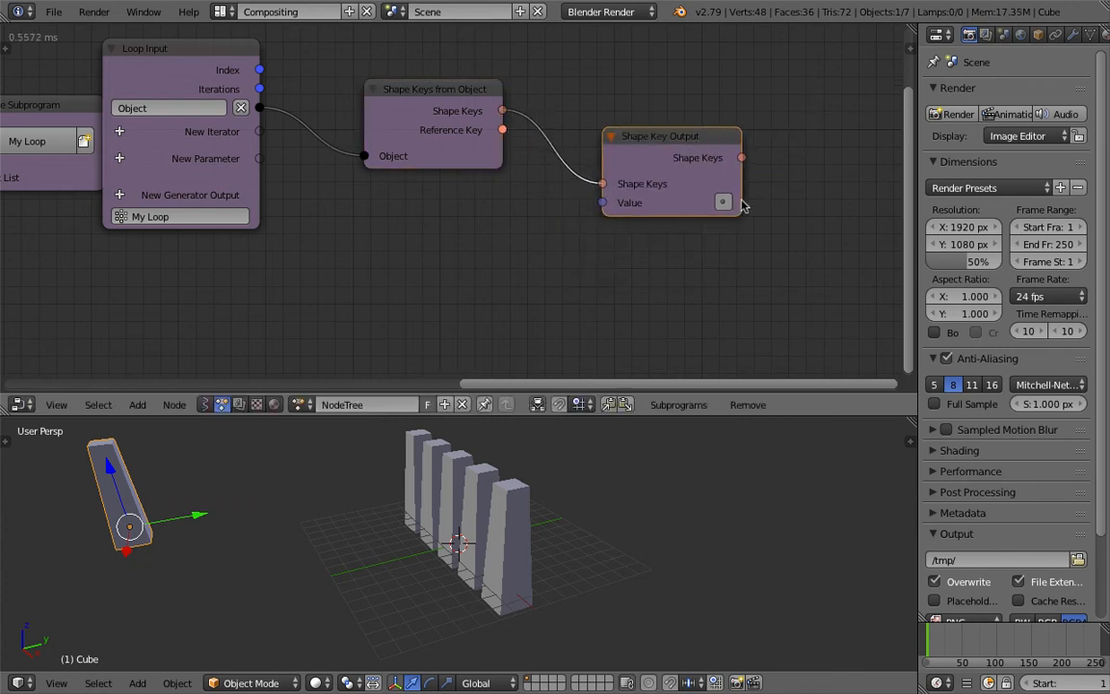
pyautogui.click(725, 206)
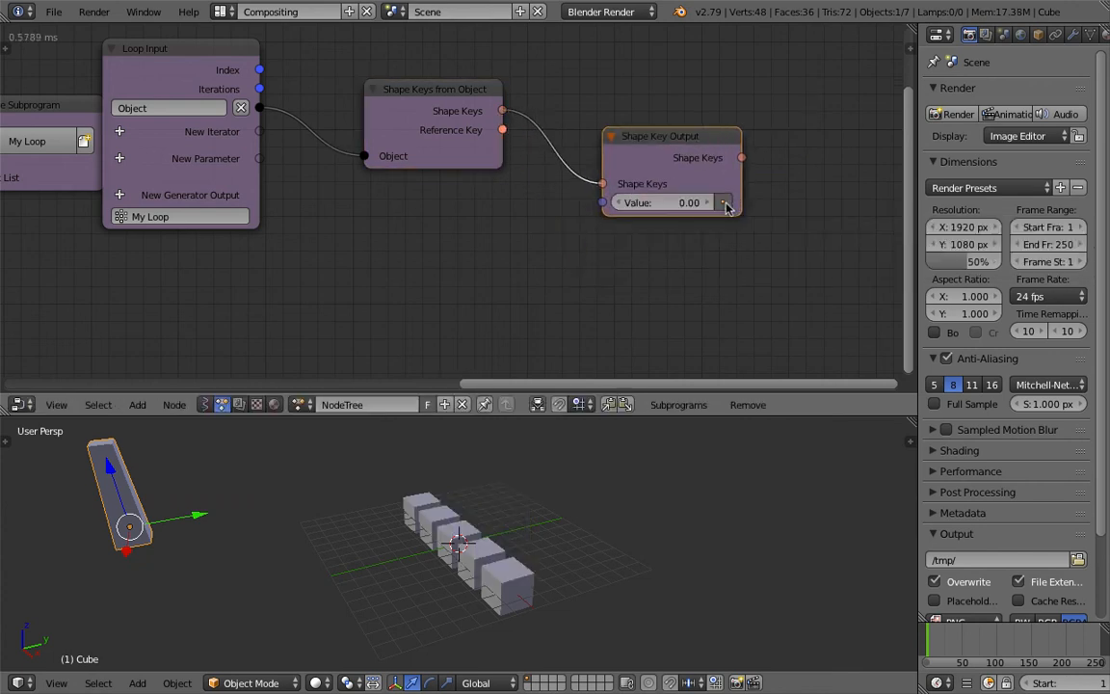
pyautogui.moveTo(680, 206); pyautogui.dragTo(776, 206)
# - Add a Random Number node below the Shape Keys from Object node
pyautogui.moveTo(434, 201); pyautogui.dragTo(456, 181, button='middle')
pyautogui.hotkey('ctrl', 'a')
pyautogui.write('random')
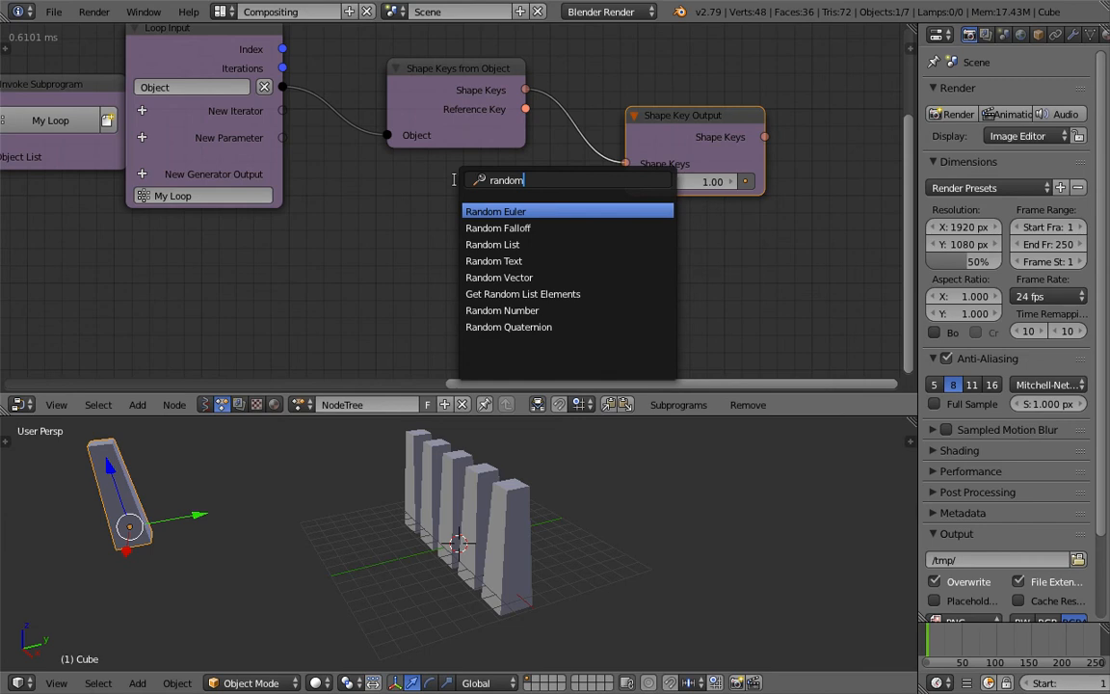
pyautogui.write(' n')
pyautogui.press('Return')
pyautogui.click(453, 179)
# - Link the Loop Input's Index to the Random Number's Seed and the Number output to the Shape Key Output's Value
pyautogui.moveTo(286, 51); pyautogui.dragTo(299, 72)
pyautogui.moveTo(352, 91); pyautogui.dragTo(399, 118, button='middle')
pyautogui.moveTo(301, 66); pyautogui.dragTo(461, 222)
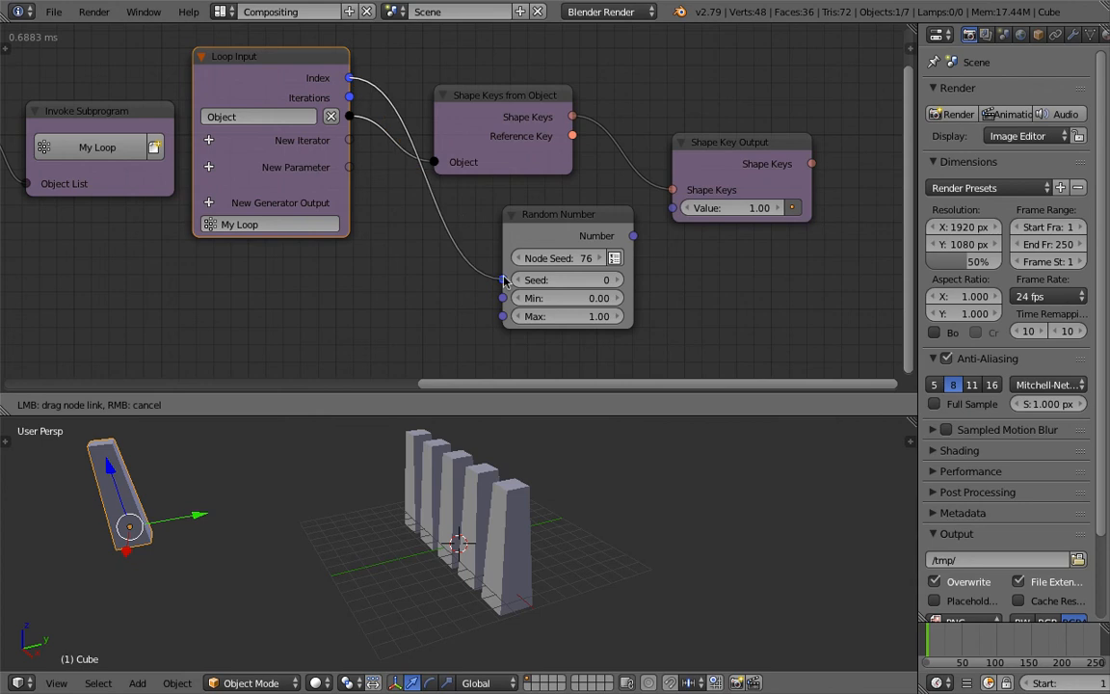
pyautogui.moveTo(503, 279); pyautogui.dragTo(503, 280)
pyautogui.moveTo(554, 214); pyautogui.dragTo(514, 215)
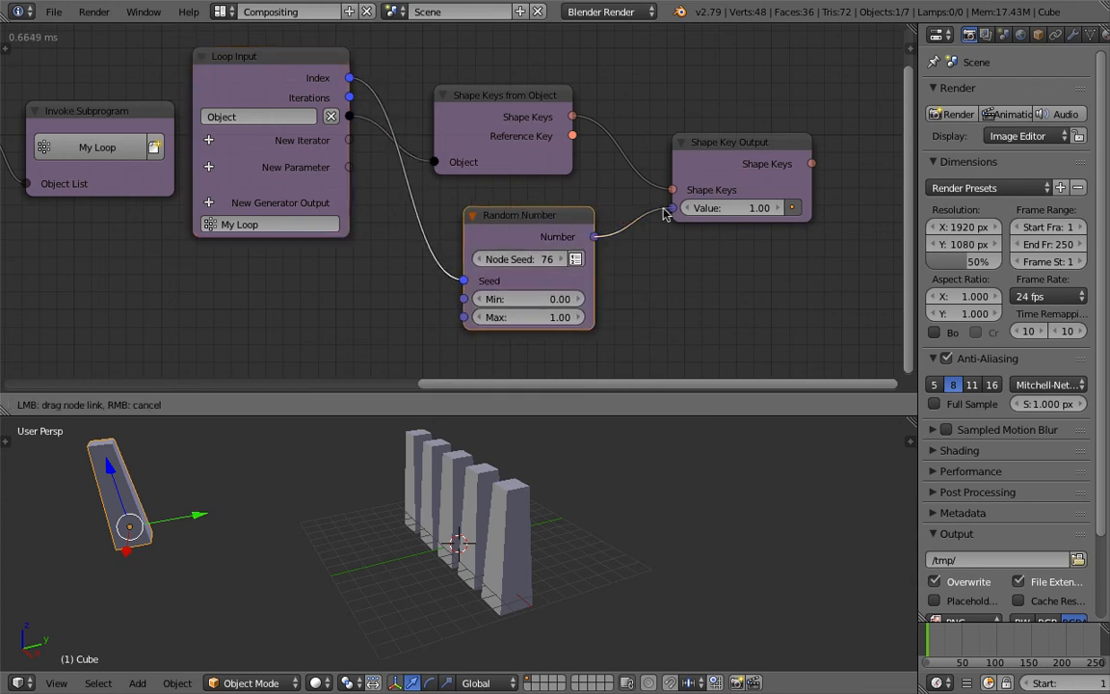
pyautogui.moveTo(663, 214); pyautogui.dragTo(670, 209)
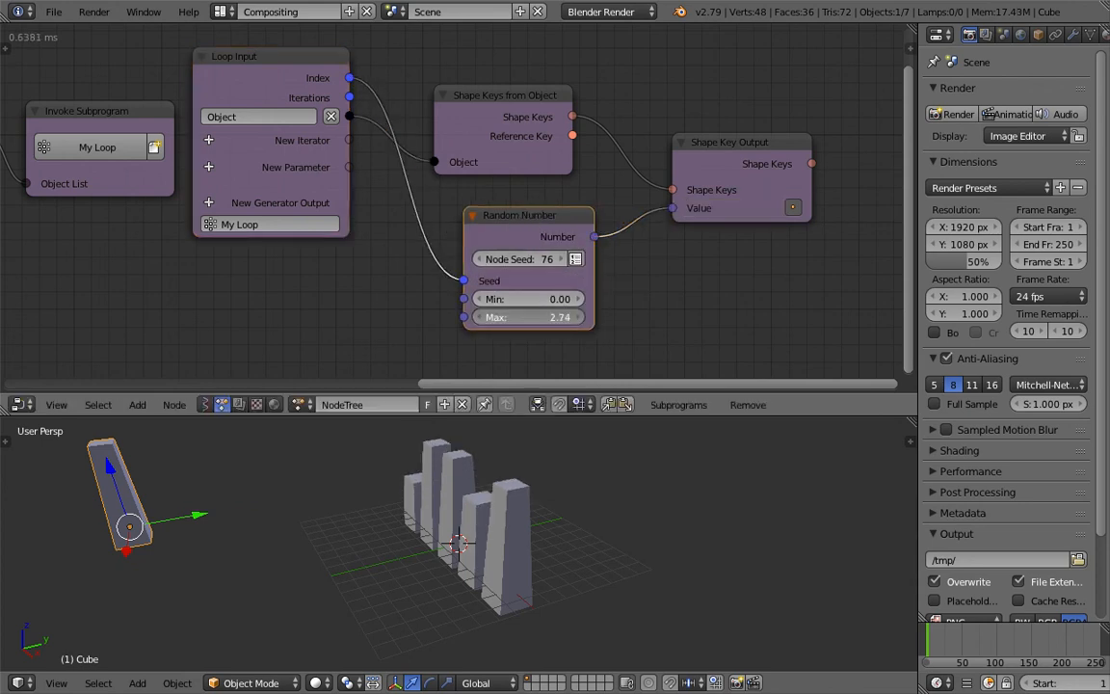
# - Set the Random Number's Max to 2.14 and view the instances from another angle
pyautogui.moveTo(543, 318)
pyautogui.mouseDown()
pyautogui.moveTo(482, 318)
pyautogui.moveTo(542, 319)
pyautogui.mouseUp()
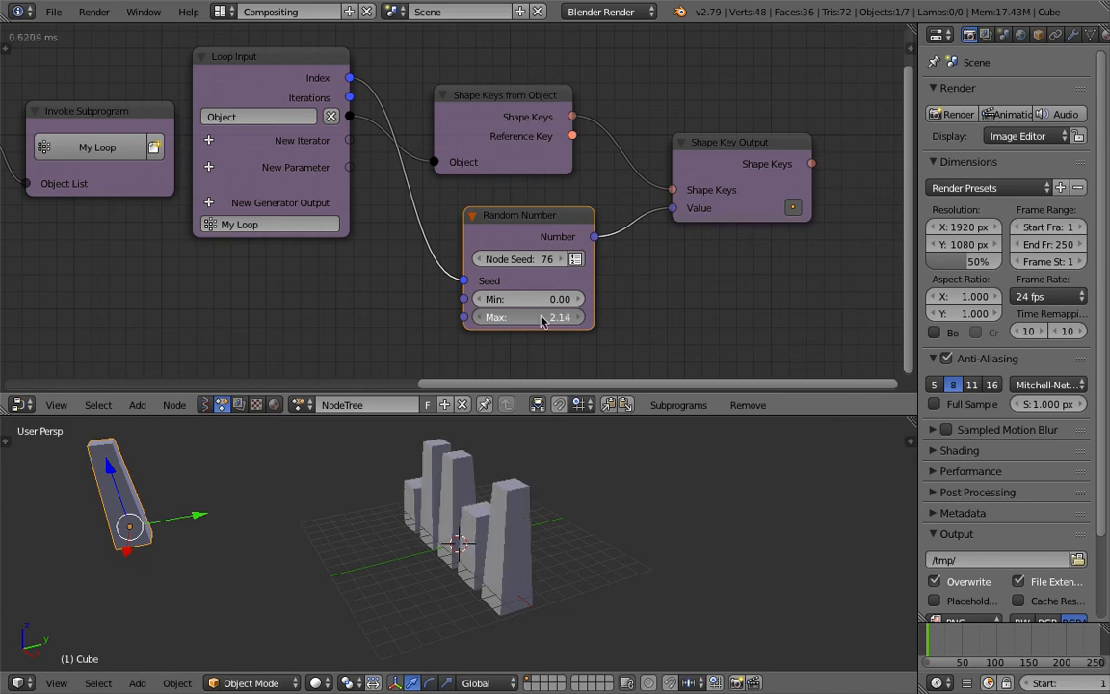
pyautogui.moveTo(521, 505); pyautogui.dragTo(569, 510, button='middle')
pyautogui.keyDown('shift'); pyautogui.moveTo(112, 532); pyautogui.dragTo(161, 527, button='middle'); pyautogui.keyUp('shift')
pyautogui.press('r')
pyautogui.press('r')
pyautogui.rightClick(181, 525)
# - Set the range maximum of the source cube's Cube.001 shape key to 2.000 and save the file
pyautogui.click(1090, 35)
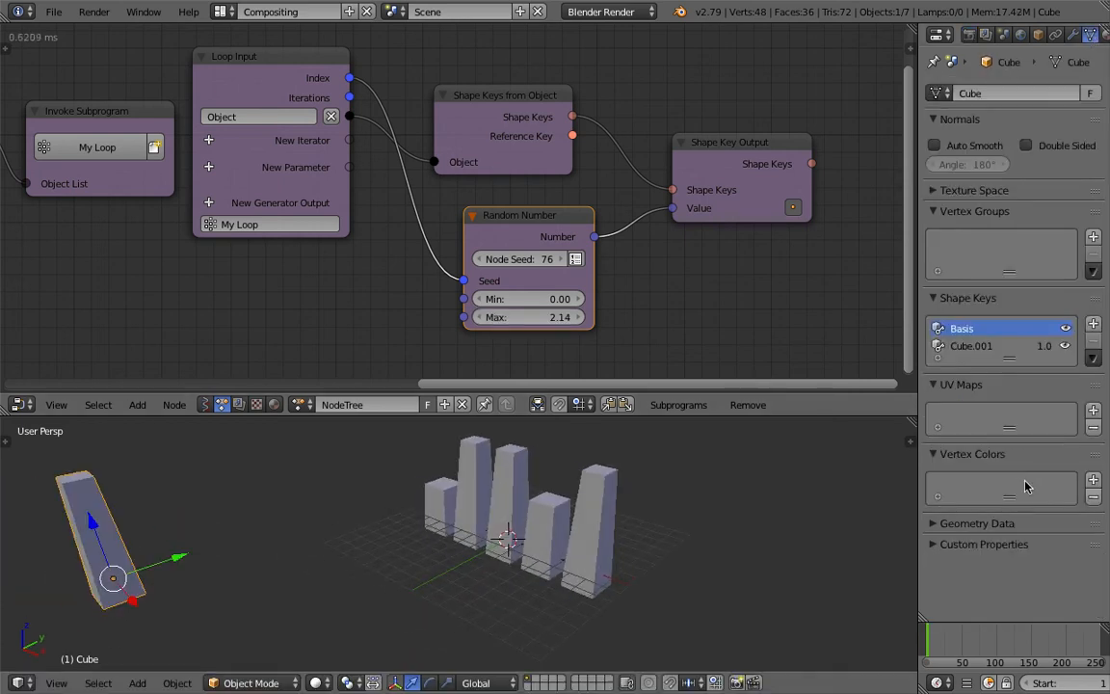
pyautogui.click(1011, 347)
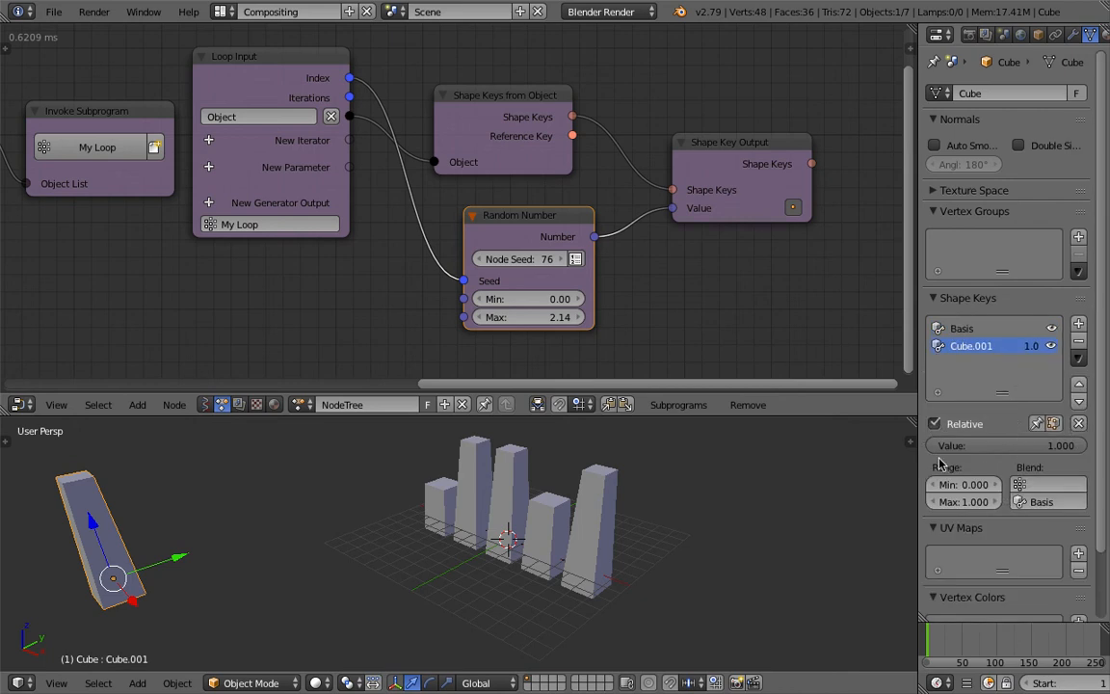
pyautogui.moveTo(915, 453); pyautogui.dragTo(845, 452)
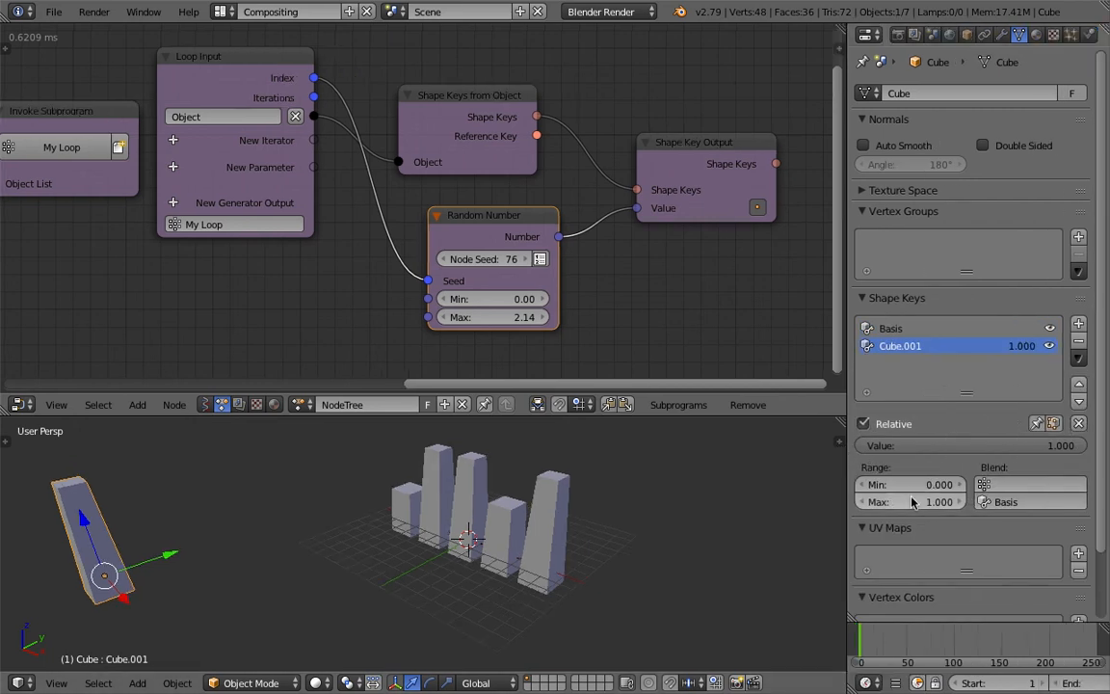
pyautogui.write('2')
pyautogui.press('Return')
pyautogui.moveTo(718, 485); pyautogui.dragTo(657, 479, button='middle')
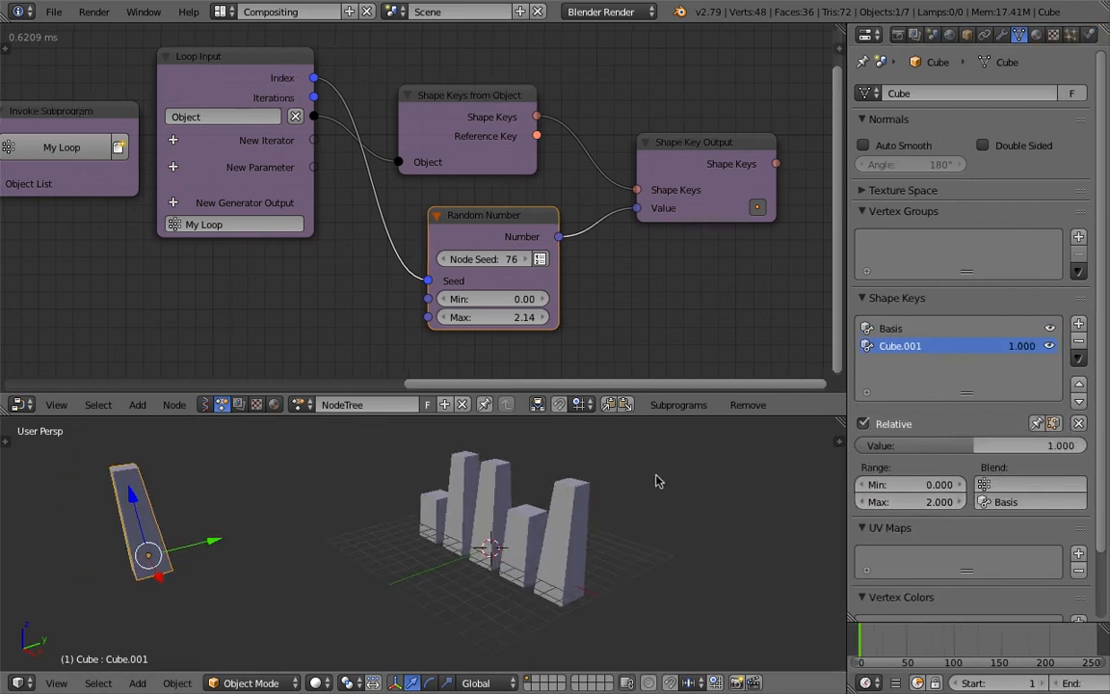
pyautogui.hotkey('ctrl', 's')
pyautogui.click(658, 480)
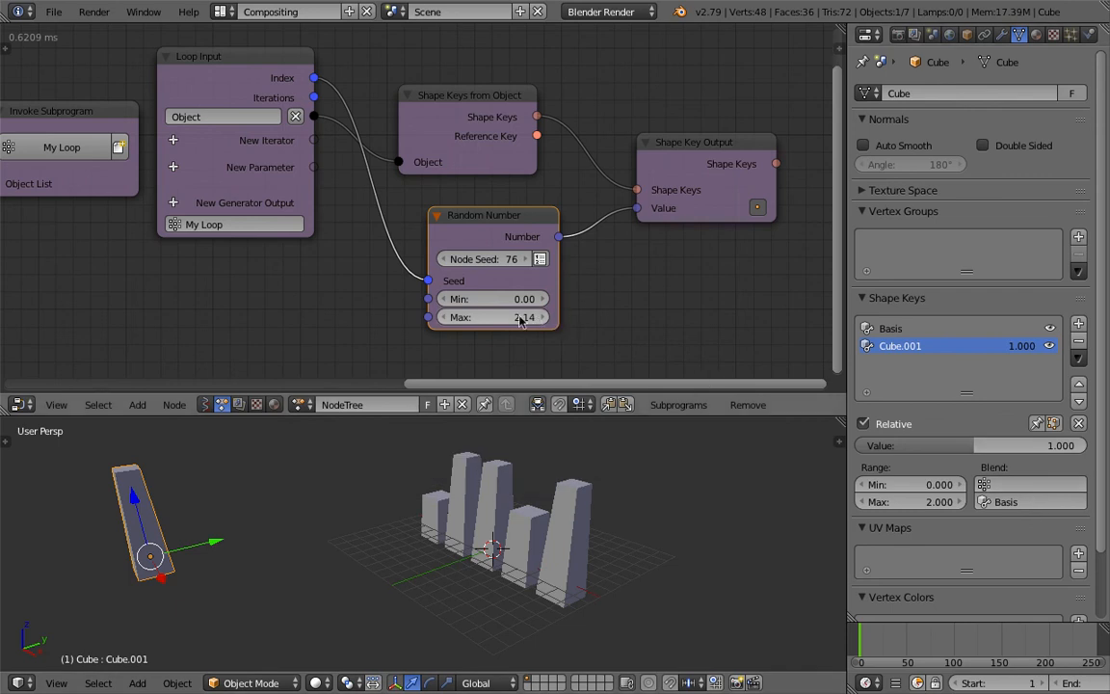
# - Lower the Random Number's Max slightly and save the file
pyautogui.moveTo(520, 320); pyautogui.dragTo(512, 320)
pyautogui.scroll(-2, 592, 320)
pyautogui.hotkey('ctrl', 's')
pyautogui.click(568, 312)
# - Reset the source data of the Object Instancer node so the cube instances take over the source cube's current shape key range
pyautogui.scroll(-1, 260, 179)
pyautogui.moveTo(274, 190); pyautogui.dragTo(420, 209, button='middle')
pyautogui.moveTo(389, 154); pyautogui.dragTo(665, 171, button='middle')
pyautogui.moveTo(320, 158); pyautogui.dragTo(488, 171, button='middle')
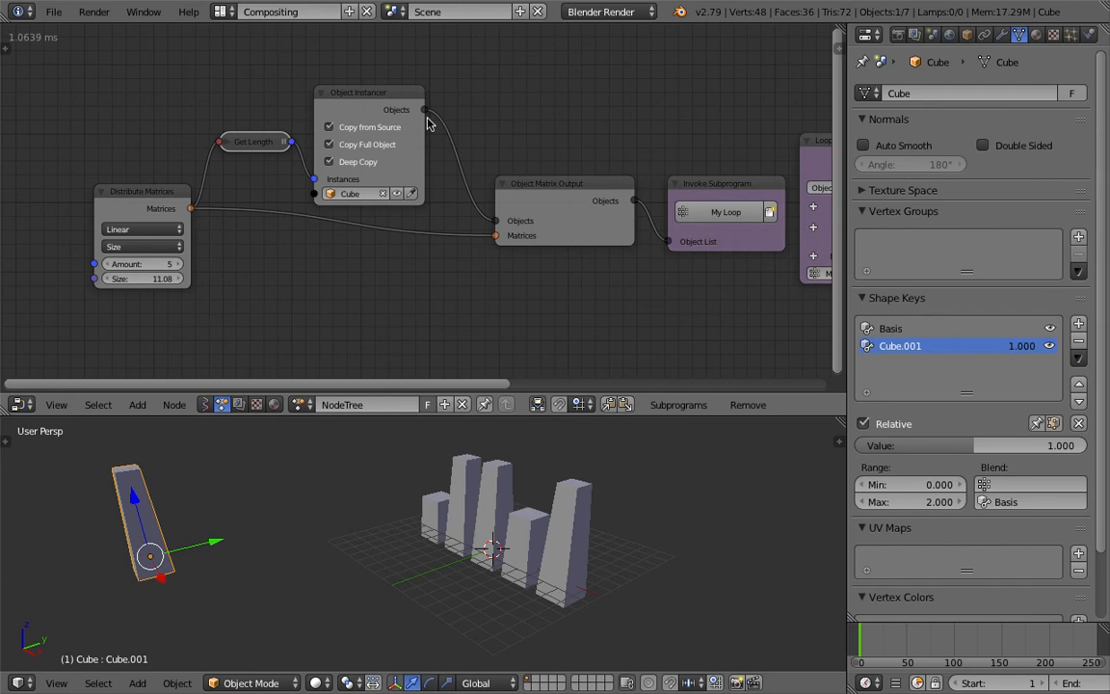
pyautogui.press('u')
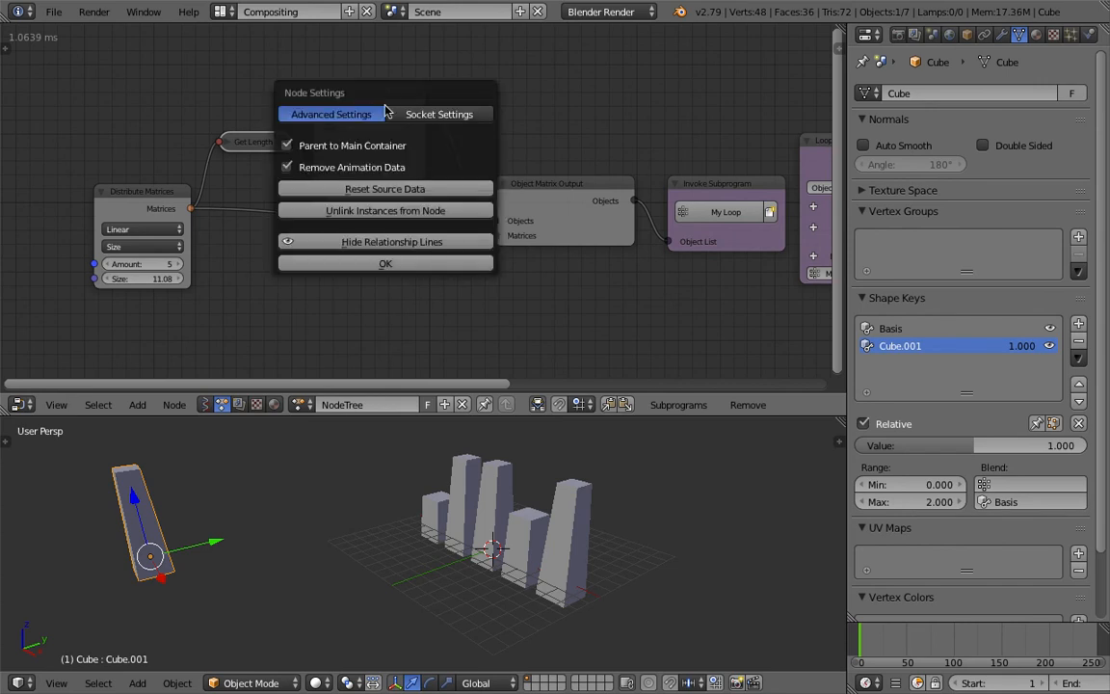
pyautogui.click(360, 190)
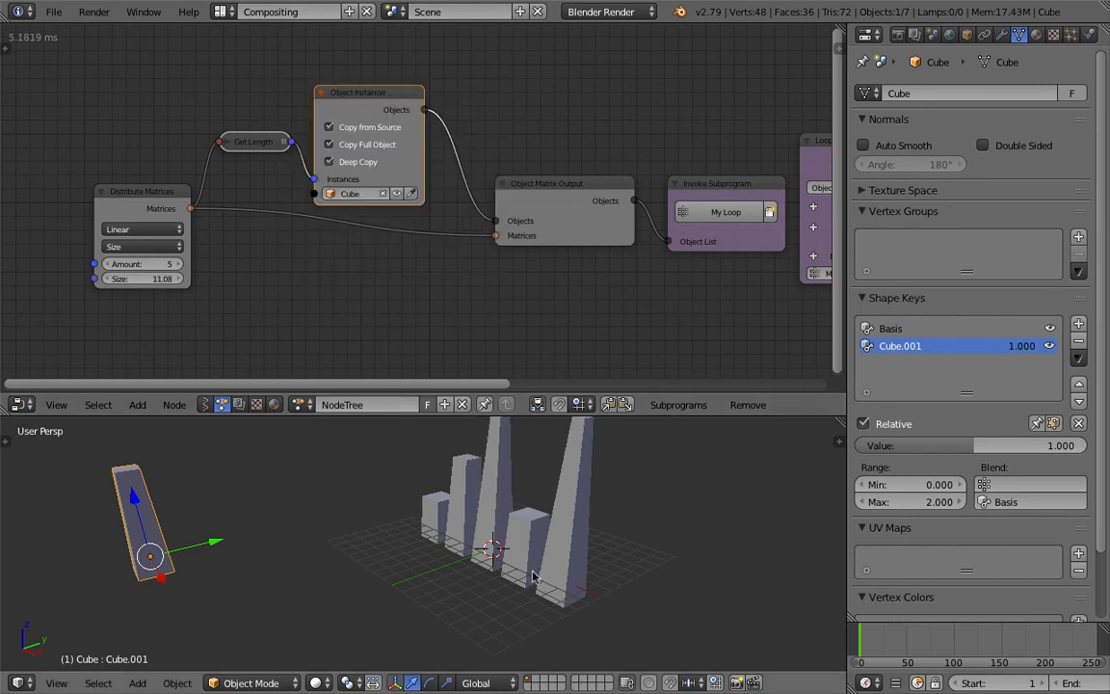
pyautogui.moveTo(695, 615); pyautogui.dragTo(599, 537, button='middle')
# - Try a different Node Seed on the Random Number node and view the row of instances from another angle
pyautogui.moveTo(761, 271); pyautogui.dragTo(529, 295, button='middle')
pyautogui.scroll(2, 549, 292)
pyautogui.moveTo(636, 286); pyautogui.dragTo(194, 204, button='middle')
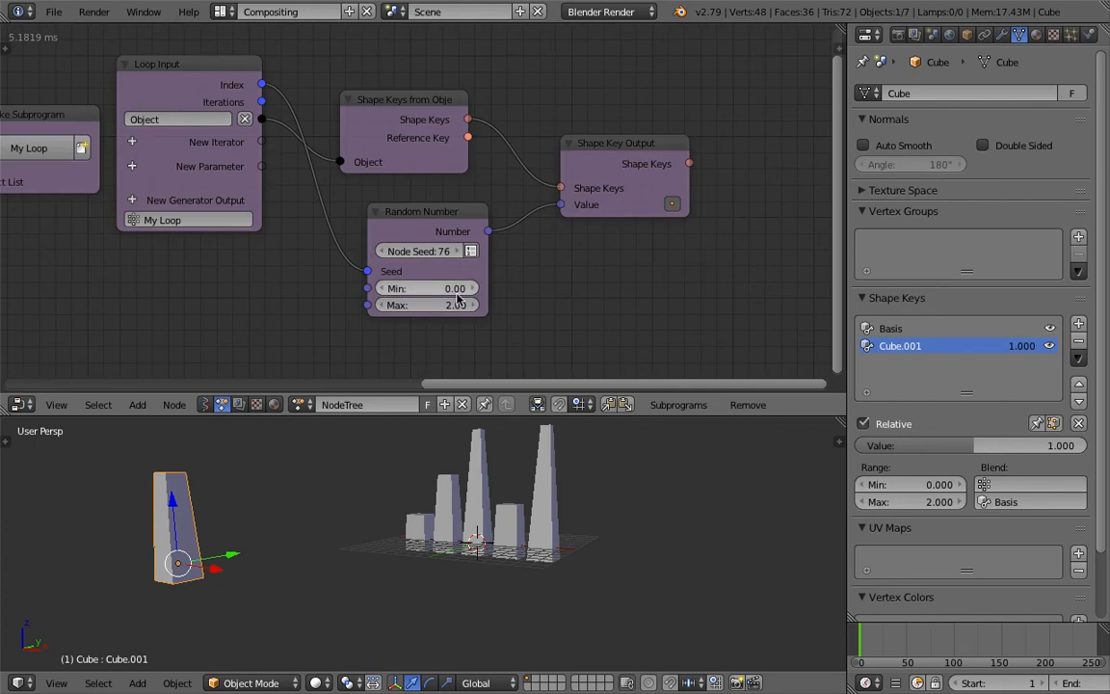
pyautogui.moveTo(424, 253); pyautogui.dragTo(482, 254)
pyautogui.moveTo(569, 525); pyautogui.dragTo(501, 542, button='middle')
# - Set the Distribute Matrices node's Amount to 9 and Size to 23.77
pyautogui.scroll(-5, 168, 280)
pyautogui.moveTo(34, 243); pyautogui.dragTo(615, 258, button='middle')
pyautogui.scroll(2, 308, 239)
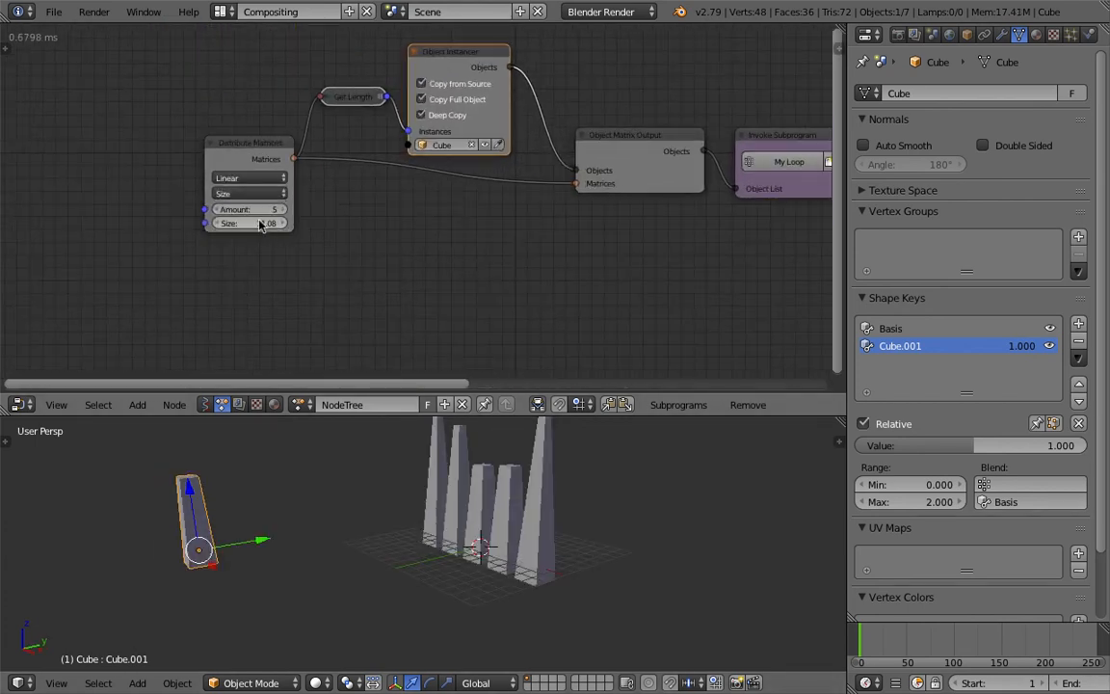
pyautogui.moveTo(261, 209); pyautogui.dragTo(371, 222)
# - Try another random Node Seed for the extended row of cube instances
pyautogui.scroll(-5, 478, 241)
pyautogui.moveTo(617, 272); pyautogui.dragTo(95, 268, button='middle')
pyautogui.scroll(5, 366, 248)
pyautogui.moveTo(334, 244); pyautogui.dragTo(549, 520)
pyautogui.moveTo(549, 520); pyautogui.dragTo(515, 535, button='middle')
# - Switch Distribute Matrices to Grid with 10 divisions in X and Y, and set both Width and Length to 24.11
pyautogui.scroll(-4, 322, 327)
pyautogui.moveTo(322, 327); pyautogui.dragTo(828, 294, button='middle')
pyautogui.scroll(5, 347, 223)
pyautogui.scroll(2, 335, 223)
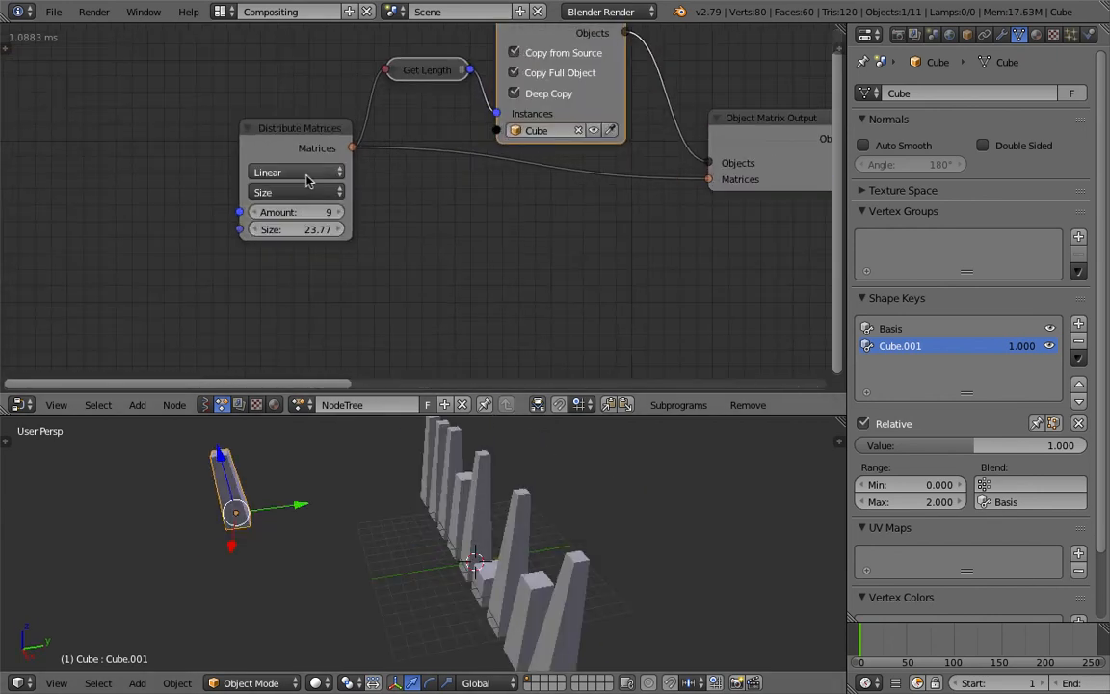
pyautogui.click(307, 172)
pyautogui.click(309, 135)
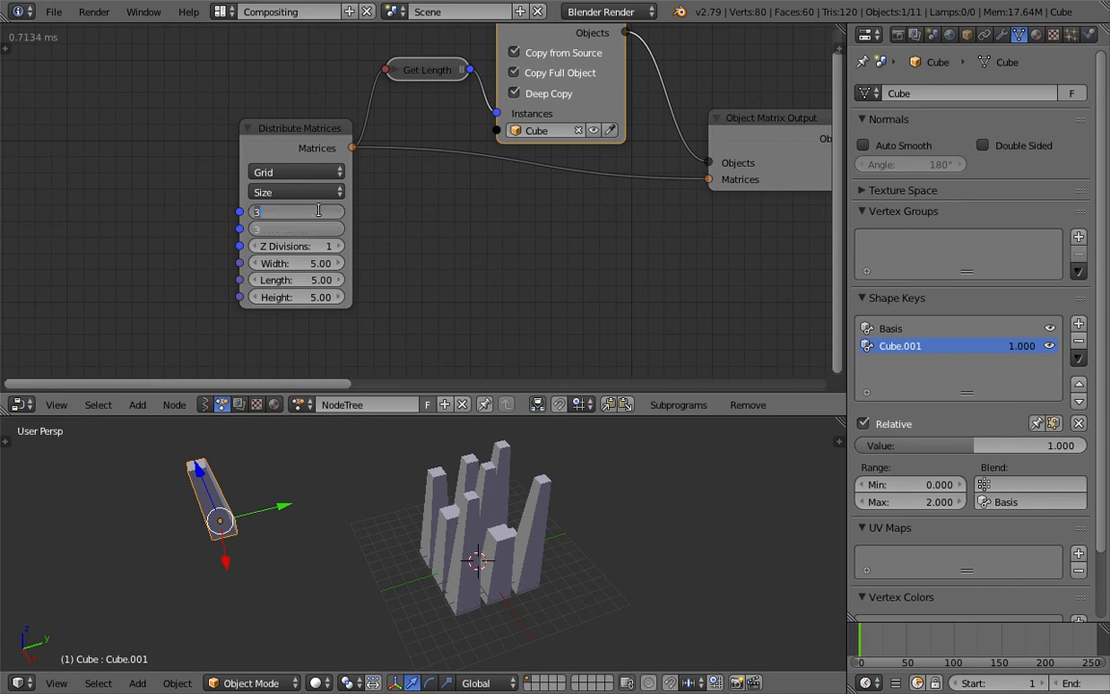
pyautogui.write('10')
pyautogui.press('Return')
pyautogui.moveTo(296, 263); pyautogui.dragTo(475, 279)
pyautogui.moveTo(461, 503); pyautogui.dragTo(516, 486, button='middle')
# - Set the Random Number's Node Seed to 257 and view the grid of cubes from another angle
pyautogui.moveTo(639, 226); pyautogui.dragTo(580, 235, button='middle')
pyautogui.moveTo(670, 197); pyautogui.dragTo(392, 220, button='middle')
pyautogui.moveTo(637, 213); pyautogui.dragTo(342, 219, button='middle')
pyautogui.moveTo(493, 226); pyautogui.dragTo(396, 226, button='middle')
pyautogui.moveTo(559, 234); pyautogui.dragTo(468, 203, button='middle')
pyautogui.scroll(2, 468, 205)
pyautogui.moveTo(539, 271); pyautogui.dragTo(590, 270)
pyautogui.moveTo(289, 540); pyautogui.dragTo(270, 578, button='middle')
# - Move the source cube farther away from the grid of instances and save the file
pyautogui.press('g')
pyautogui.click(166, 572)
pyautogui.hotkey('ctrl', 's')
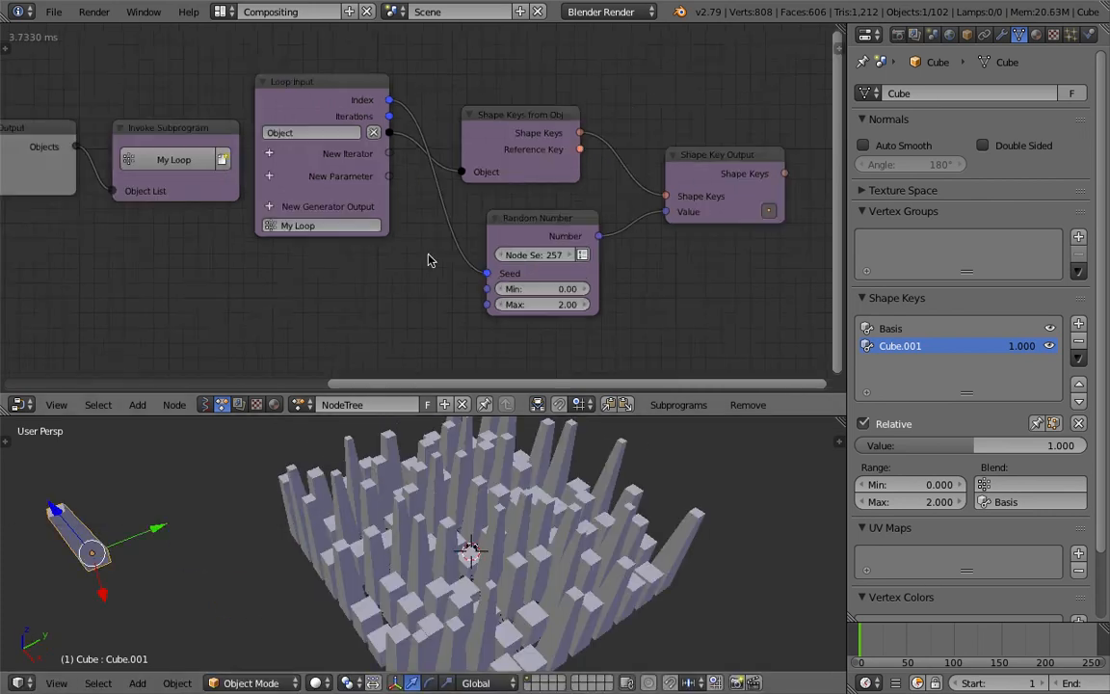
# - Widen the node editor and 3D view by narrowing the properties editor, and bring the loop's nodes into view
pyautogui.scroll(-2, 654, 212)
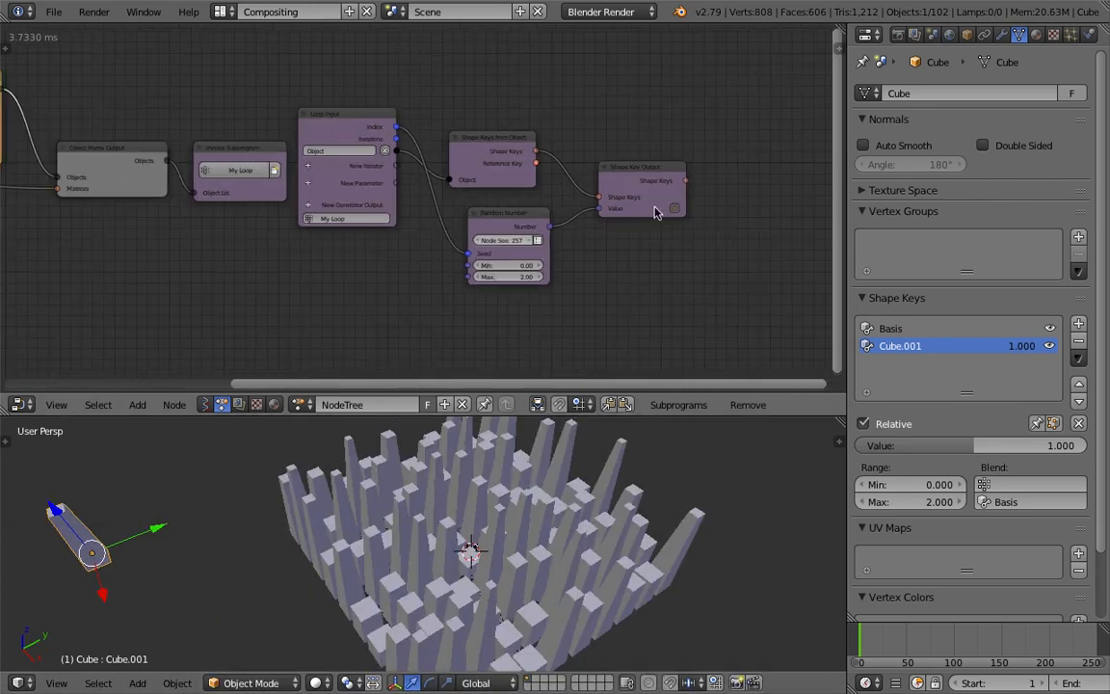
pyautogui.moveTo(863, 161); pyautogui.dragTo(1002, 161)
pyautogui.keyDown('ctrl'); pyautogui.scroll(6, 515, 156); pyautogui.keyUp('ctrl')
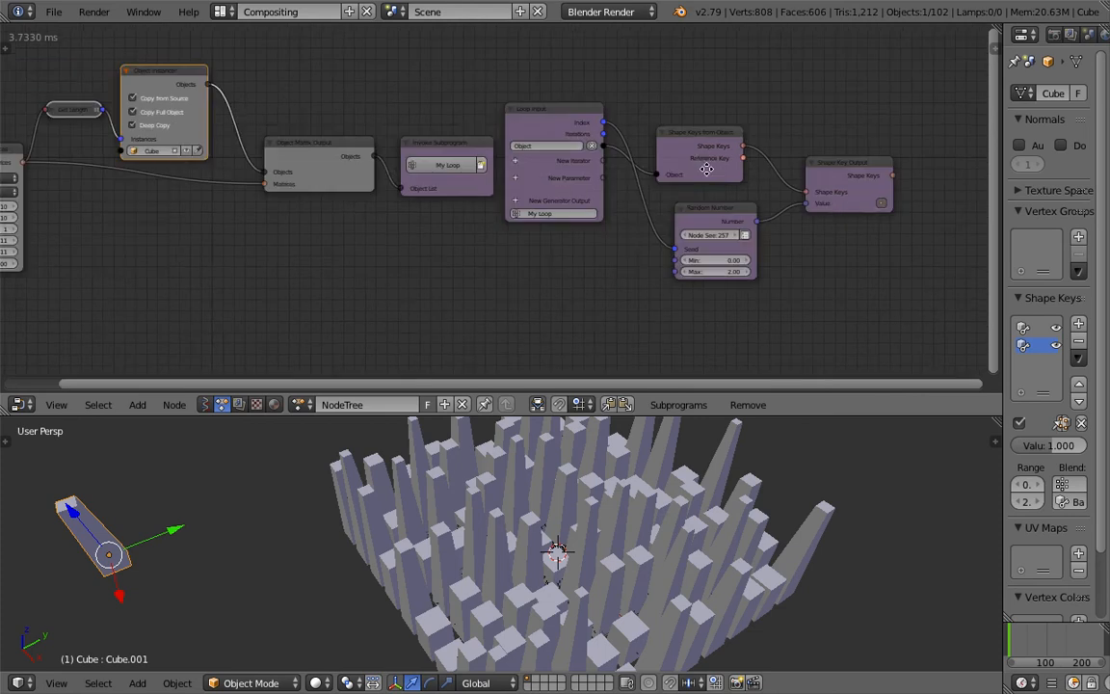
pyautogui.moveTo(641, 456); pyautogui.dragTo(575, 462, button='middle')
pyautogui.moveTo(467, 249); pyautogui.dragTo(274, 223, button='middle')
pyautogui.scroll(1, 446, 238)
# - Insert a Math node set to Add between the Loop Input's Index and the Random Number's Seed, making room for it
pyautogui.hotkey('shift', 'a')
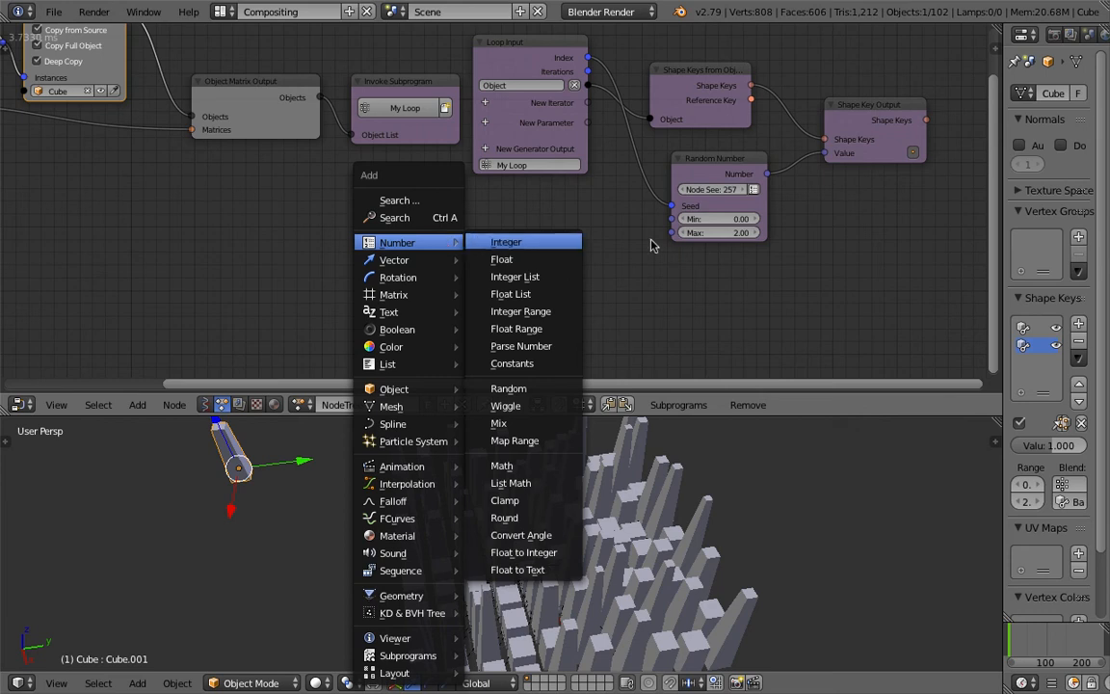
pyautogui.moveTo(725, 164); pyautogui.dragTo(768, 197)
pyautogui.hotkey('ctrl', 'a')
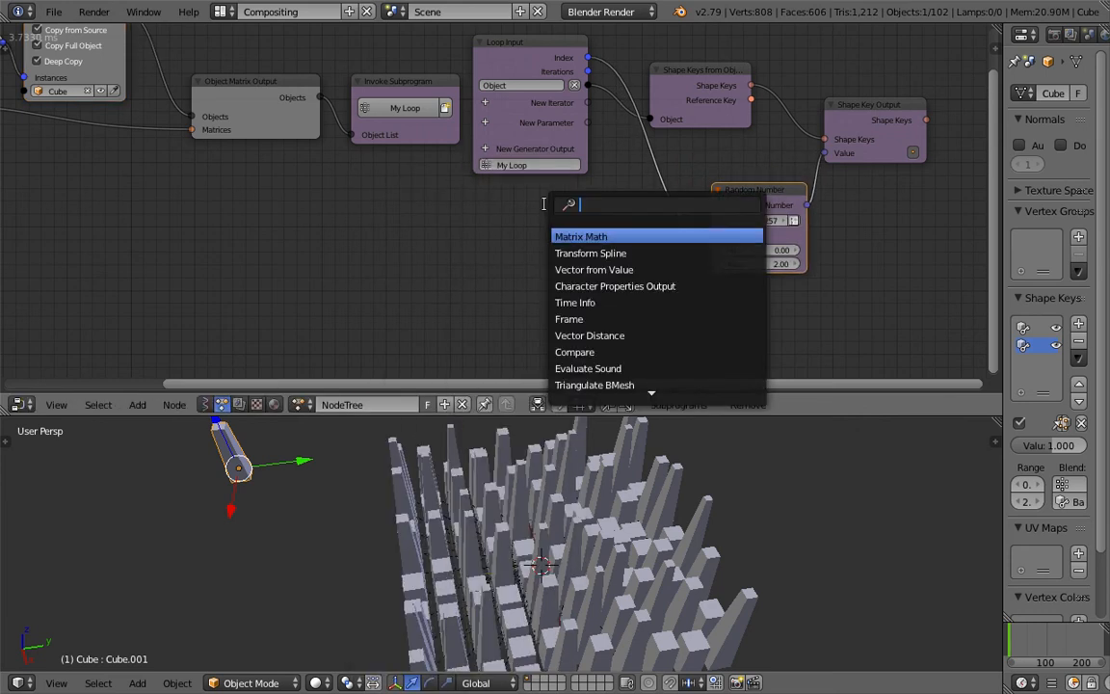
pyautogui.write('math')
pyautogui.press('Down')
pyautogui.press('Down')
pyautogui.press('Down')
pyautogui.press('Up')
pyautogui.press('Down')
pyautogui.press('Return')
pyautogui.click(607, 204)
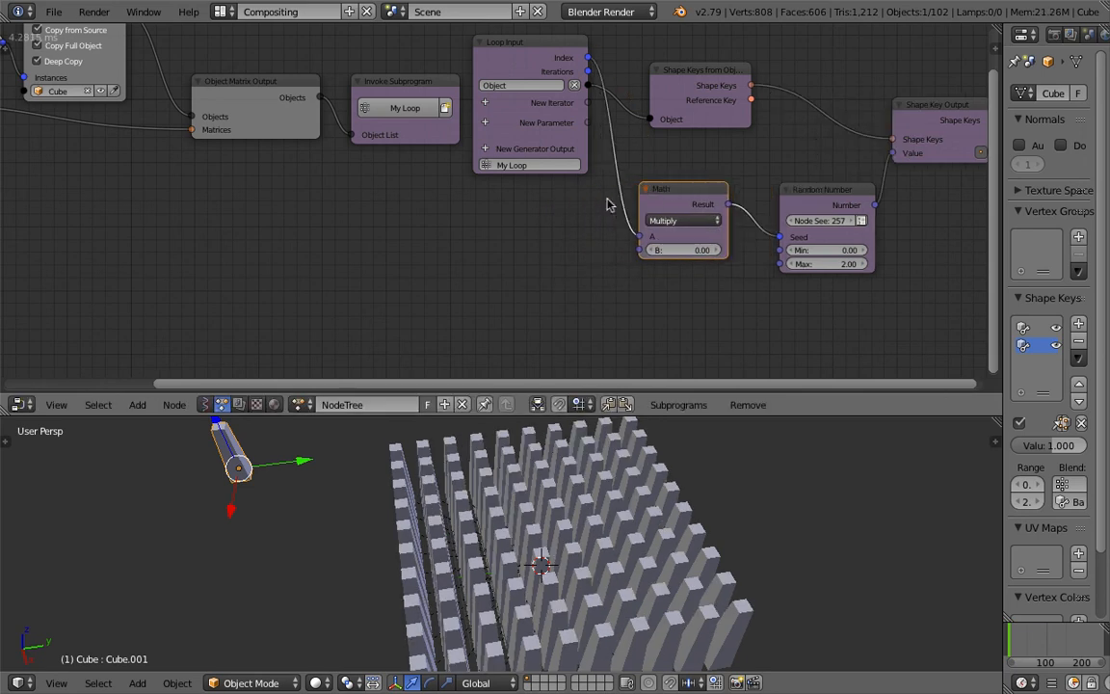
pyautogui.click(682, 220)
pyautogui.click(665, 207)
# - Add a Time Info node and link its Frame output to the Math node's B input
pyautogui.hotkey('shift', 'a')
pyautogui.moveTo(533, 245)
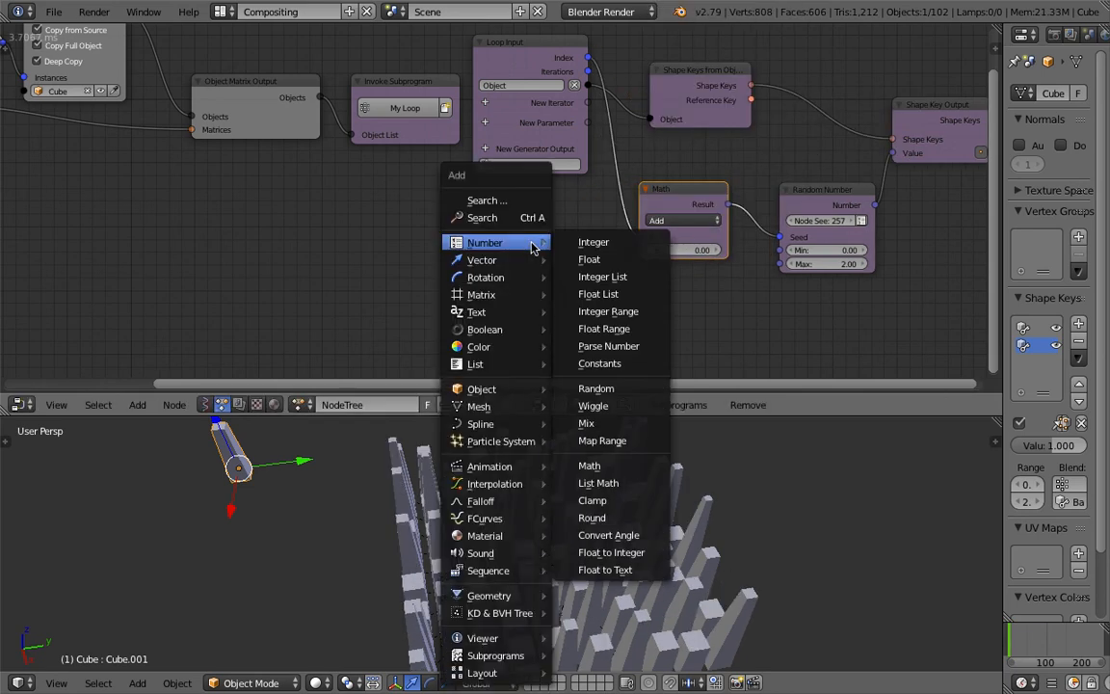
pyautogui.click(530, 226)
pyautogui.write('fra')
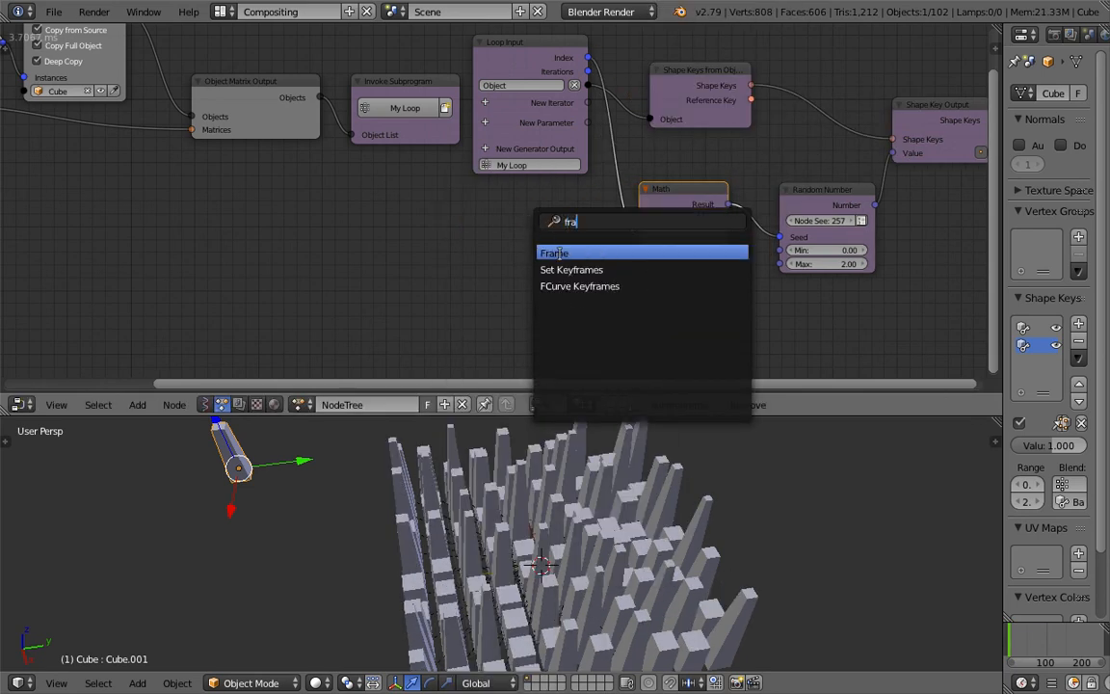
pyautogui.press('Return')
pyautogui.click(595, 278)
pyautogui.moveTo(606, 276); pyautogui.dragTo(639, 250)
# - Play the animation and check the changing cube heights from two angles
pyautogui.hotkey('alt', 'a')
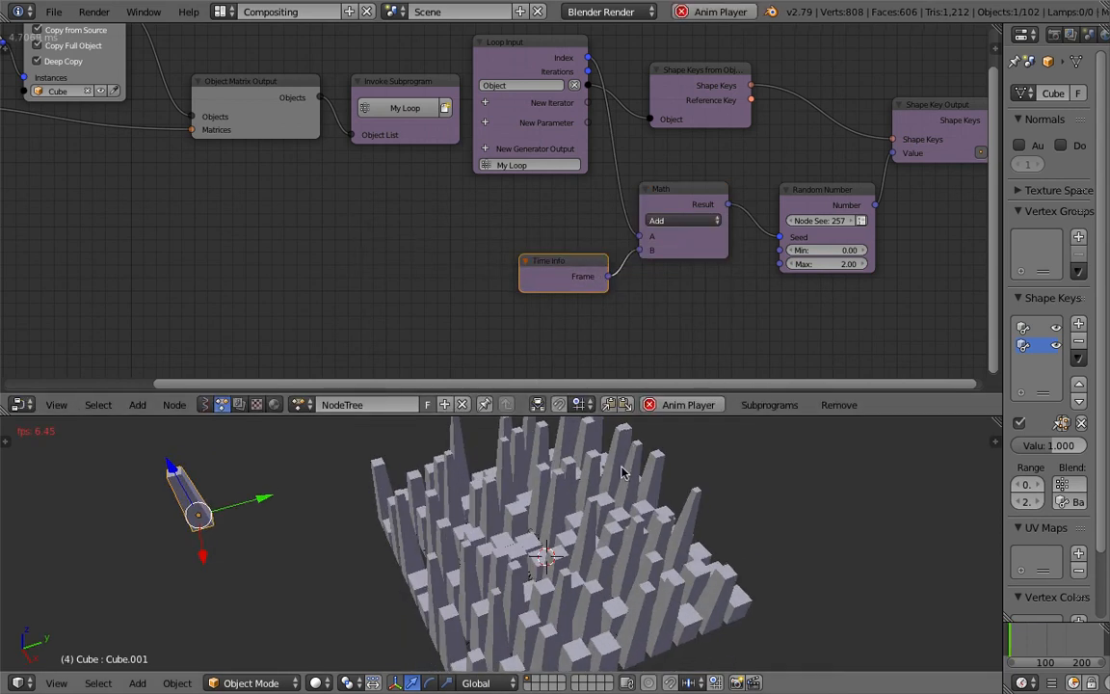
pyautogui.press('Escape')
pyautogui.scroll(-2, 627, 495)
pyautogui.moveTo(628, 498); pyautogui.dragTo(733, 460, button='middle')
pyautogui.hotkey('alt', 'a')
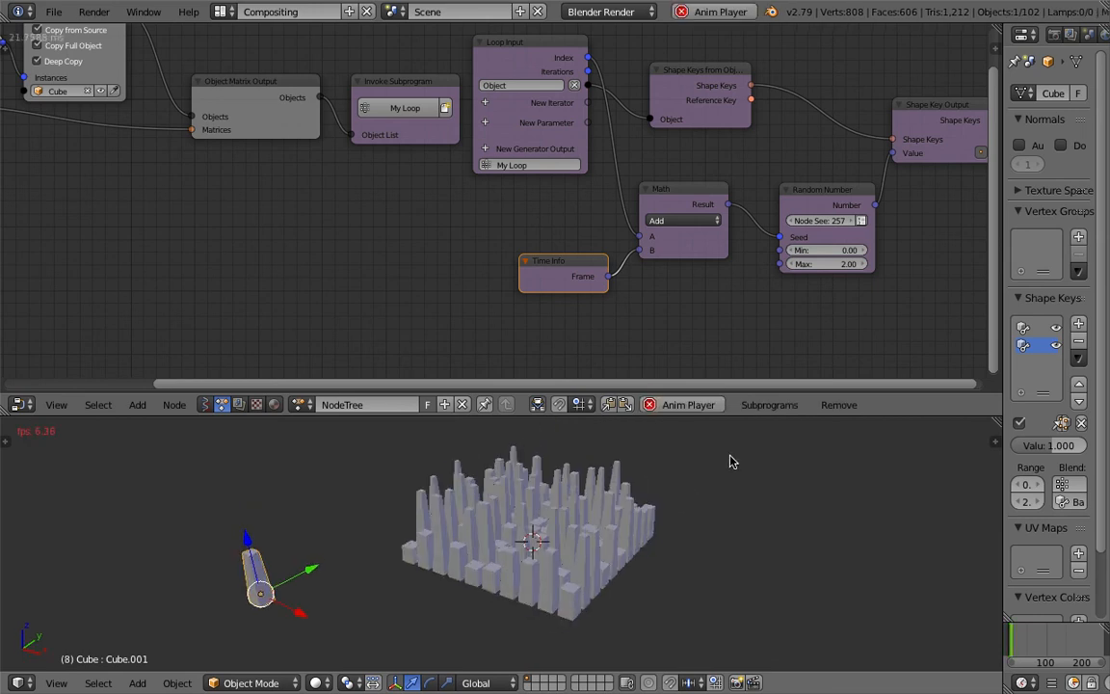
pyautogui.press('Escape')
# - Save the file with the animated grid framed in the 3D view
pyautogui.scroll(2, 681, 527)
pyautogui.hotkey('ctrl', 's')
pyautogui.click(681, 525)
pyautogui.scroll(-2, 664, 503)
pyautogui.moveTo(624, 453); pyautogui.dragTo(580, 482, button='middle')
pyautogui.hotkey('ctrl', 's')
pyautogui.click(580, 481)
# - Reveal the Animation Nodes settings beside the node tree and set the animation's end frame to 50
pyautogui.moveTo(94, 156); pyautogui.dragTo(224, 169, button='middle')
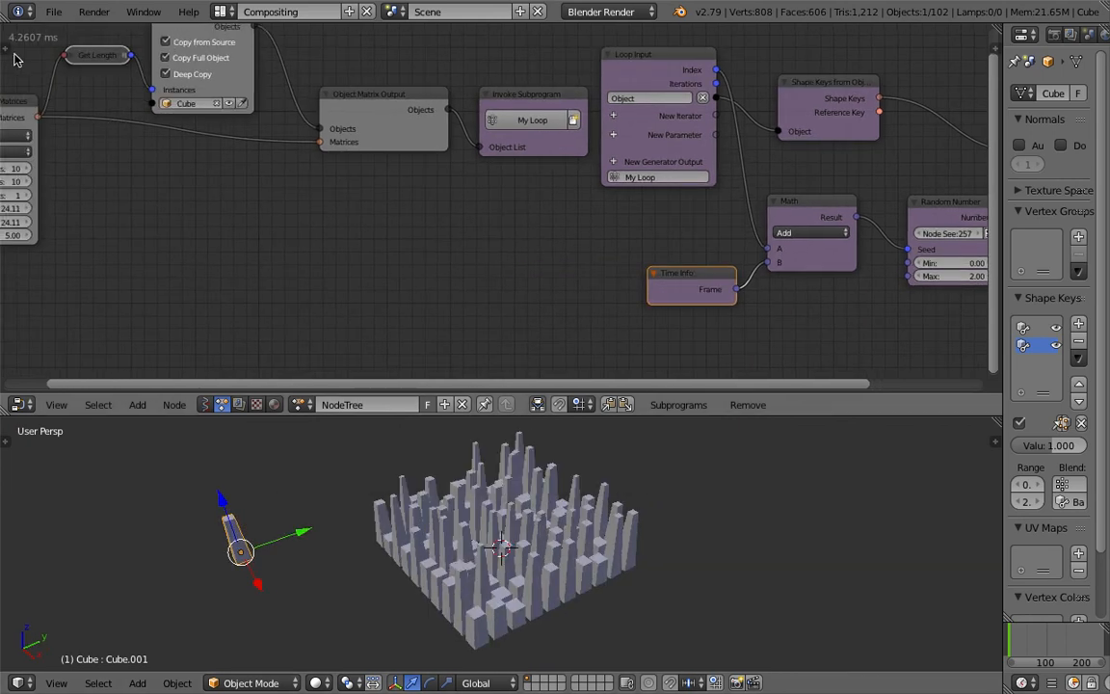
pyautogui.click(8, 46)
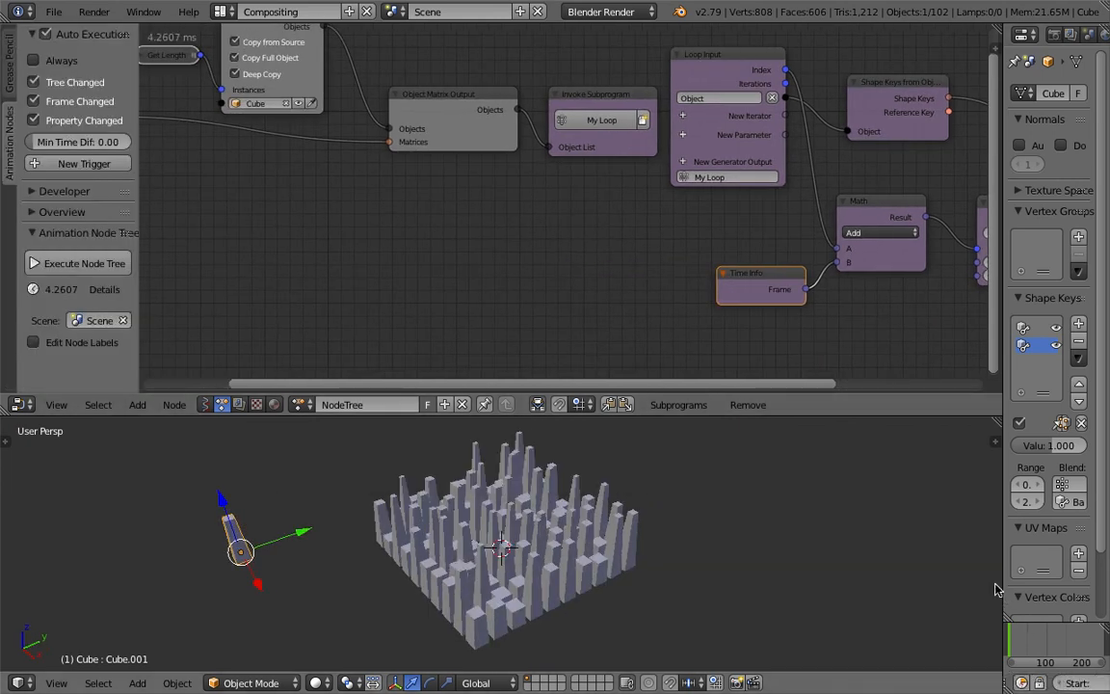
pyautogui.moveTo(1002, 579); pyautogui.dragTo(821, 578)
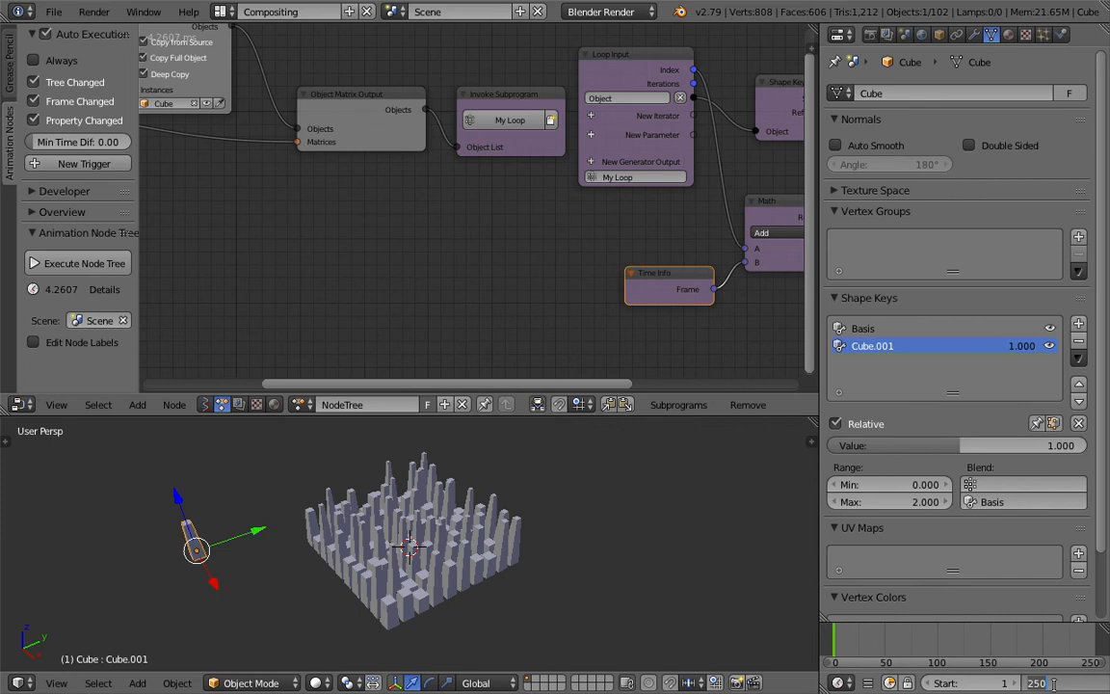
pyautogui.write('50')
pyautogui.press('Return')
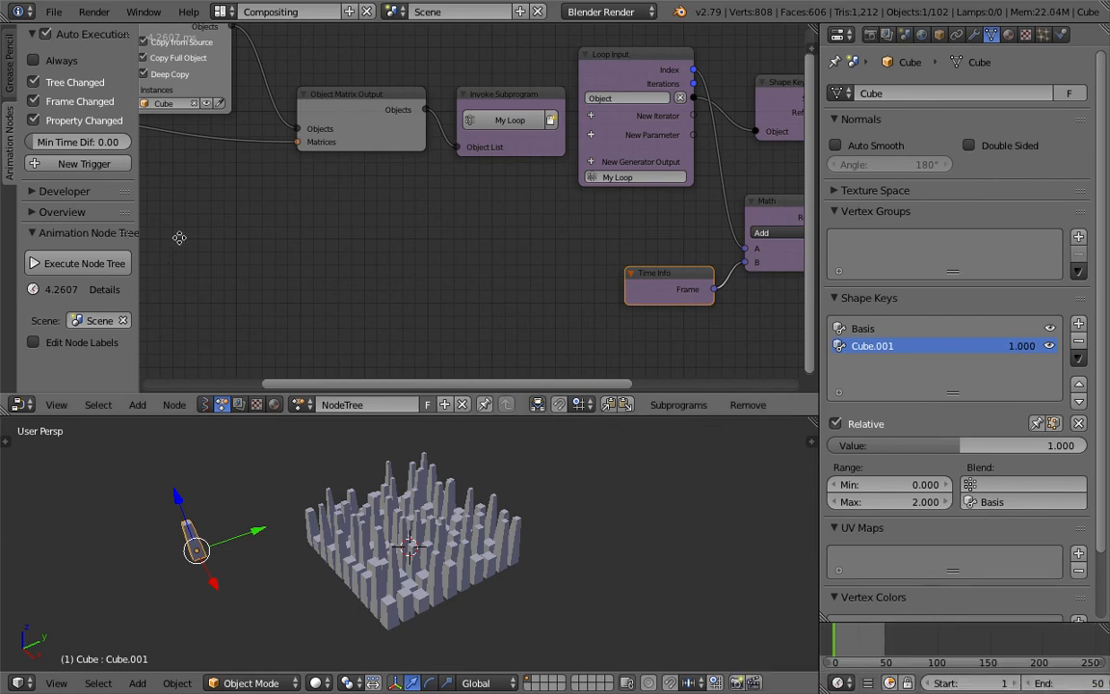
# - Expand the Developer settings of Animation Nodes and widen their area until the options are readable
pyautogui.moveTo(156, 208); pyautogui.dragTo(194, 199, button='middle')
pyautogui.click(72, 192)
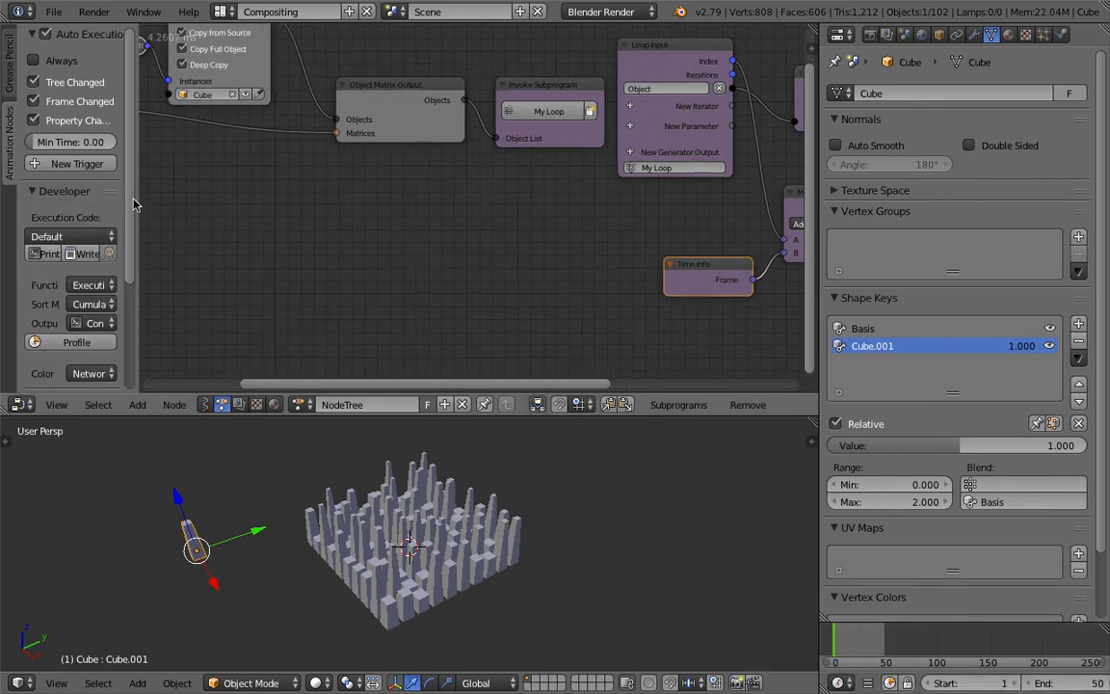
pyautogui.moveTo(137, 201); pyautogui.dragTo(205, 201)
# - Examine the Shape Key Output node and the chain of loop nodes that feeds it
pyautogui.scroll(-3, 476, 246)
pyautogui.moveTo(476, 246); pyautogui.dragTo(76, 209, button='middle')
pyautogui.scroll(3, 637, 173)
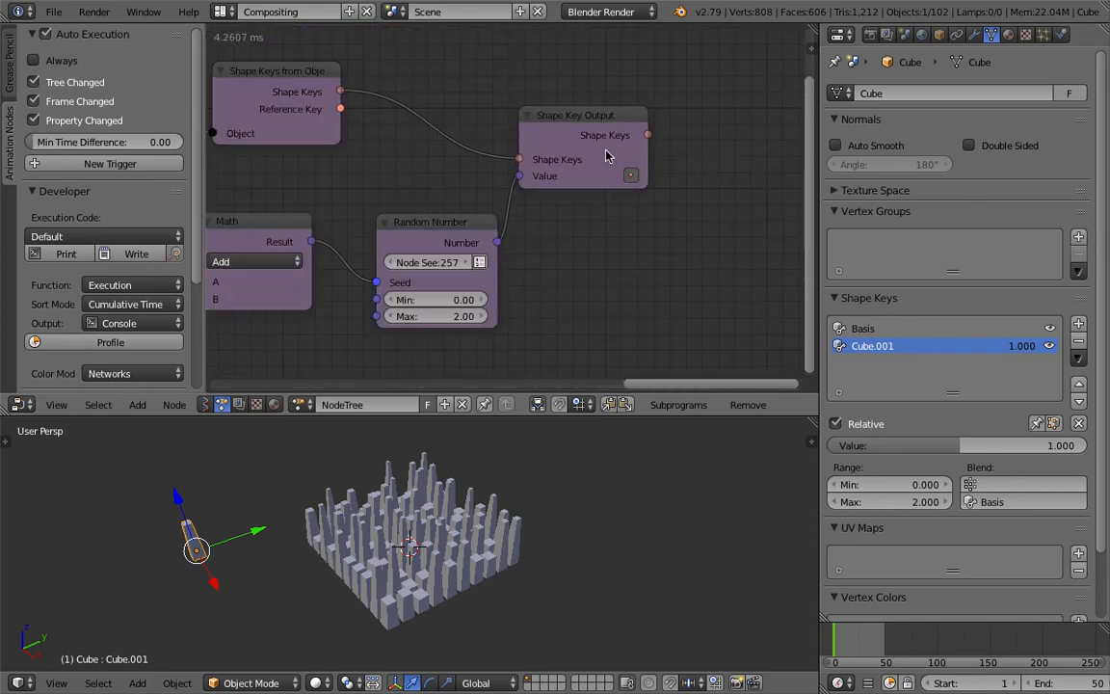
pyautogui.moveTo(628, 224); pyautogui.dragTo(585, 179, button='middle')
pyautogui.hotkey('shift', 'a')
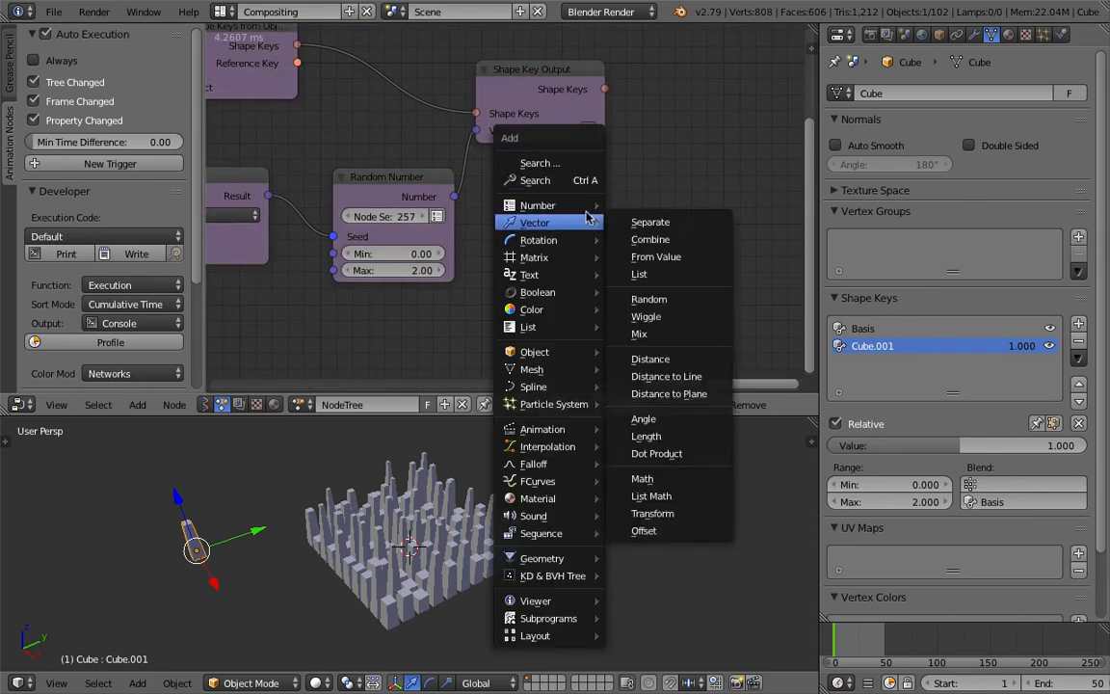
pyautogui.scroll(-5, 279, 173)
pyautogui.moveTo(274, 178); pyautogui.dragTo(584, 195, button='middle')
pyautogui.scroll(-2, 343, 188)
pyautogui.scroll(2, 424, 209)
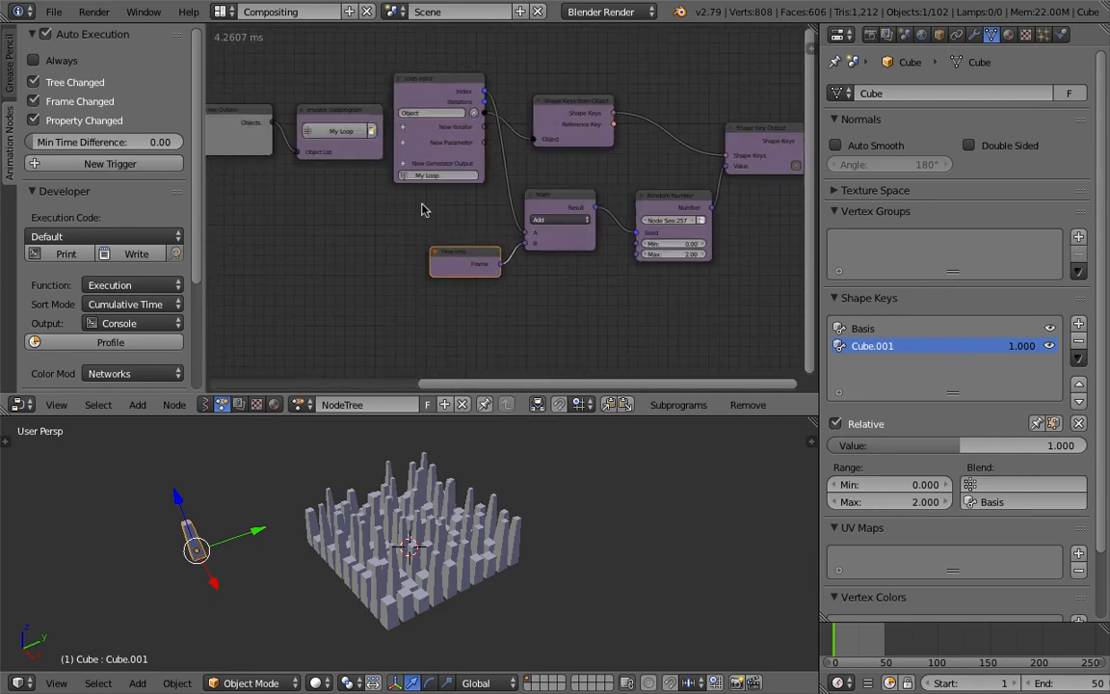
pyautogui.moveTo(375, 225); pyautogui.dragTo(401, 224, button='middle')
# - Expand the Animation Nodes Overview and bake the node tree to keyframes
pyautogui.moveTo(197, 171); pyautogui.dragTo(203, 292)
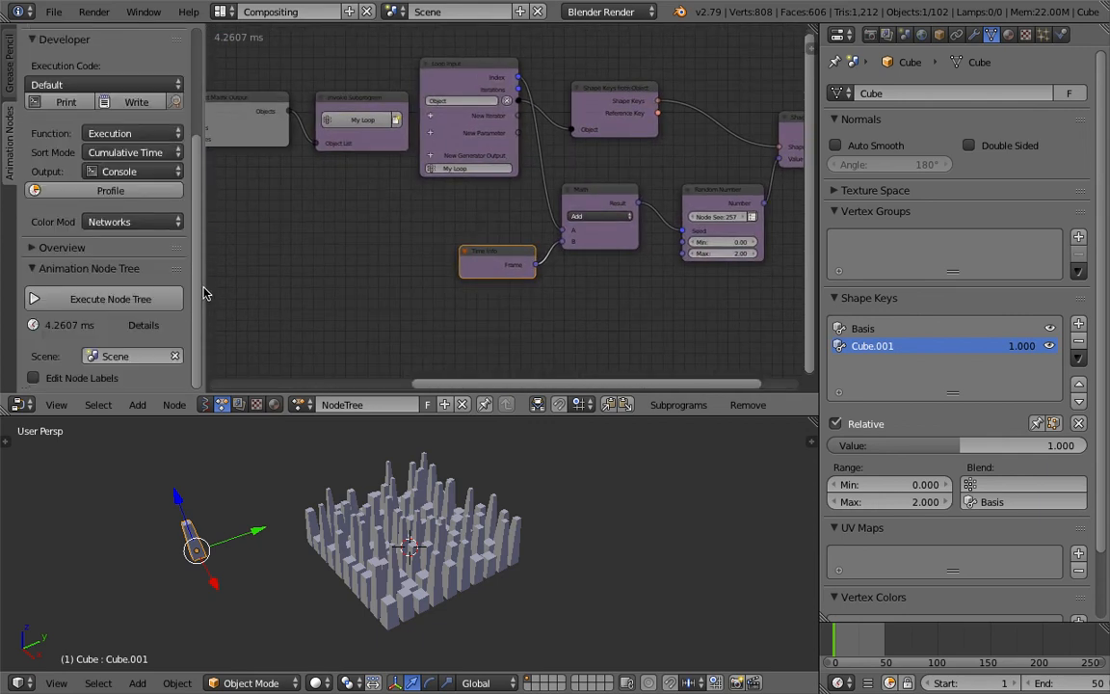
pyautogui.click(61, 248)
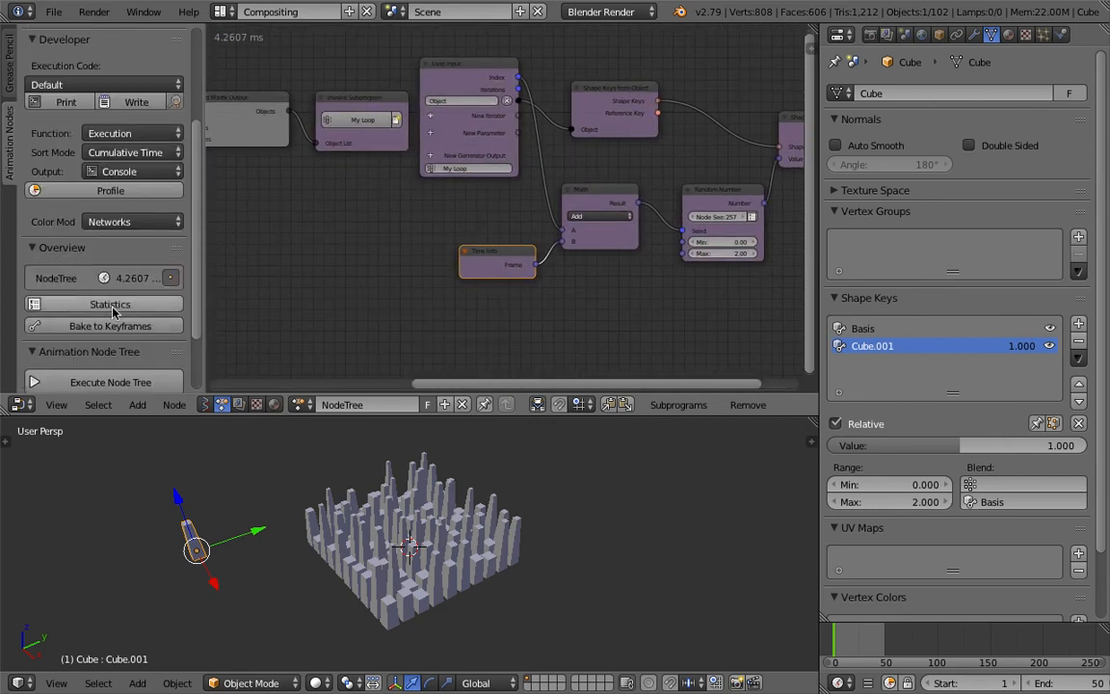
pyautogui.click(139, 326)
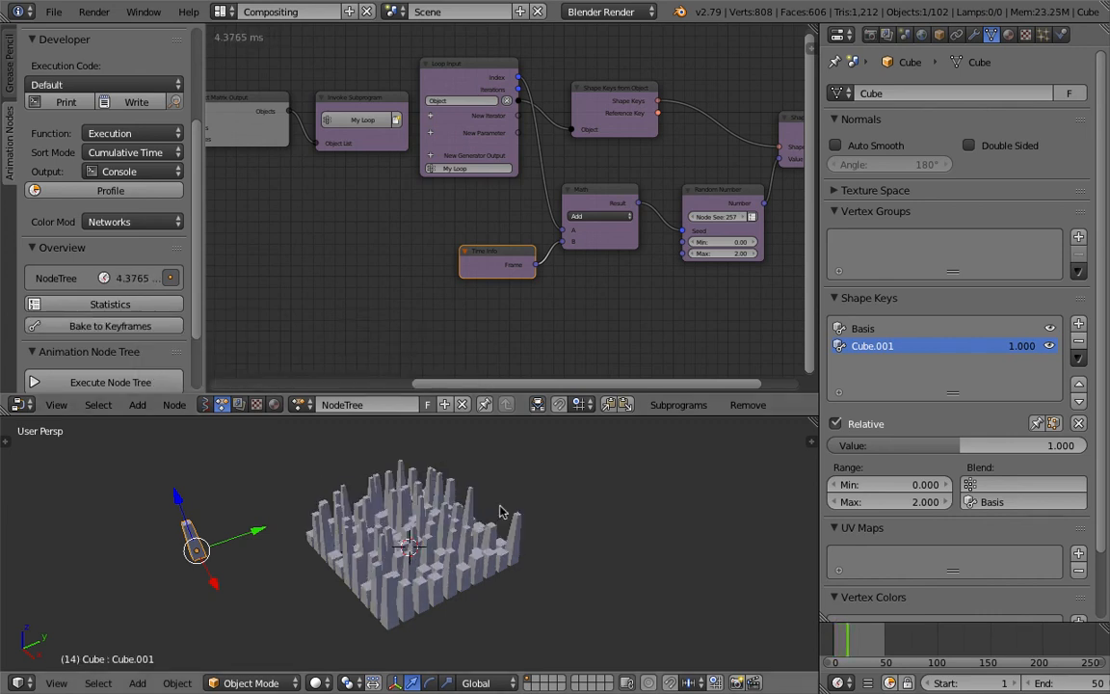
# - Select a cube instance in the grid and check its baked shape key keyframes over time
pyautogui.rightClick(466, 514)
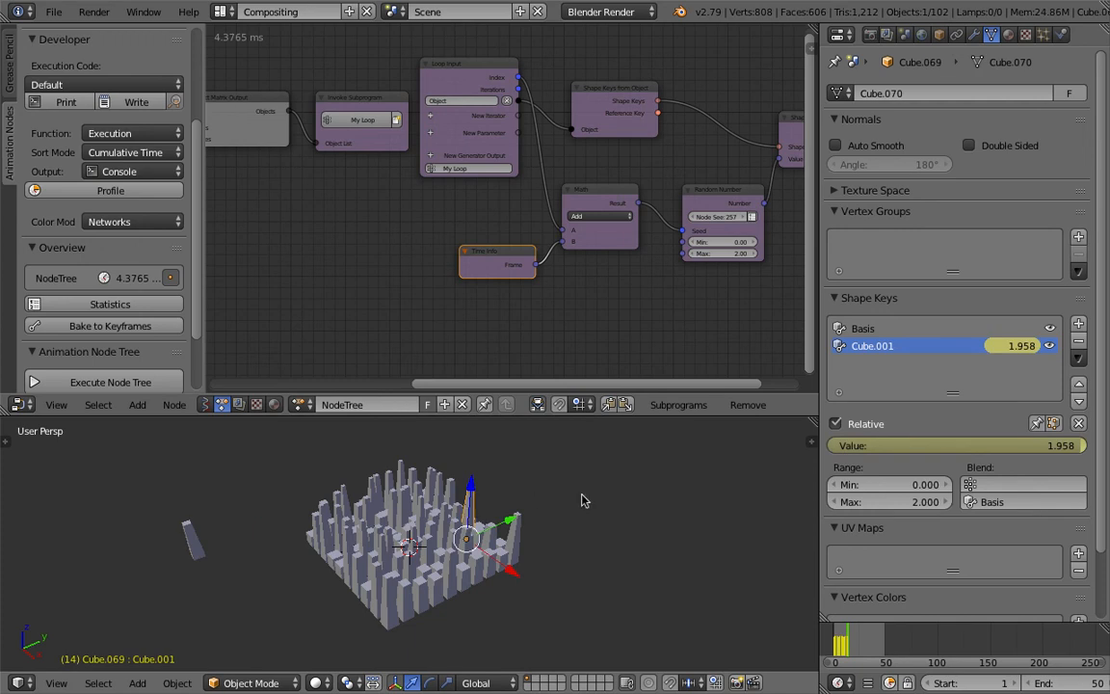
pyautogui.click(838, 646)
pyautogui.hotkey('alt', 'a')
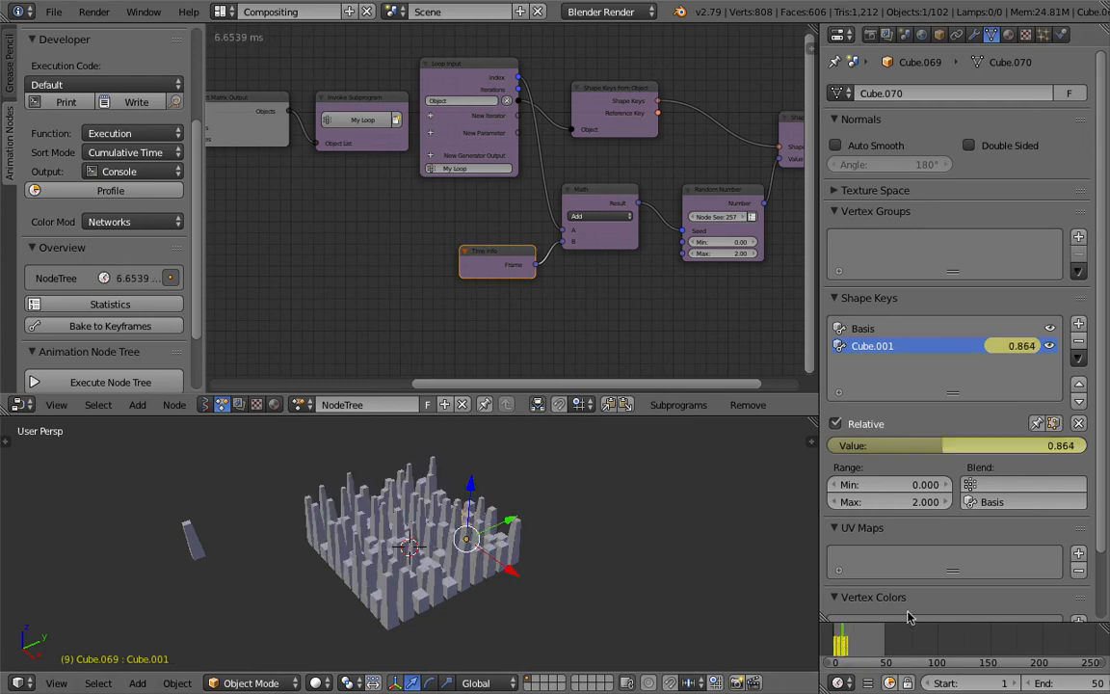
# - Return to frame 0 and bake the node tree to keyframes again over the frame range
pyautogui.click(831, 638)
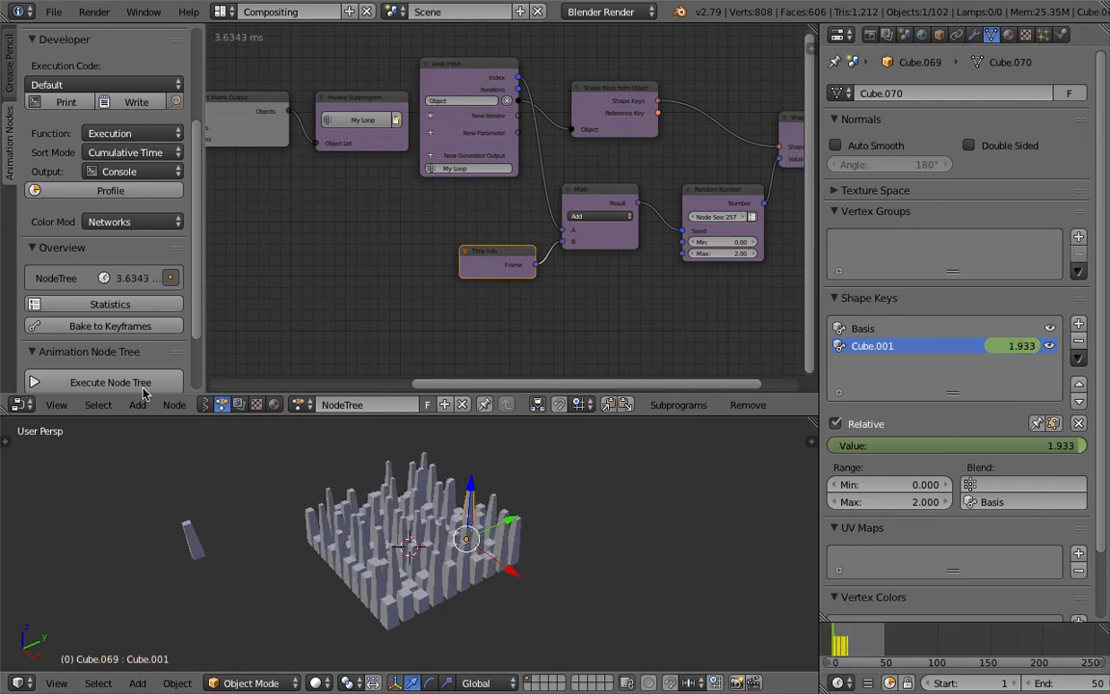
pyautogui.click(109, 326)
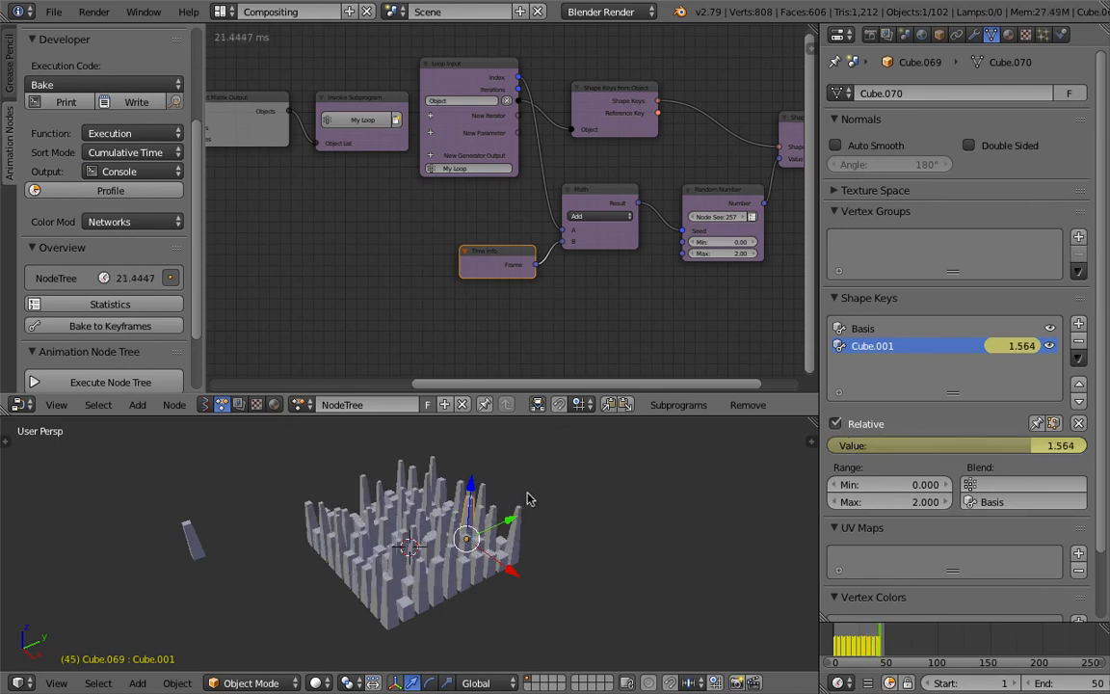
pyautogui.scroll(5, 469, 521)
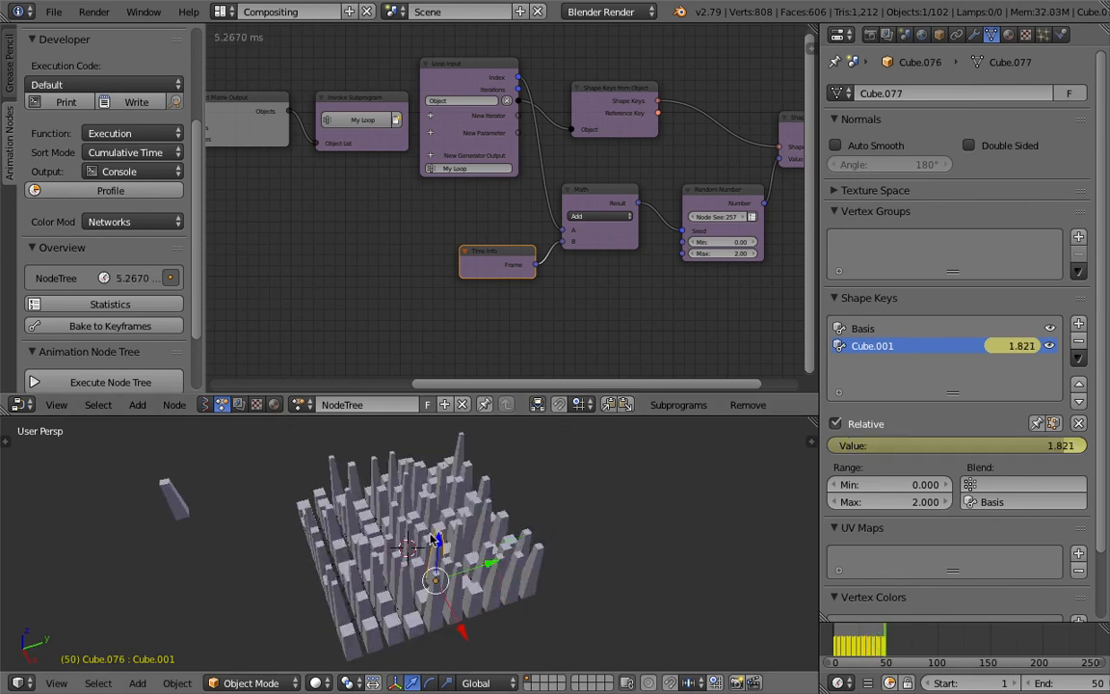
# - Enlarge the 3D view and view the baked grid of cubes from other angles
pyautogui.moveTo(578, 414); pyautogui.dragTo(585, 353)
pyautogui.scroll(-3, 530, 424)
pyautogui.moveTo(520, 430); pyautogui.dragTo(449, 441, button='middle')
pyautogui.moveTo(595, 590); pyautogui.dragTo(632, 569, button='middle')
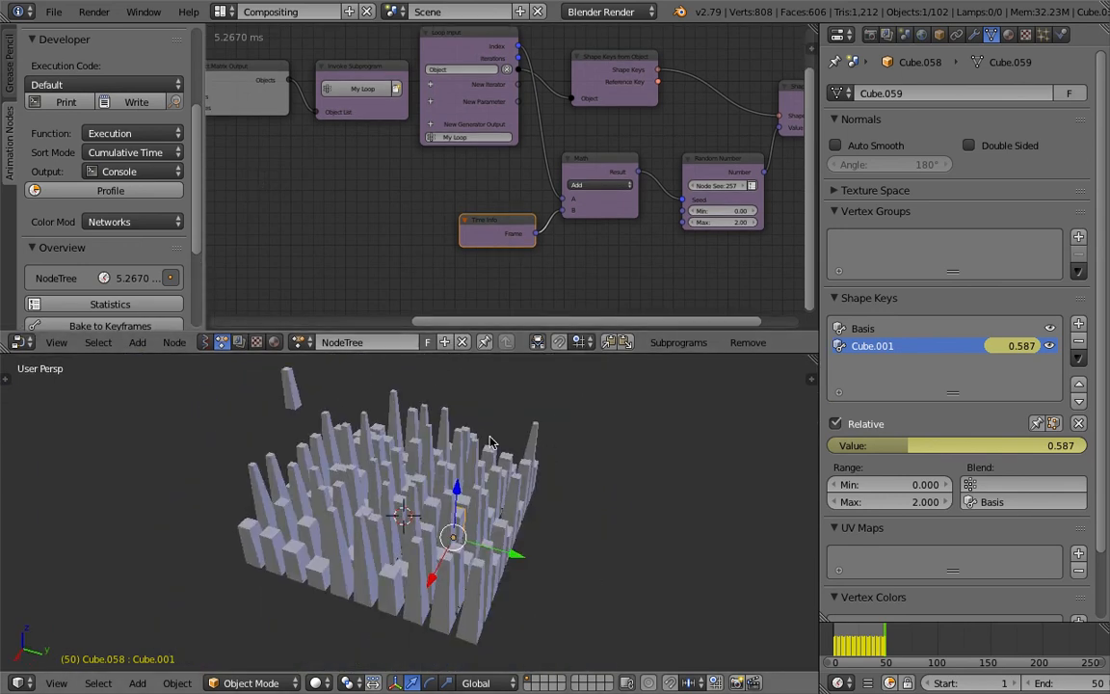
# - Switch to the Animation screen layout and enlarge the graph editor below the dope sheet
pyautogui.click(223, 11)
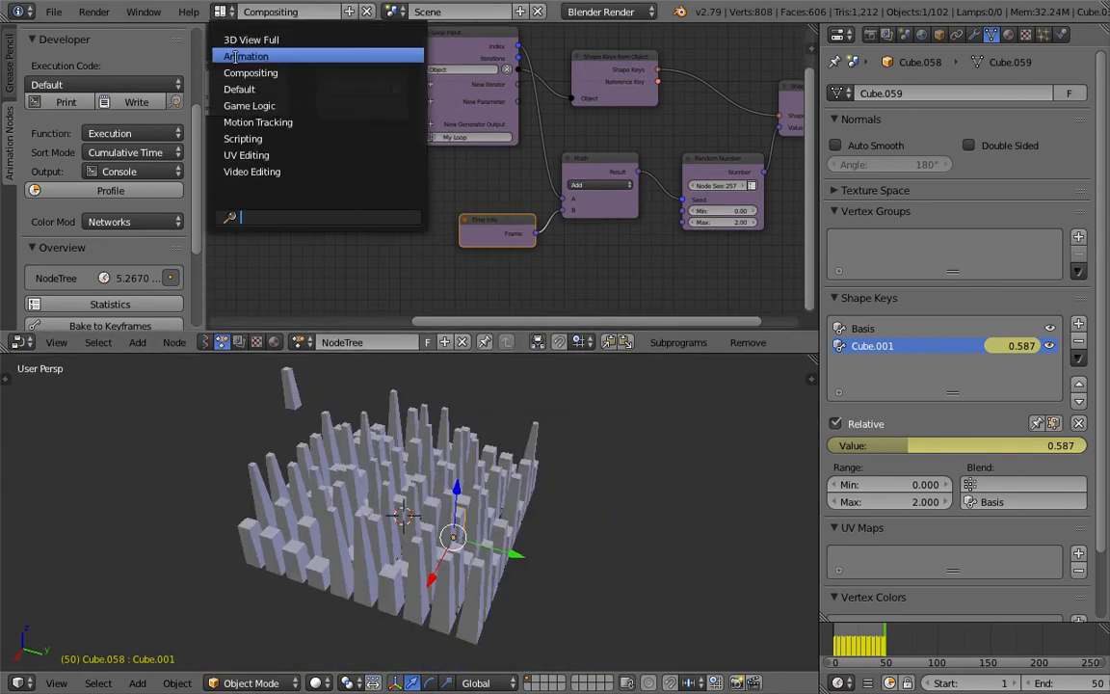
pyautogui.click(217, 53)
pyautogui.scroll(-6, 289, 217)
pyautogui.moveTo(251, 228); pyautogui.dragTo(312, 245, button='middle')
pyautogui.scroll(10, 310, 236)
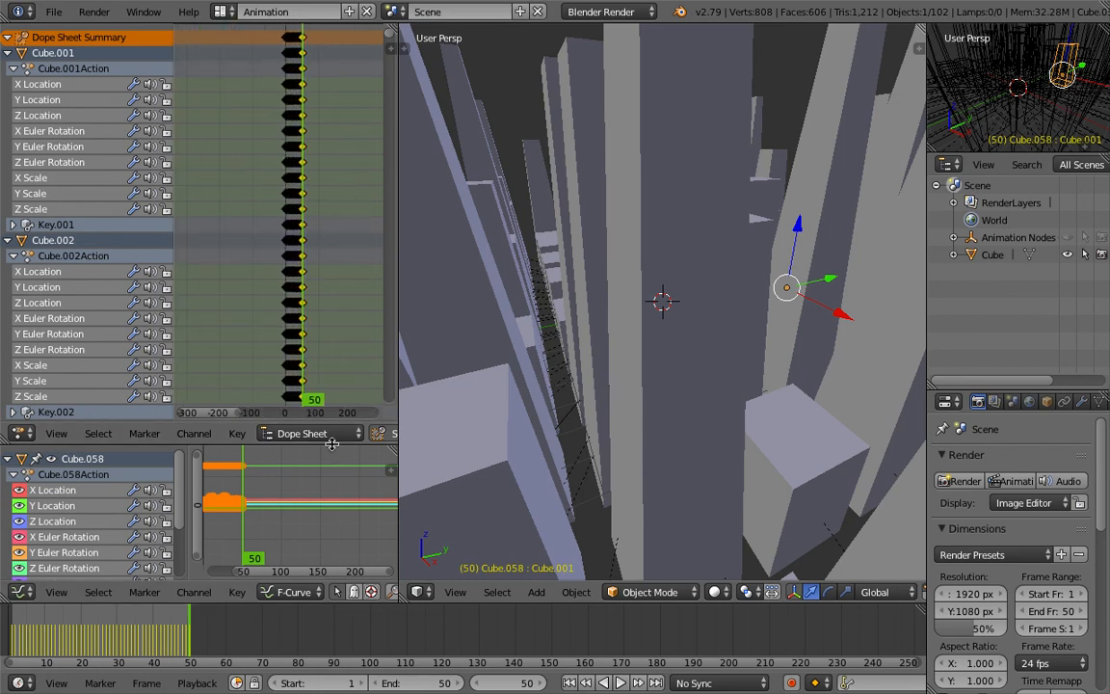
pyautogui.moveTo(332, 444); pyautogui.dragTo(332, 255)
# - Select all the cubes and examine their baked animation curves in the graph editor
pyautogui.press('Home')
pyautogui.keyDown('ctrl'); pyautogui.moveTo(281, 368); pyautogui.dragTo(322, 325, button='middle'); pyautogui.keyUp('ctrl')
pyautogui.moveTo(293, 340); pyautogui.dragTo(335, 368, button='middle')
pyautogui.scroll(-3, 629, 361)
pyautogui.press('a')
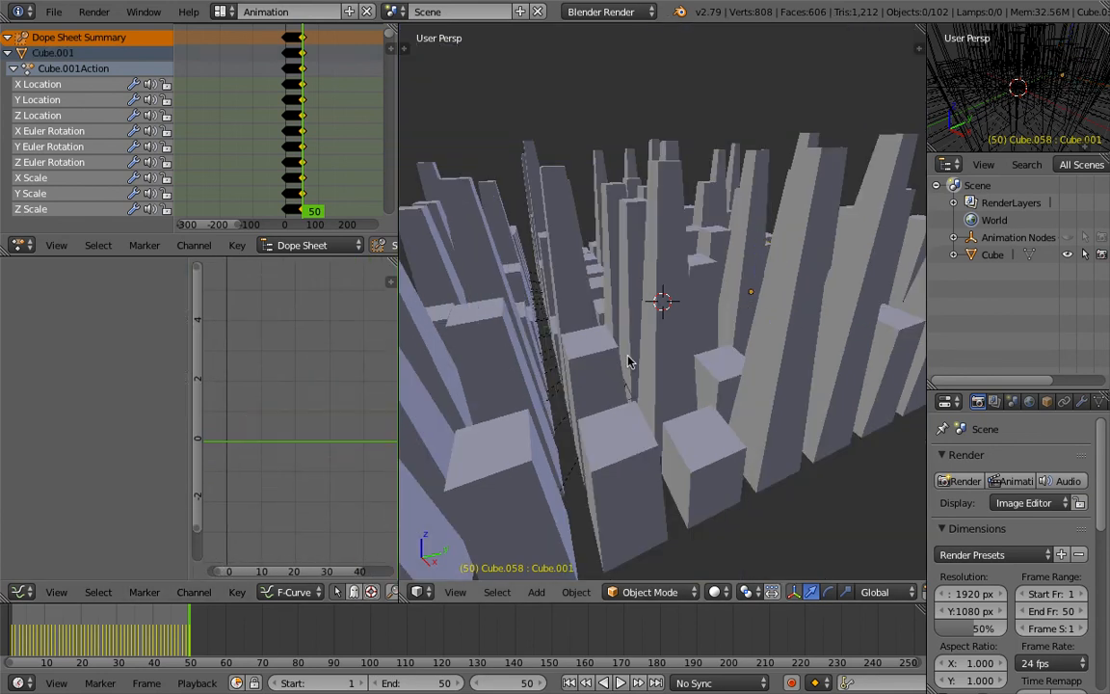
pyautogui.press('a')
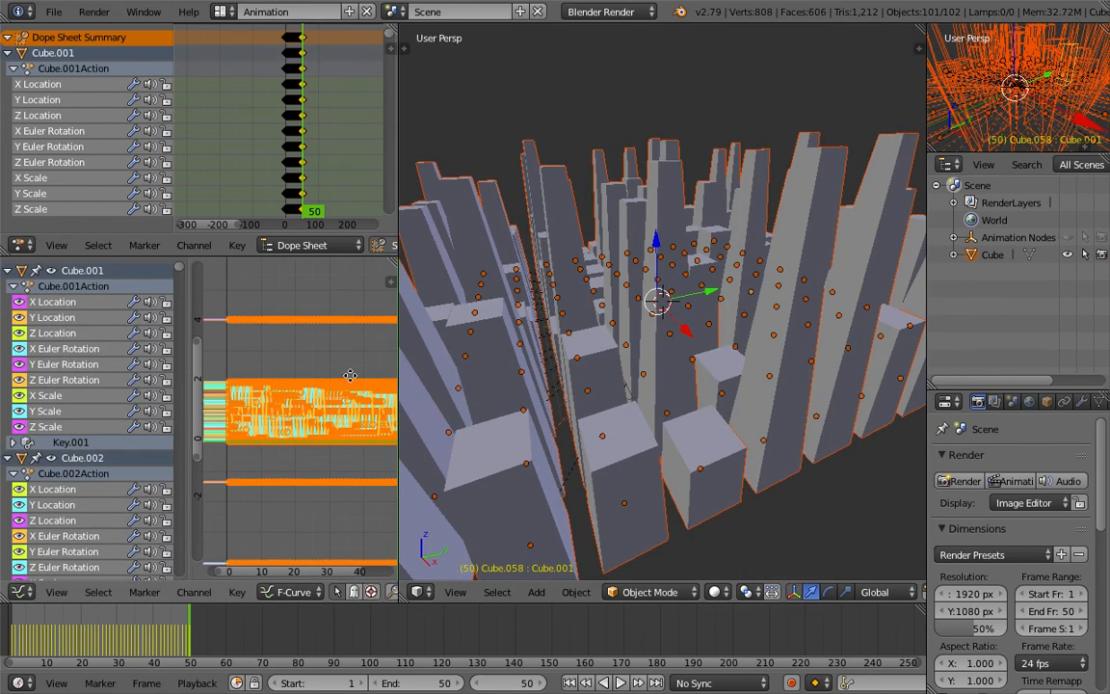
pyautogui.scroll(1, 353, 382)
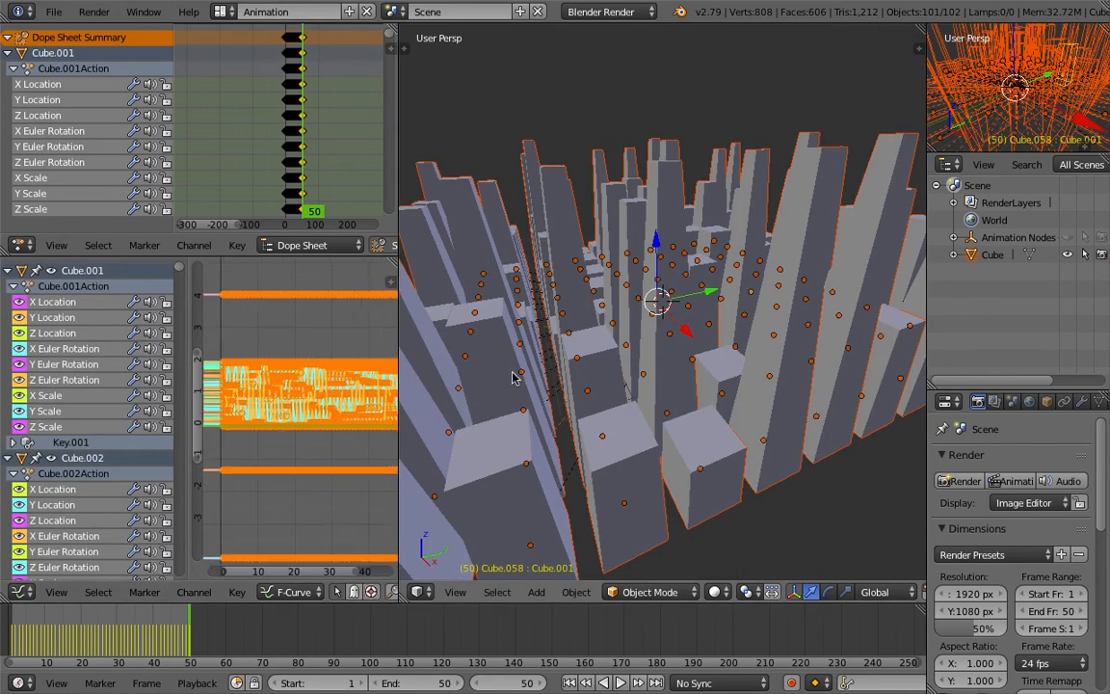
# - Select only four cubes near the front of the grid and inspect their baked curves up close
pyautogui.press('a')
pyautogui.rightClick(513, 372)
pyautogui.keyDown('shift'); pyautogui.rightClick(584, 363); pyautogui.keyUp('shift')
pyautogui.keyDown('shift'); pyautogui.rightClick(661, 303); pyautogui.keyUp('shift')
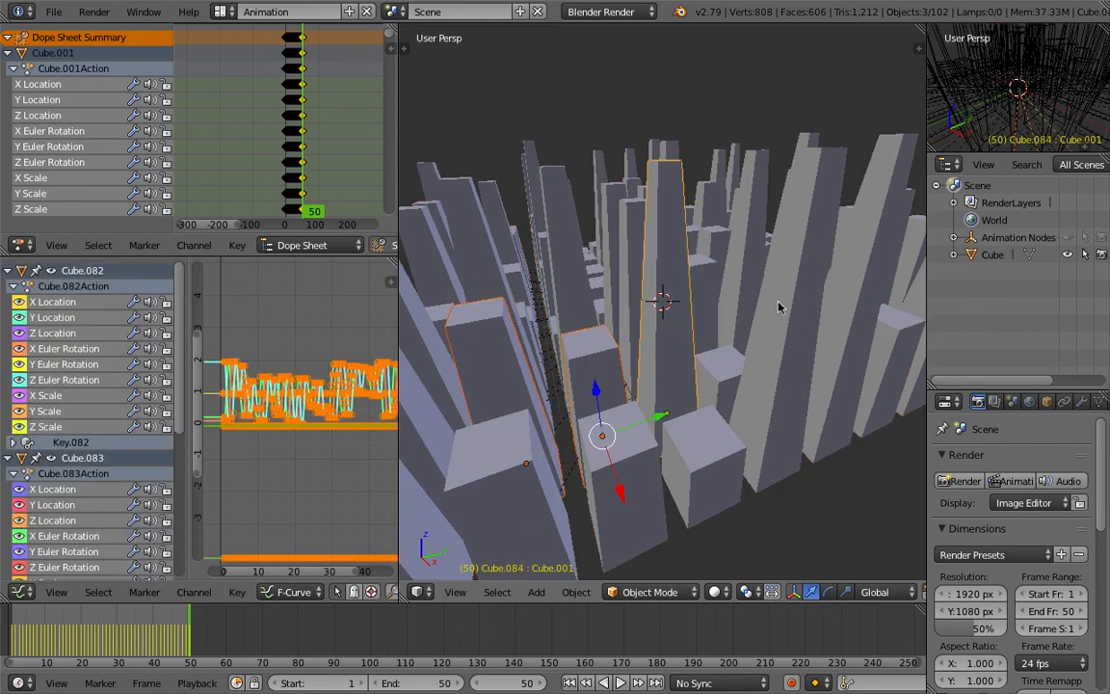
pyautogui.scroll(-3, 778, 307)
pyautogui.keyDown('shift'); pyautogui.rightClick(713, 284); pyautogui.keyUp('shift')
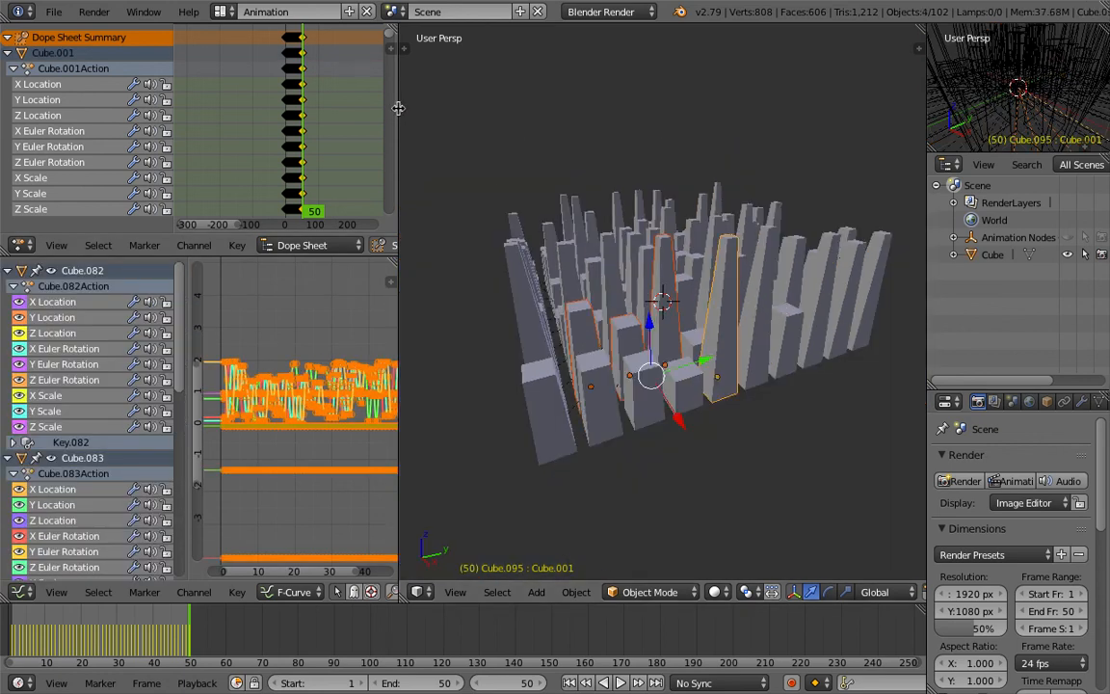
pyautogui.scroll(8, 344, 313)
pyautogui.moveTo(536, 146); pyautogui.dragTo(417, 187, button='middle')
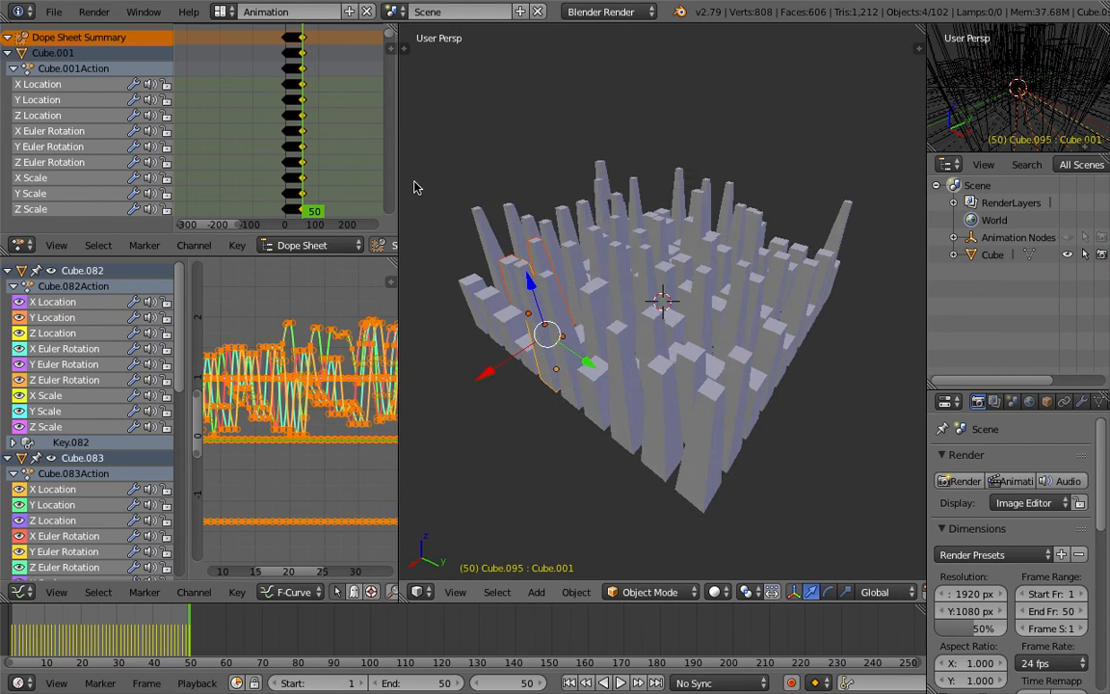
# - Return to the Compositing screen layout and save the file over the existing version
pyautogui.click(221, 12)
pyautogui.click(261, 71)
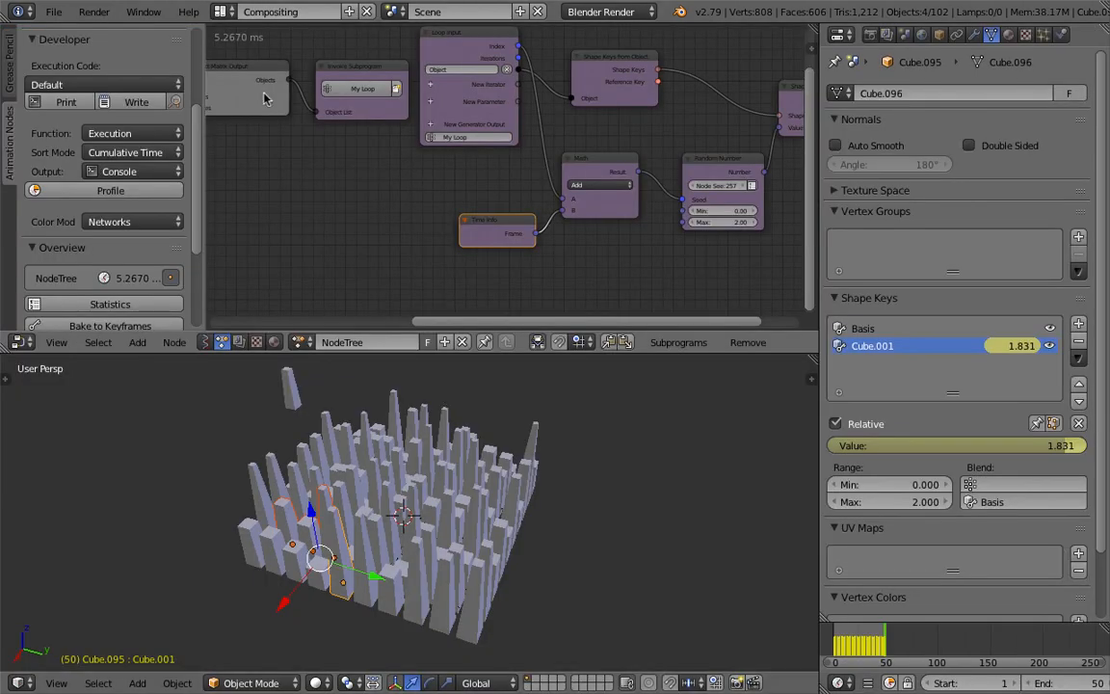
pyautogui.moveTo(550, 434); pyautogui.dragTo(418, 409, button='middle')
pyautogui.hotkey('ctrl', 's')
pyautogui.click(243, 431)
# - Hide the node editor's tool shelf and inspect the node tree from its Distribute Matrices node onward
pyautogui.scroll(-10, 457, 289)
pyautogui.scroll(3, 435, 209)
pyautogui.moveTo(360, 210); pyautogui.dragTo(435, 211, button='middle')
pyautogui.scroll(1, 438, 227)
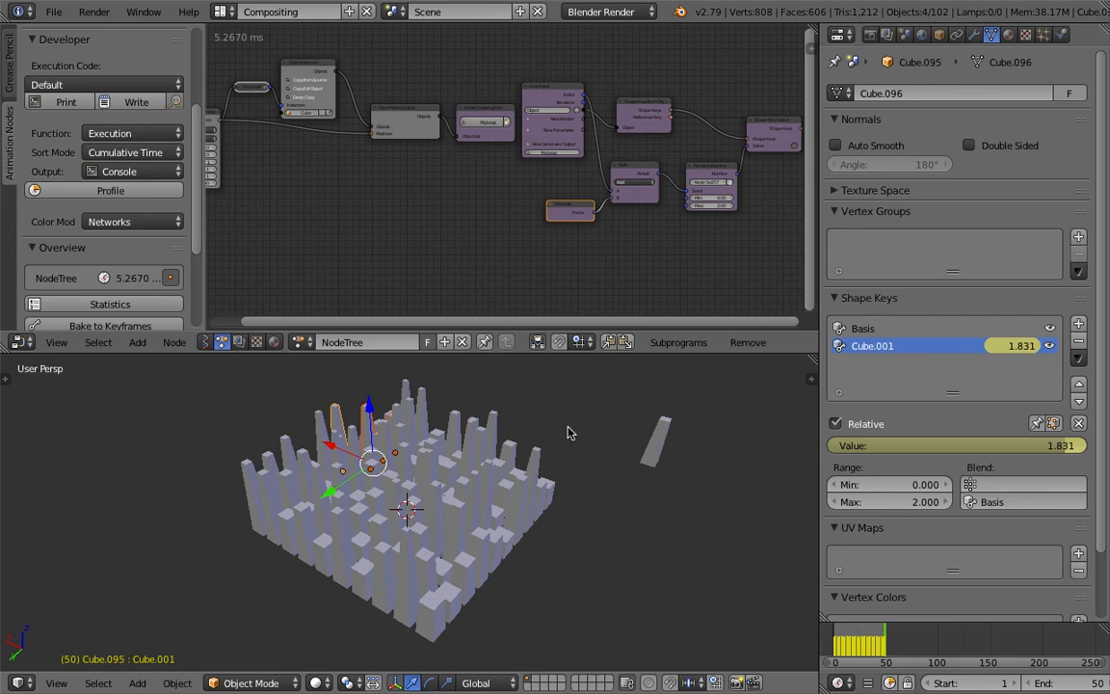
pyautogui.press('t')
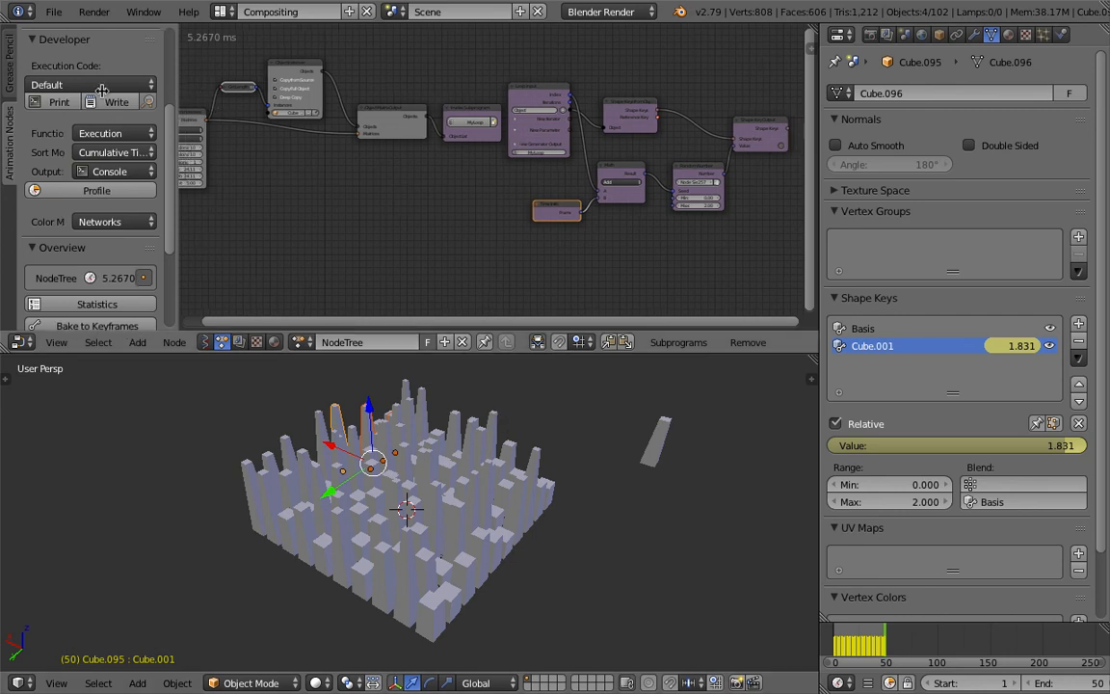
pyautogui.scroll(6, 424, 520)
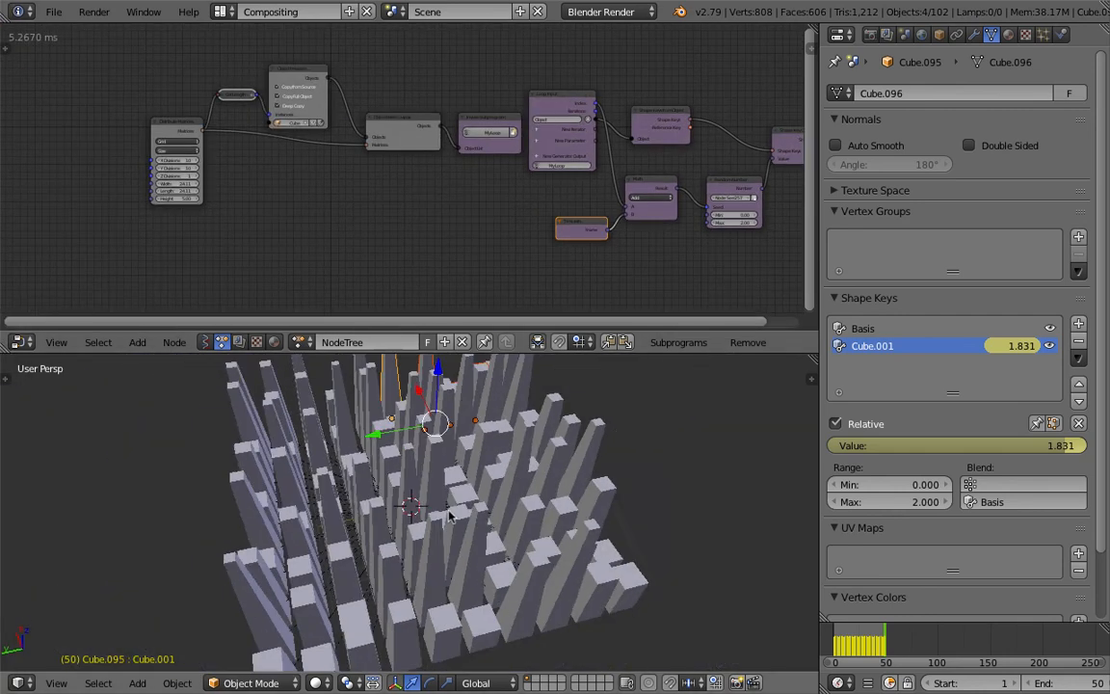
pyautogui.moveTo(435, 513); pyautogui.dragTo(472, 509, button='middle')
pyautogui.scroll(2, 376, 176)
pyautogui.moveTo(244, 159); pyautogui.dragTo(475, 189, button='middle')
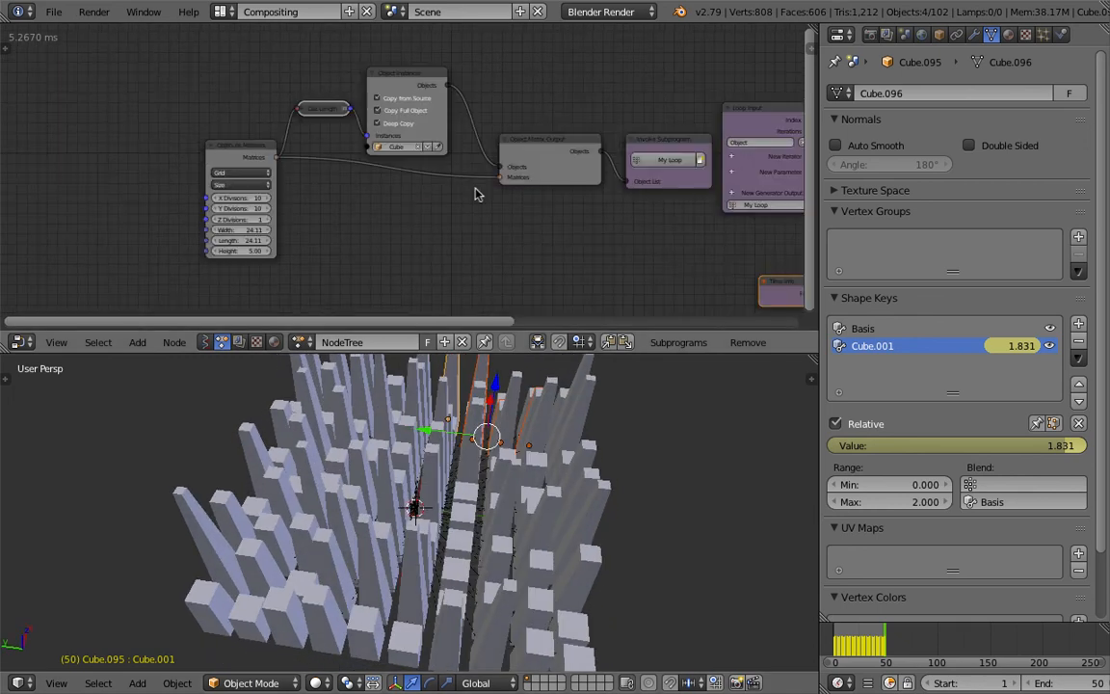
pyautogui.scroll(2, 401, 171)
# - Space out the Distribute Matrices, Get Length, Object Instancer, Object Matrix Output and Invoke Subprogram nodes by shifting them slightly left
pyautogui.moveTo(182, 141); pyautogui.dragTo(128, 154)
pyautogui.moveTo(292, 90); pyautogui.dragTo(263, 86)
pyautogui.moveTo(385, 41); pyautogui.dragTo(368, 43)
pyautogui.moveTo(586, 129); pyautogui.dragTo(571, 130)
pyautogui.moveTo(756, 142); pyautogui.dragTo(578, 131, button='middle')
pyautogui.scroll(-1, 590, 130)
pyautogui.moveTo(589, 126); pyautogui.dragTo(563, 125)
# - Space out the loop's nodes by repositioning Loop Input, Random Number, Shape Key Output and Shape Keys from Object
pyautogui.moveTo(563, 128); pyautogui.dragTo(182, 111, button='middle')
pyautogui.moveTo(304, 106); pyautogui.dragTo(331, 109)
pyautogui.moveTo(427, 495); pyautogui.dragTo(333, 464, button='middle')
pyautogui.moveTo(586, 209); pyautogui.dragTo(305, 157, button='middle')
pyautogui.moveTo(305, 157); pyautogui.dragTo(308, 148)
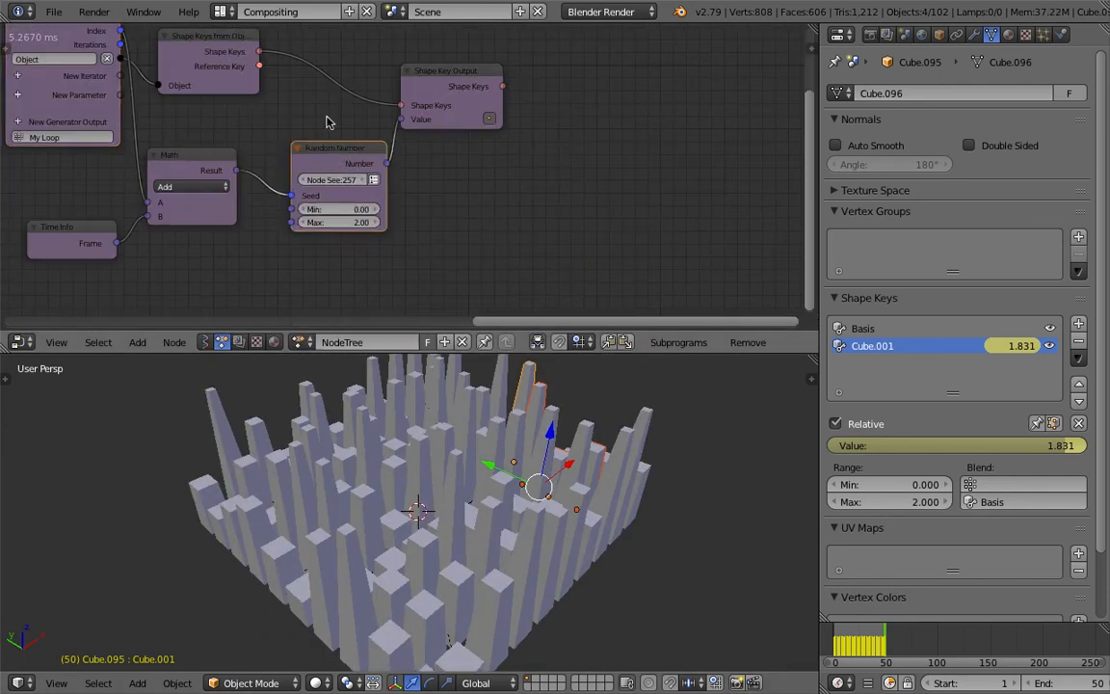
pyautogui.moveTo(328, 120); pyautogui.dragTo(396, 146, button='middle')
pyautogui.moveTo(499, 104); pyautogui.dragTo(560, 99)
pyautogui.moveTo(290, 79); pyautogui.dragTo(410, 106, button='middle')
pyautogui.scroll(1, 412, 106)
pyautogui.moveTo(411, 106); pyautogui.dragTo(433, 106)
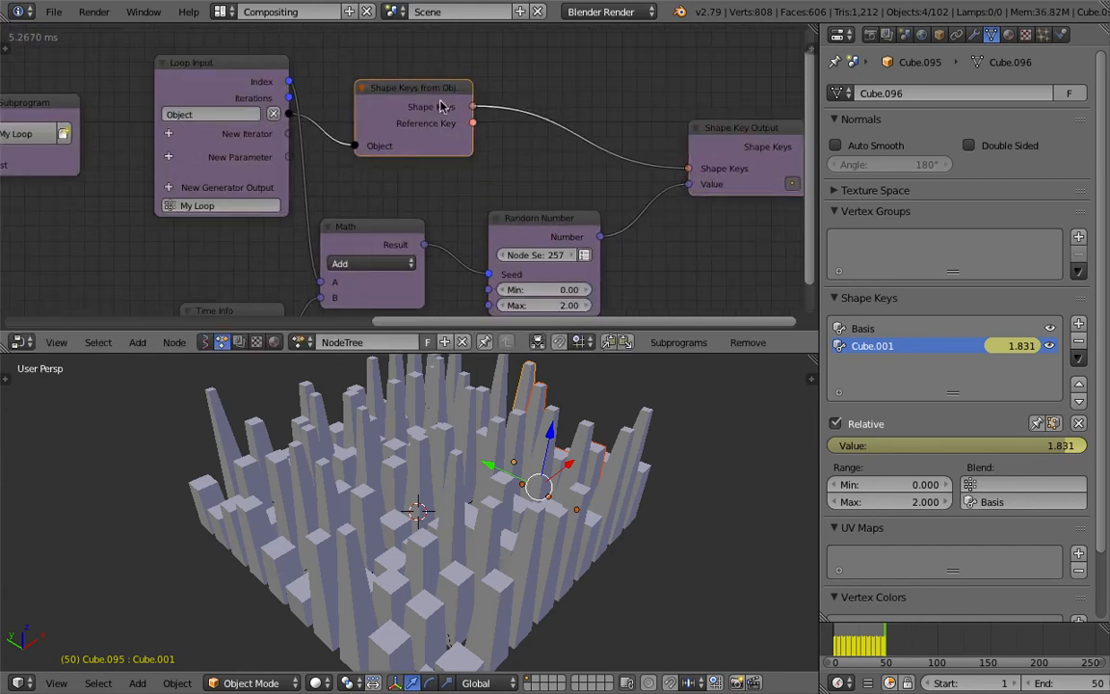
pyautogui.scroll(1, 355, 54)
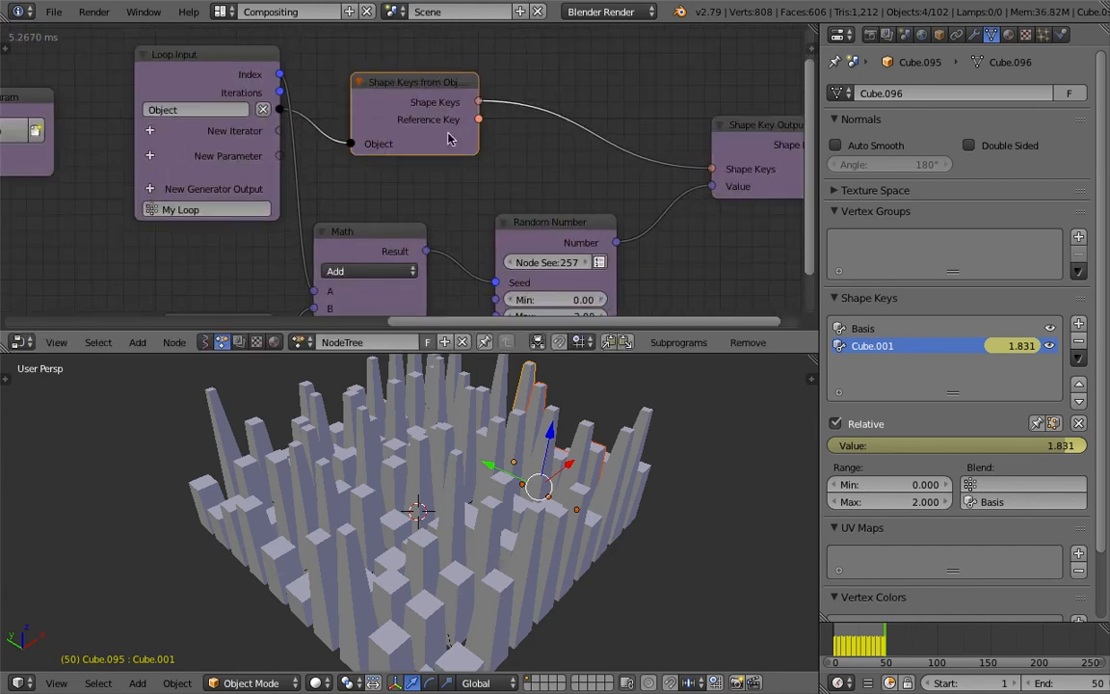
pyautogui.moveTo(414, 463); pyautogui.dragTo(357, 501, button='middle')
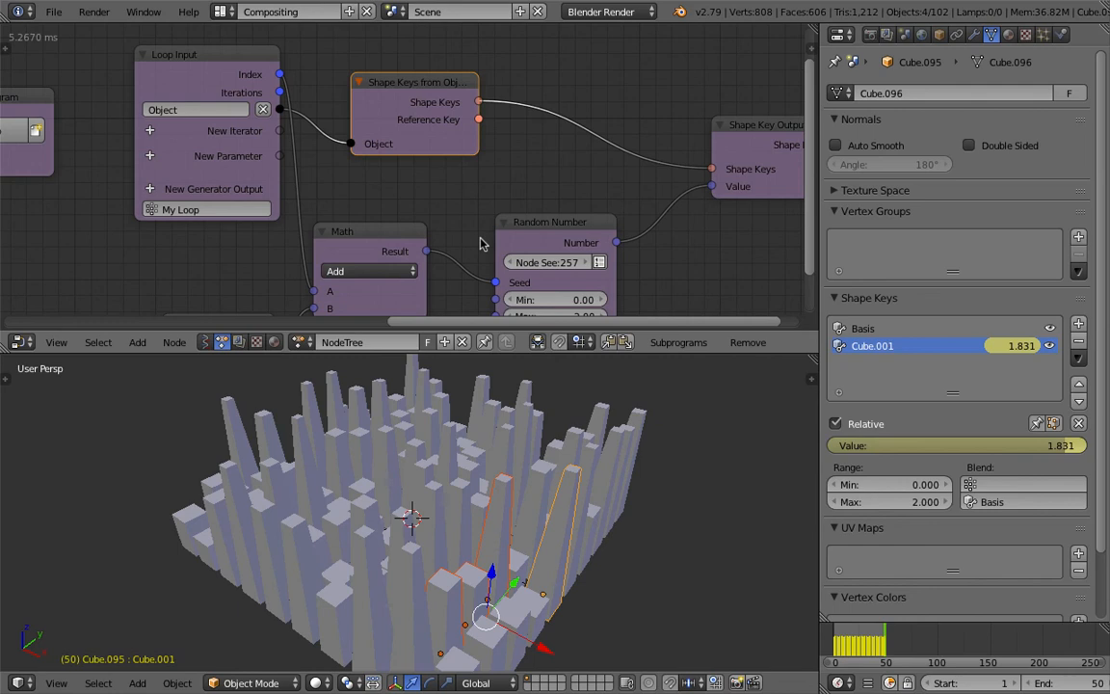
pyautogui.scroll(-1, 563, 162)
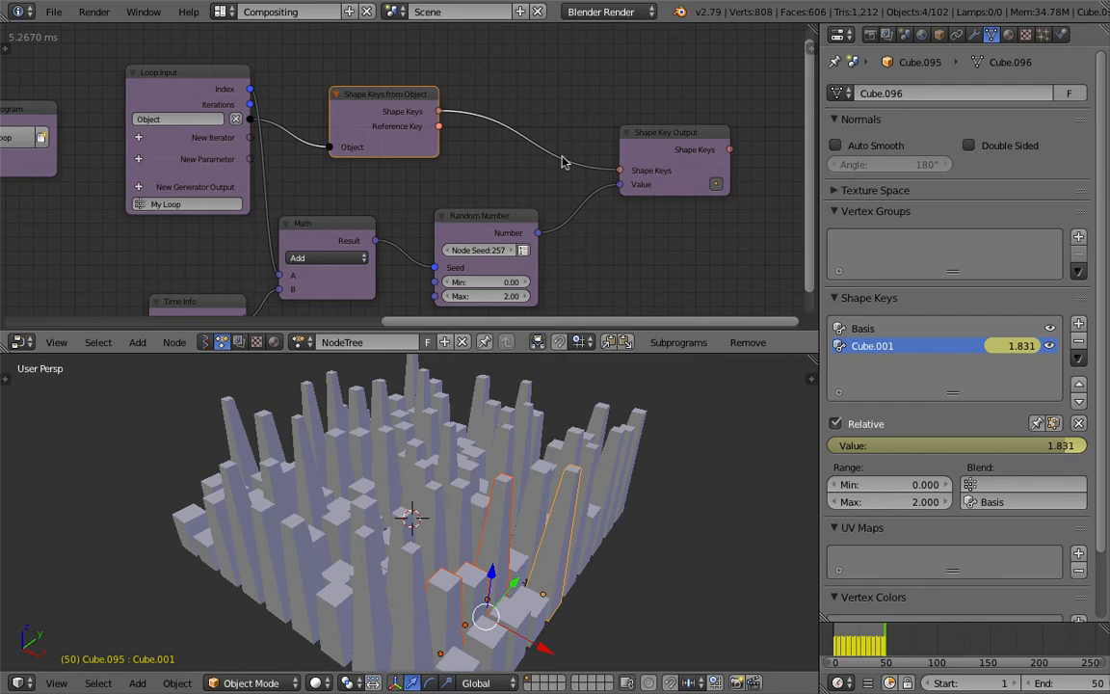
pyautogui.moveTo(413, 451); pyautogui.dragTo(375, 511, button='middle')
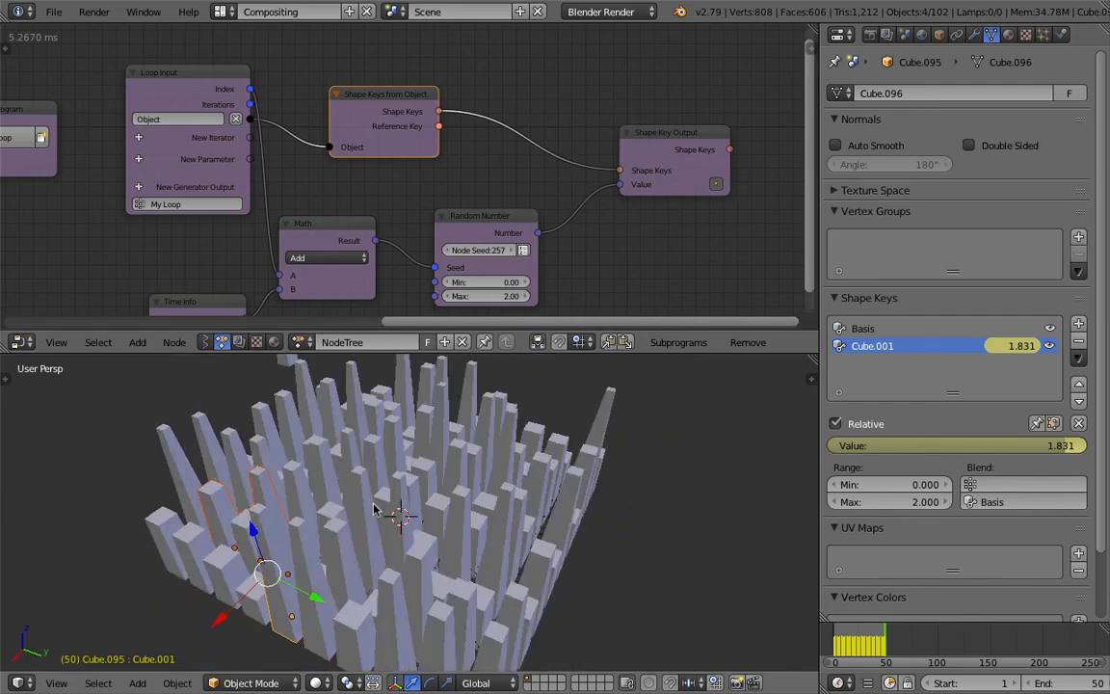